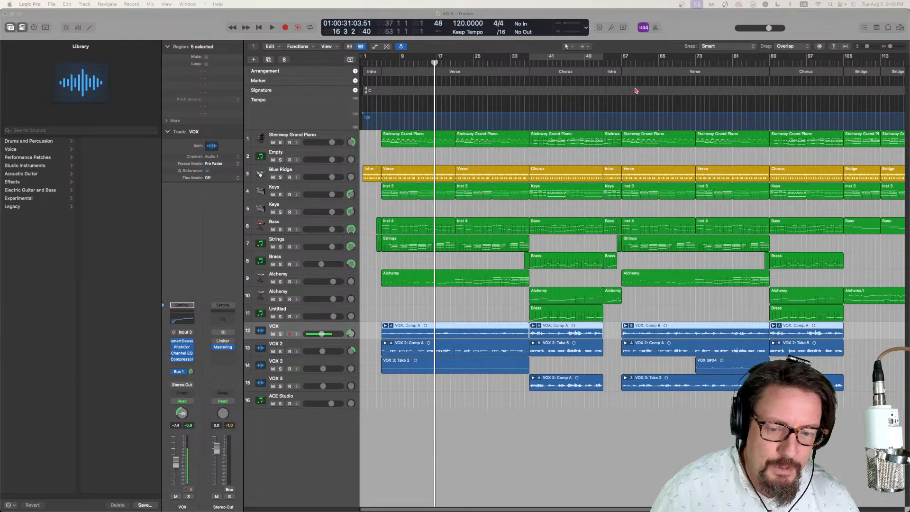
- Move the playhead to bar 5, at the start of the first verse
click(424, 64)
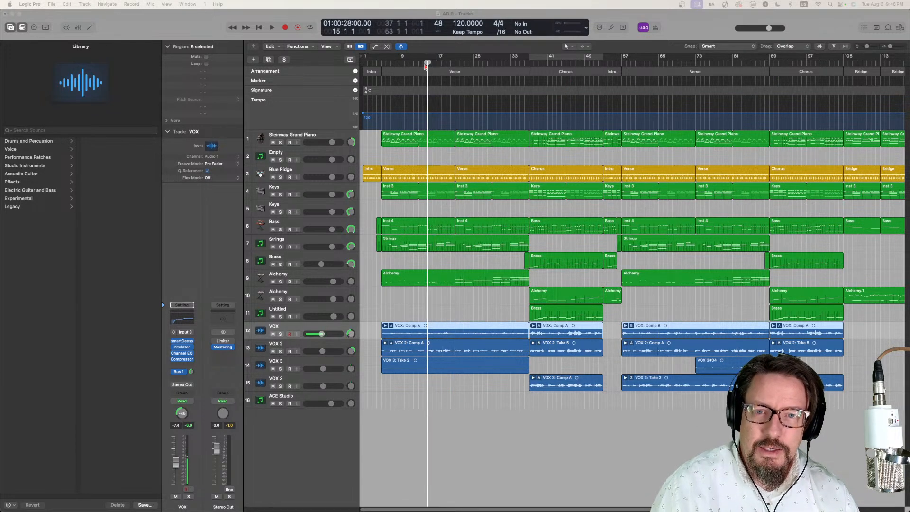
drag(425, 65, 358, 62)
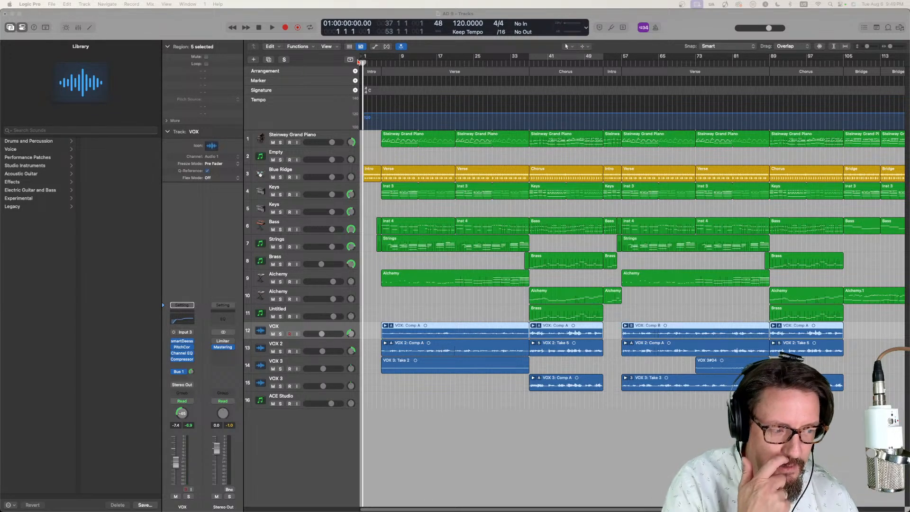
drag(358, 61, 333, 58)
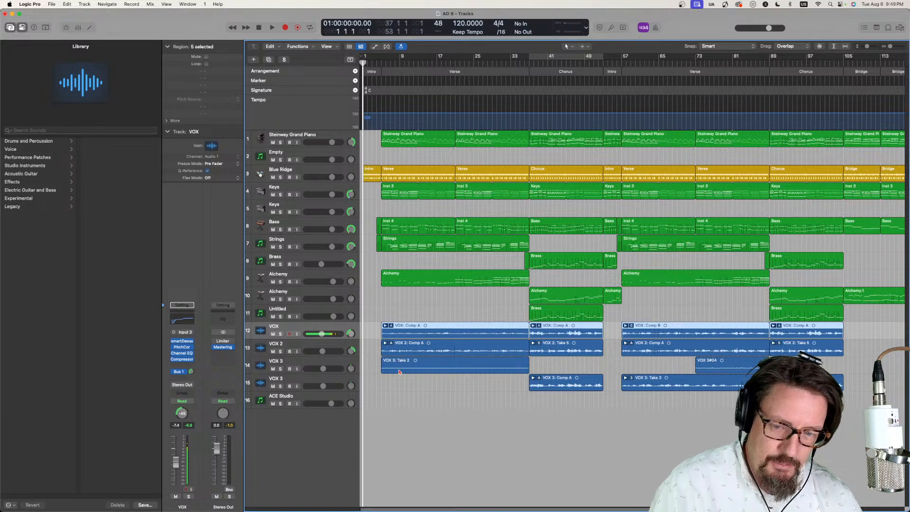
drag(374, 63, 380, 64)
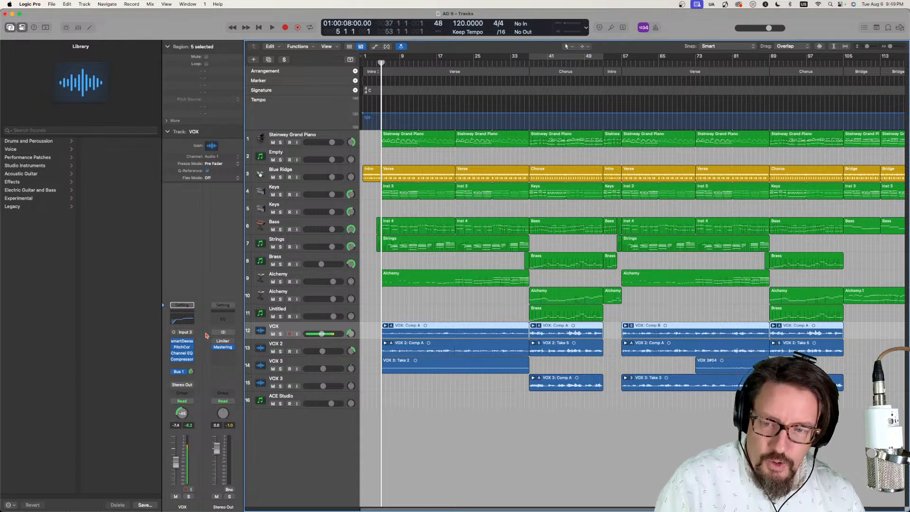
- Insert Vocoflex in mono as the first audio effect on the VOX track and show its plug-in window
click(180, 342)
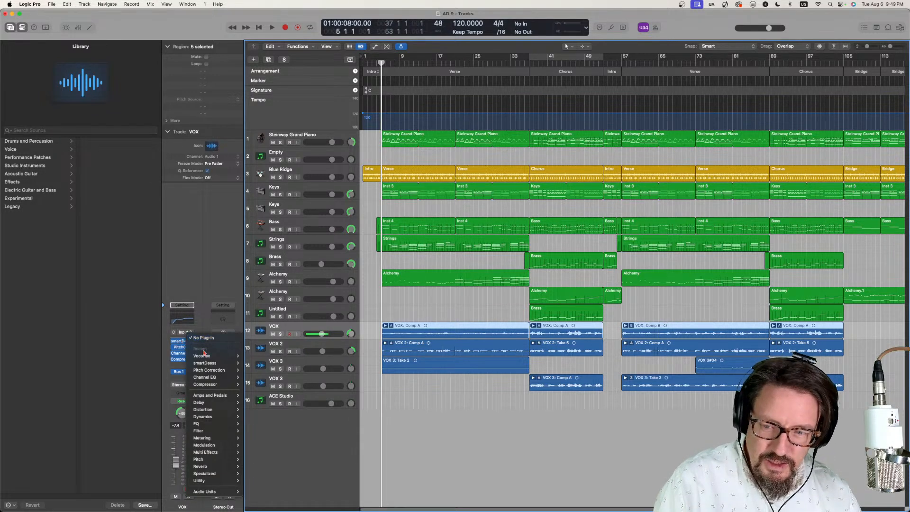
mouse_move(228, 356)
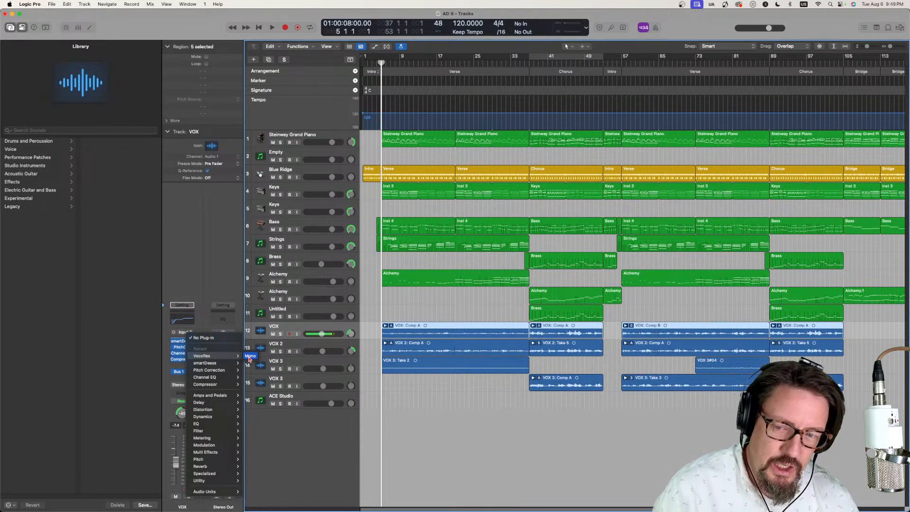
click(250, 355)
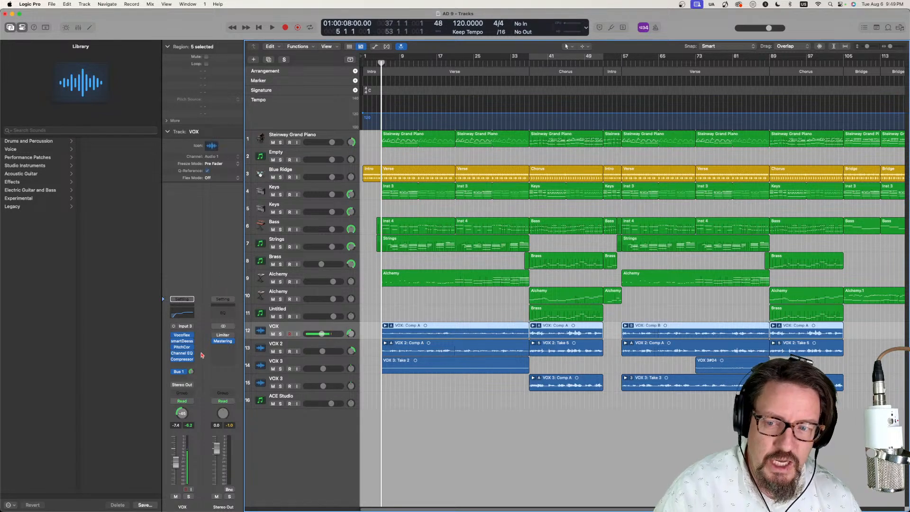
click(184, 336)
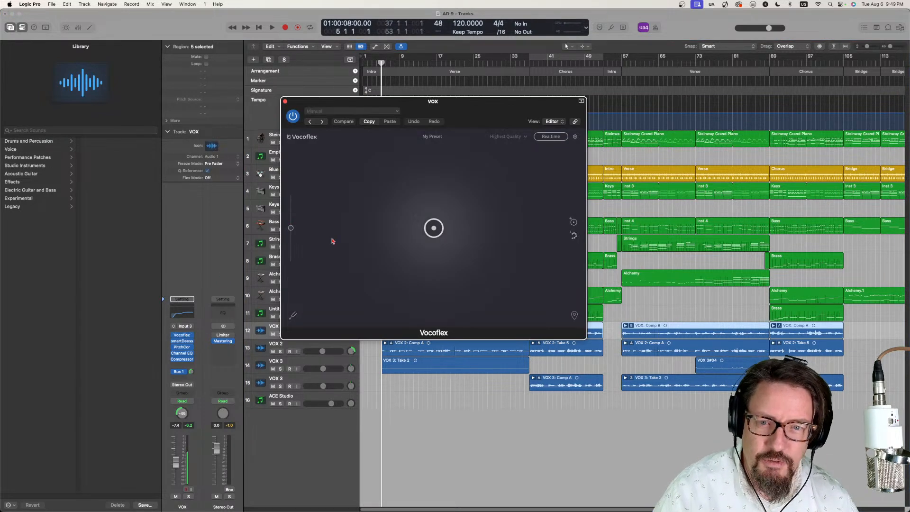
drag(469, 68, 477, 79)
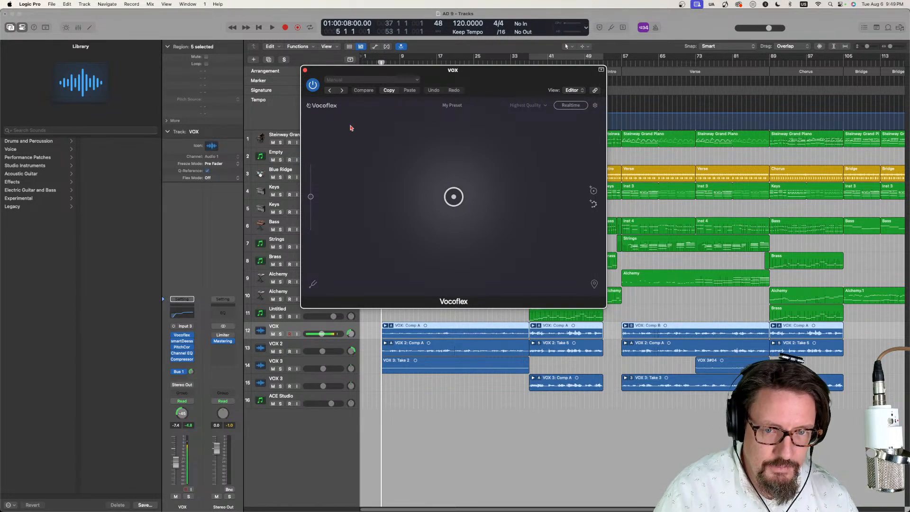
- Browse the built-in voice presets in Vocoflex and close the plug-in window
click(466, 106)
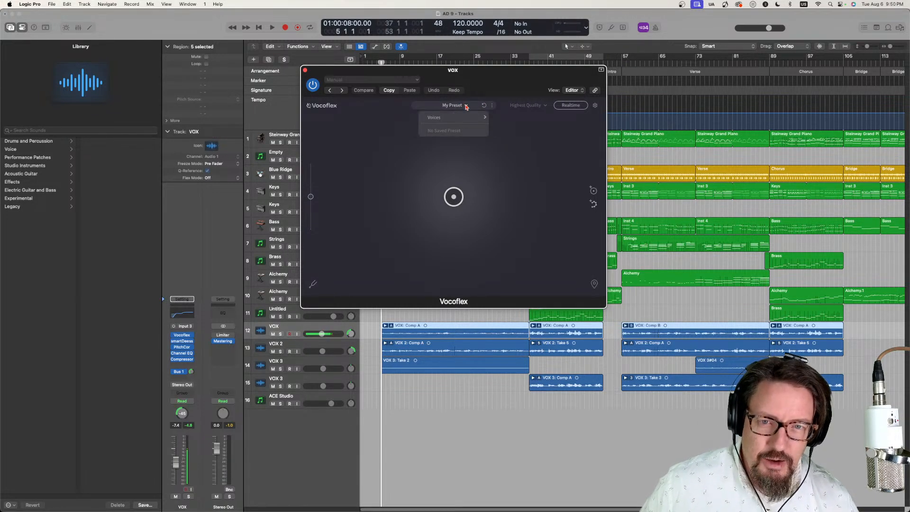
mouse_move(456, 118)
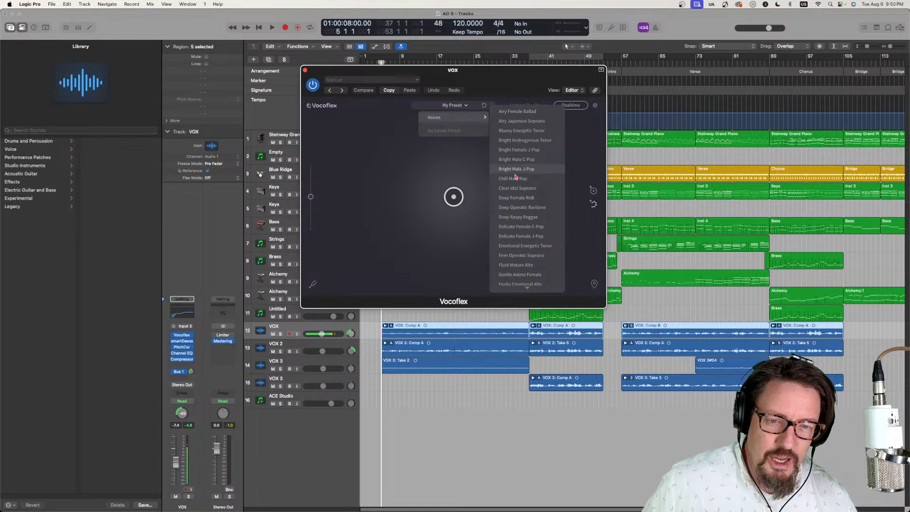
mouse_move(526, 291)
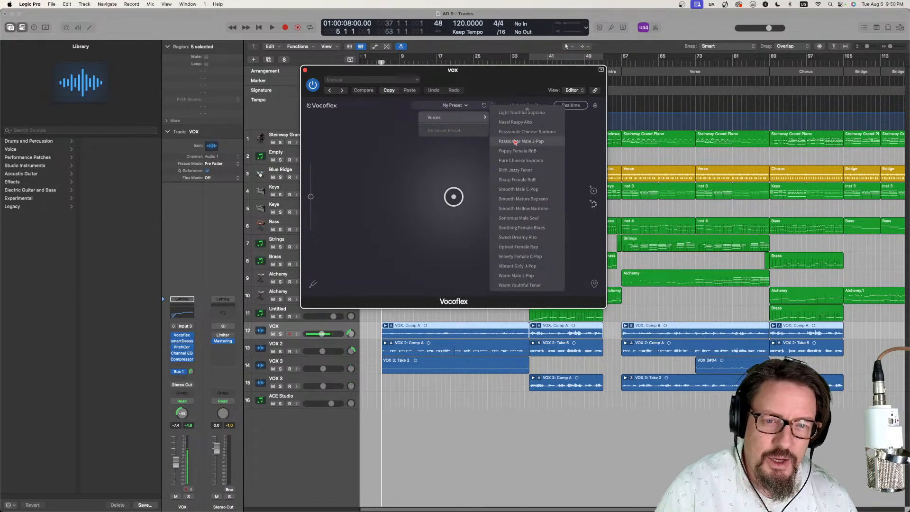
mouse_move(510, 112)
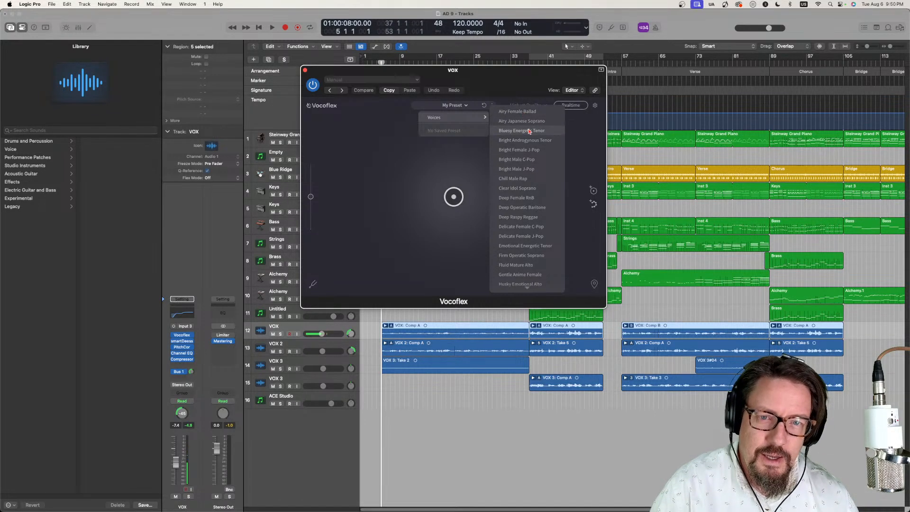
scroll(530, 286, down, 5)
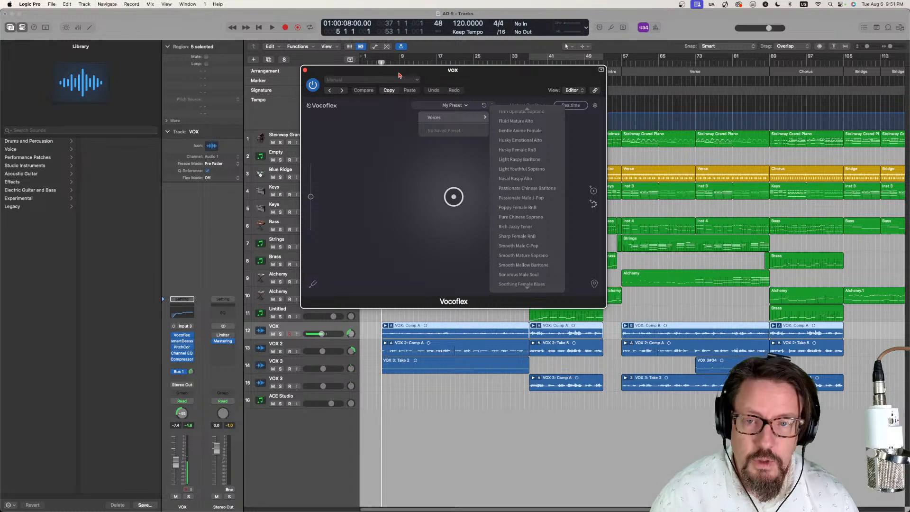
click(305, 71)
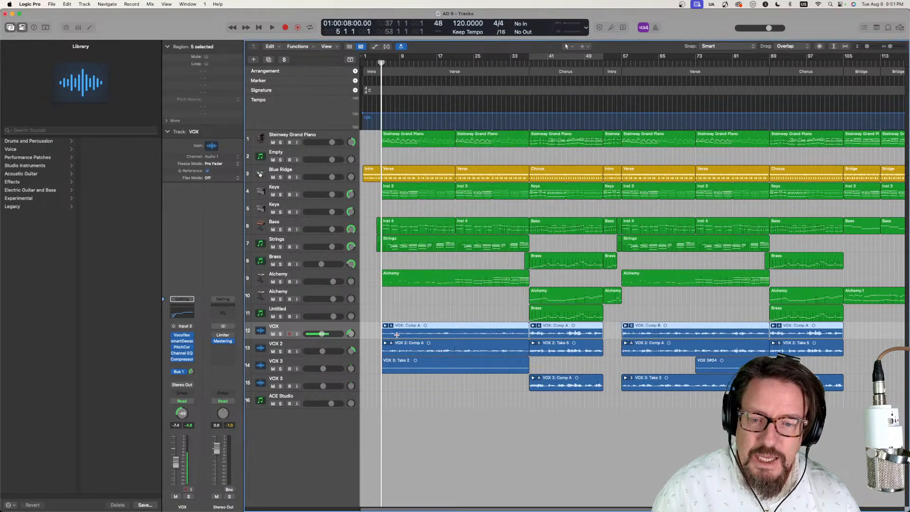
- Solo the VOX track and start playback, soloing VOX 2 and the upper VOX 3 track only briefly
click(280, 334)
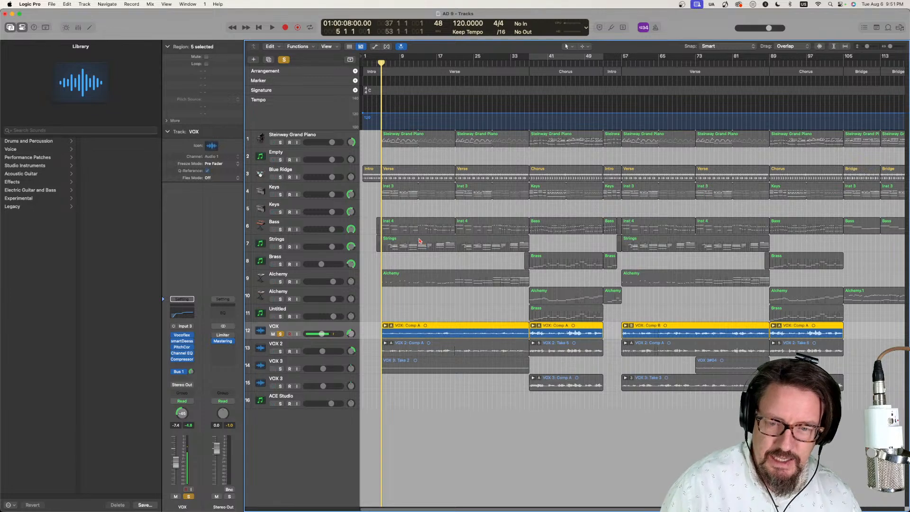
click(279, 351)
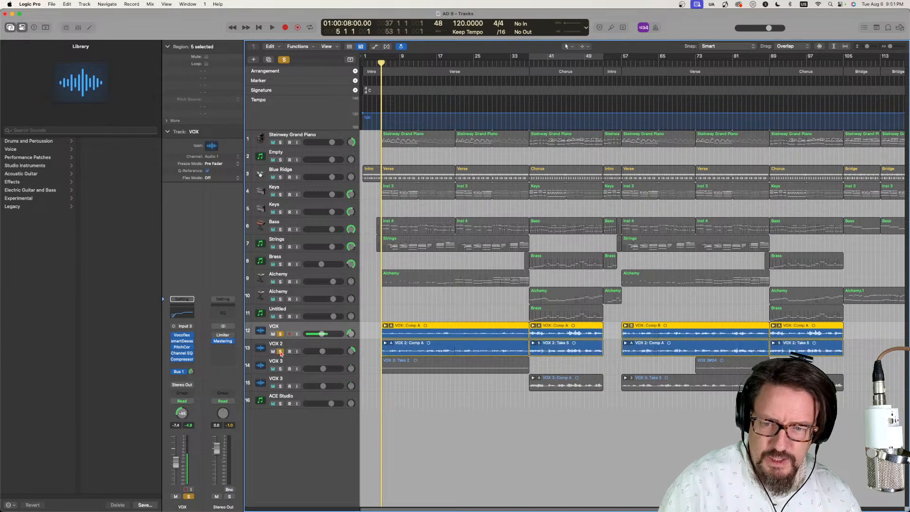
click(280, 368)
key(space)
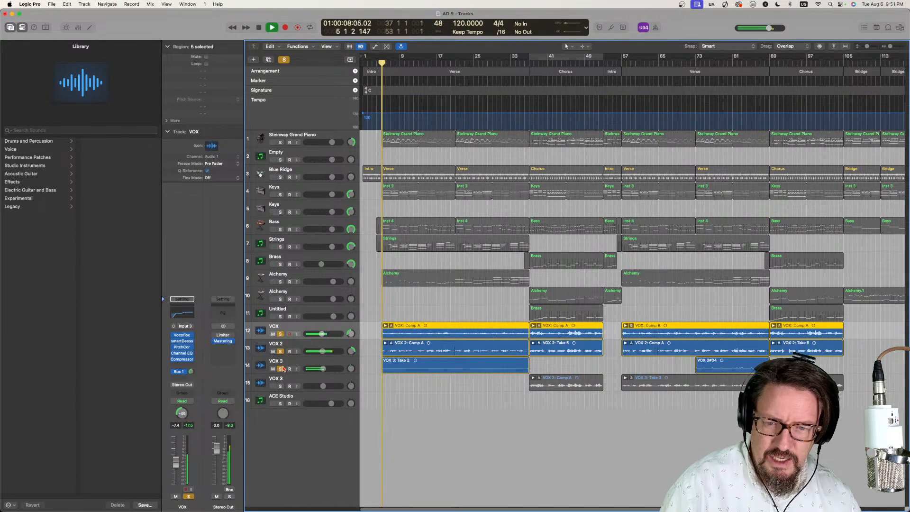
click(280, 351)
click(280, 369)
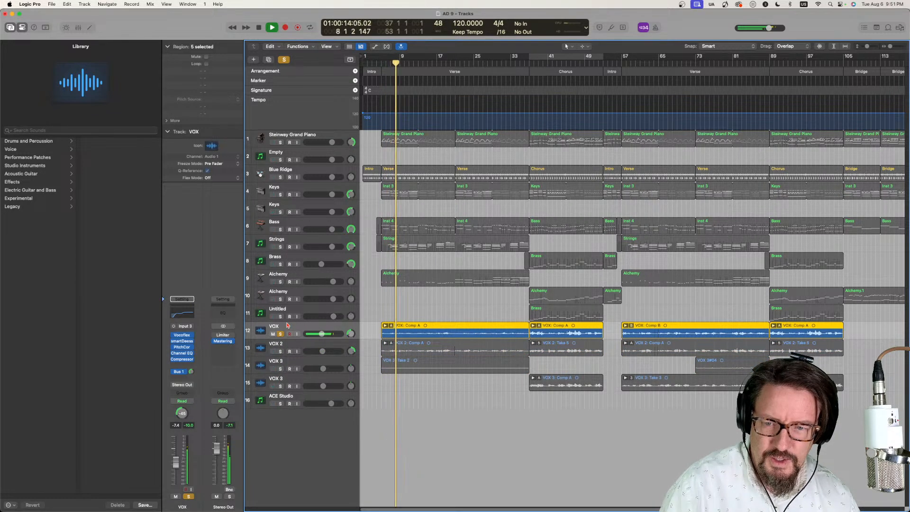
- Reopen Vocoflex on the VOX track, set a cycle range from bar 5 to bar 13 and stop playback
click(181, 336)
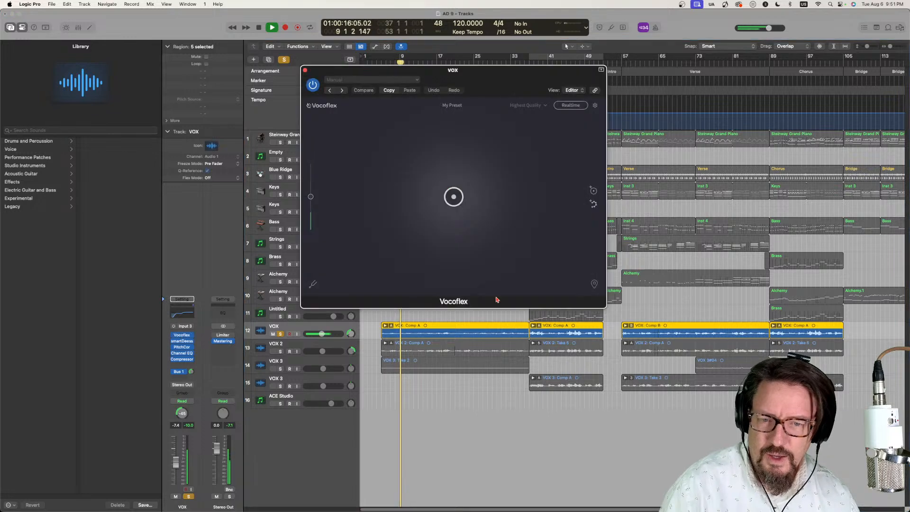
drag(459, 81, 795, 183)
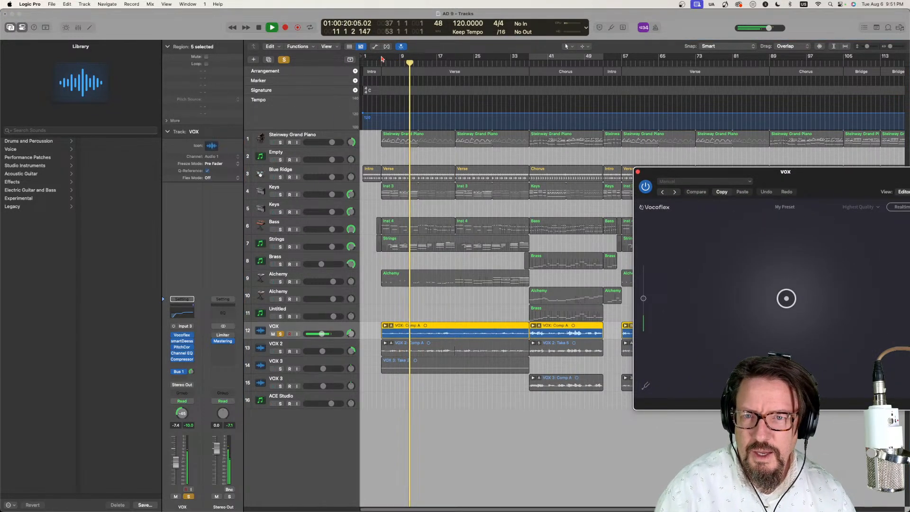
drag(382, 60, 417, 61)
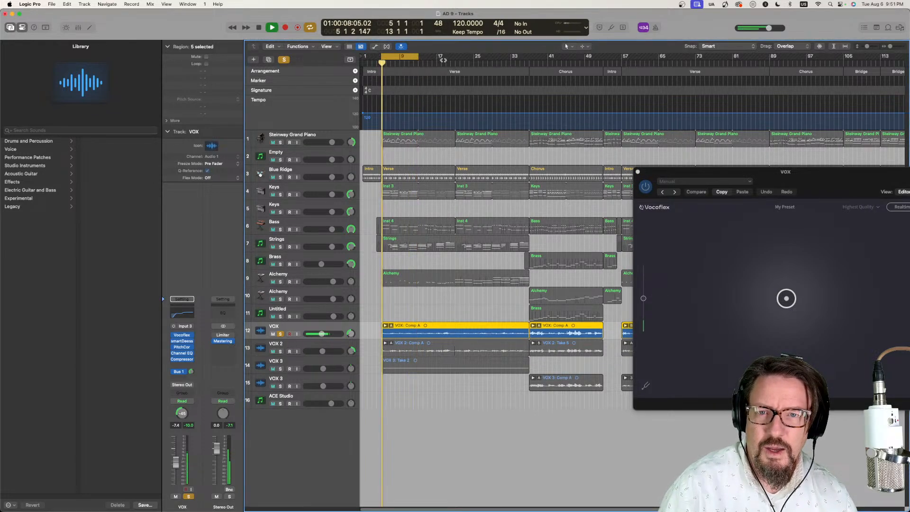
key(space)
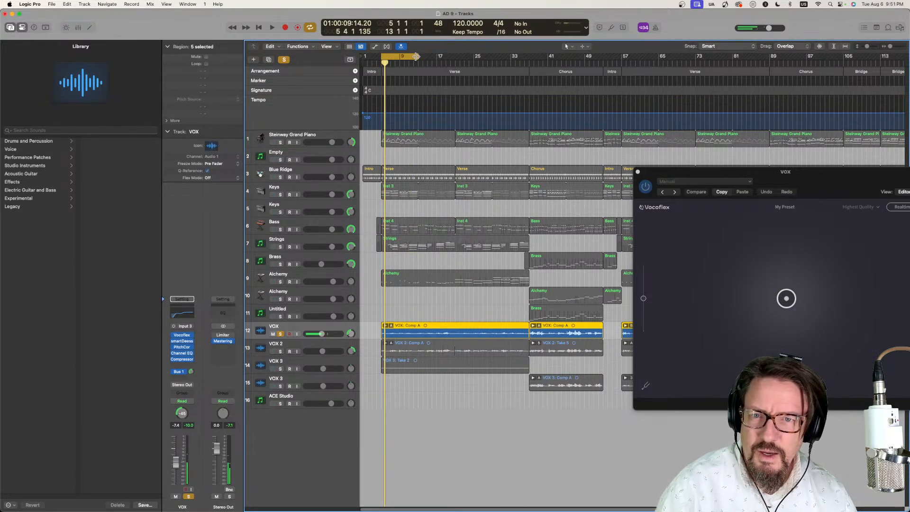
- Examine the view options and the general, audio, shortcut and about sections of the Vocoflex settings
drag(691, 176, 350, 91)
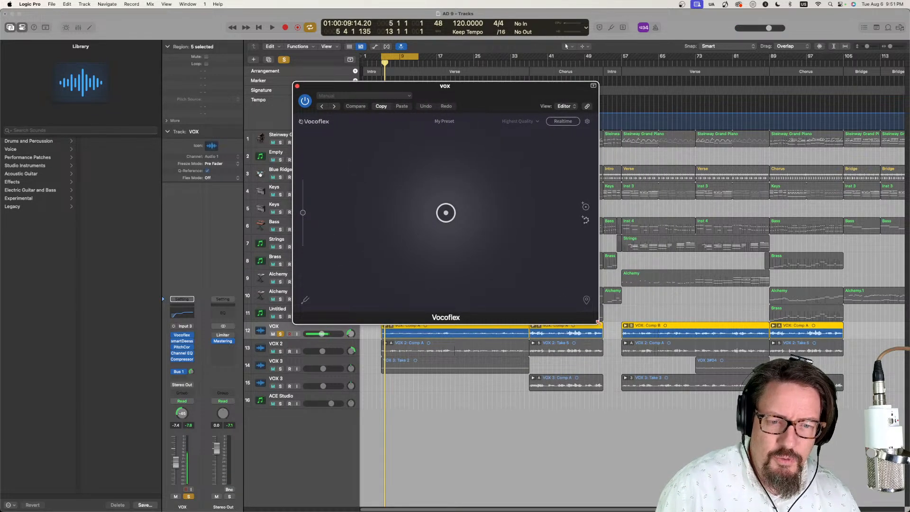
click(573, 107)
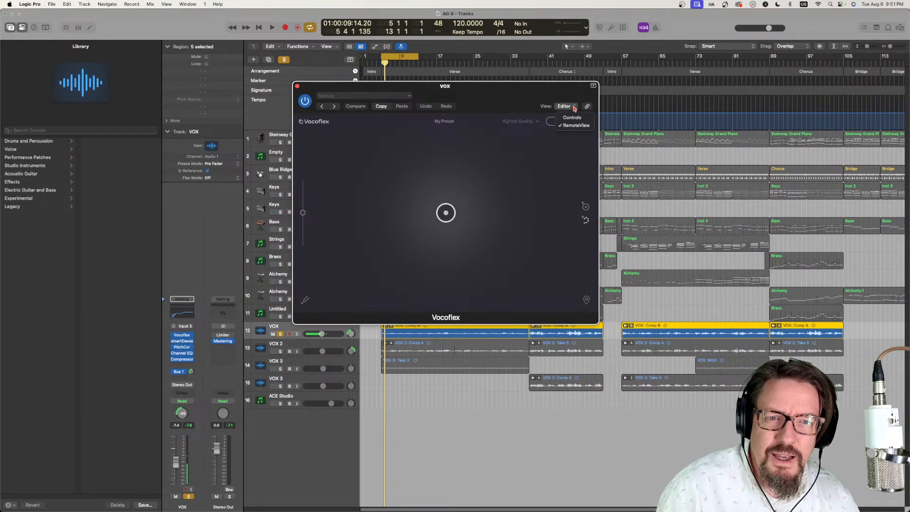
click(574, 107)
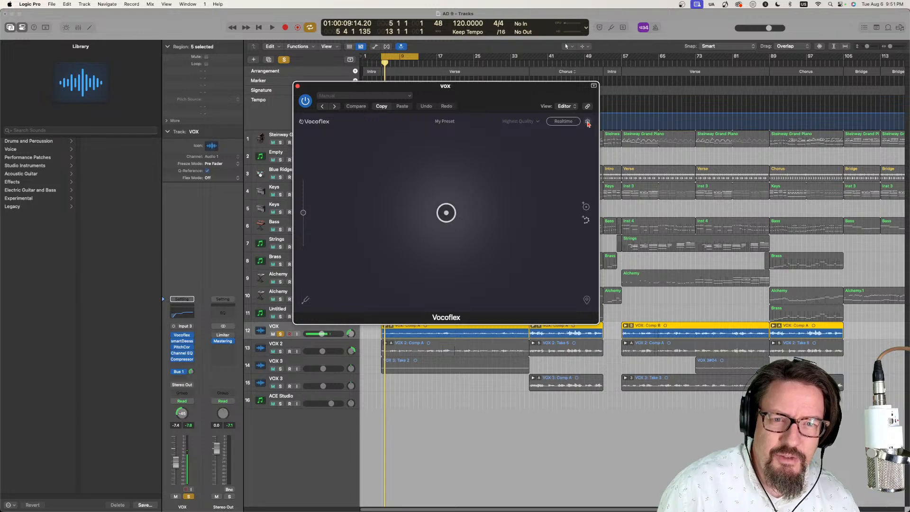
click(587, 122)
scroll(445, 223, down, 5)
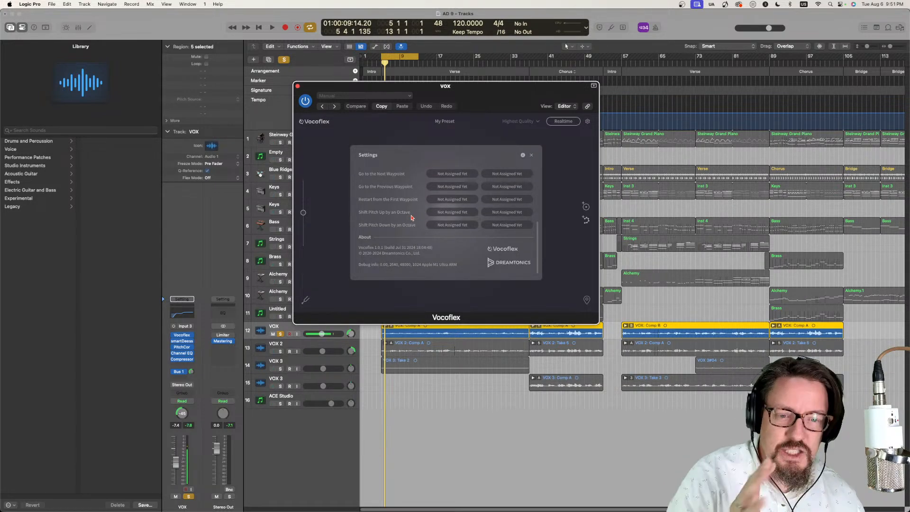
scroll(450, 166, up, 5)
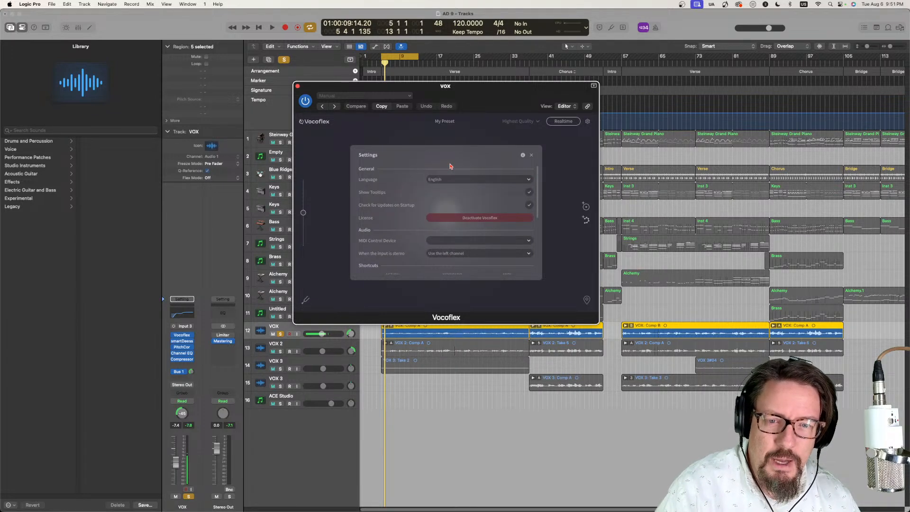
click(531, 157)
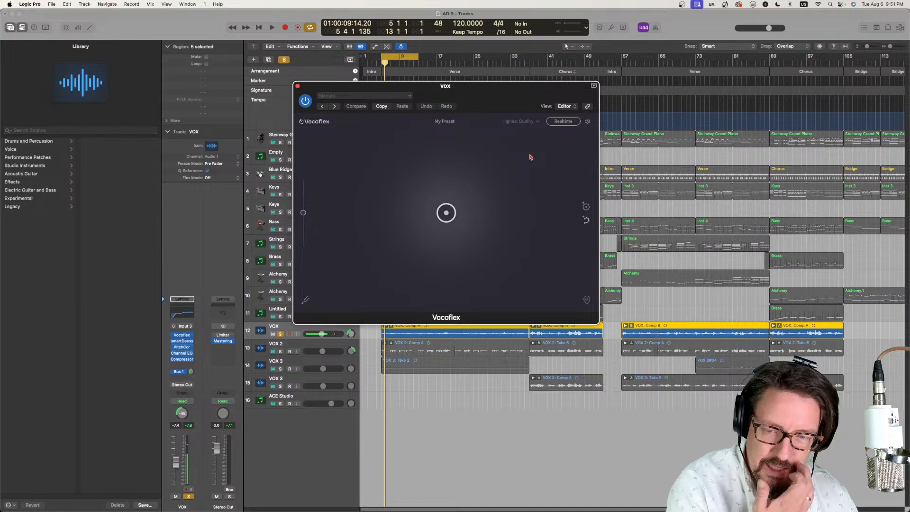
- Load the Airy Female Ballad voice into Vocoflex
drag(479, 97, 563, 98)
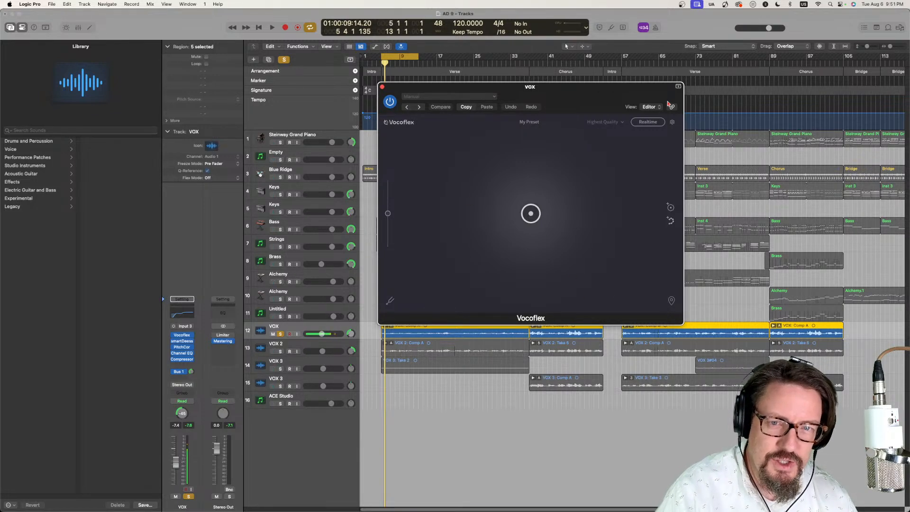
click(529, 126)
mouse_move(548, 136)
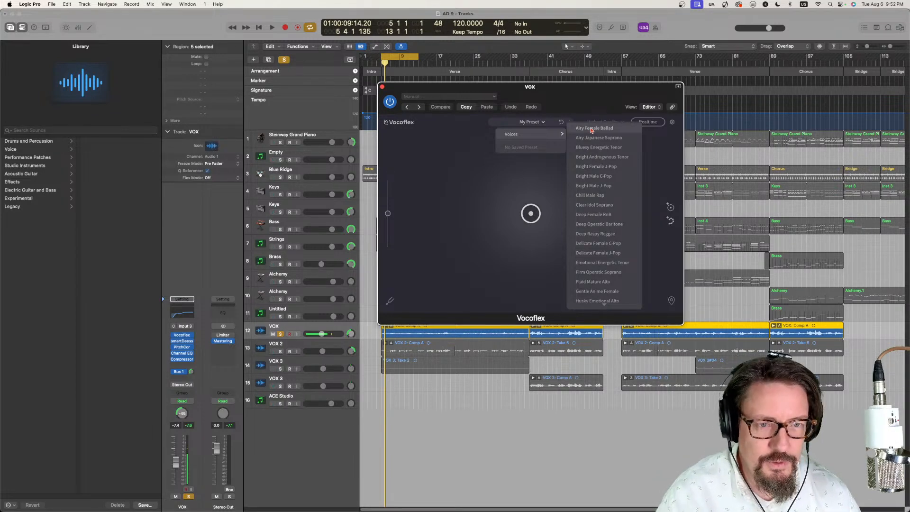
click(591, 129)
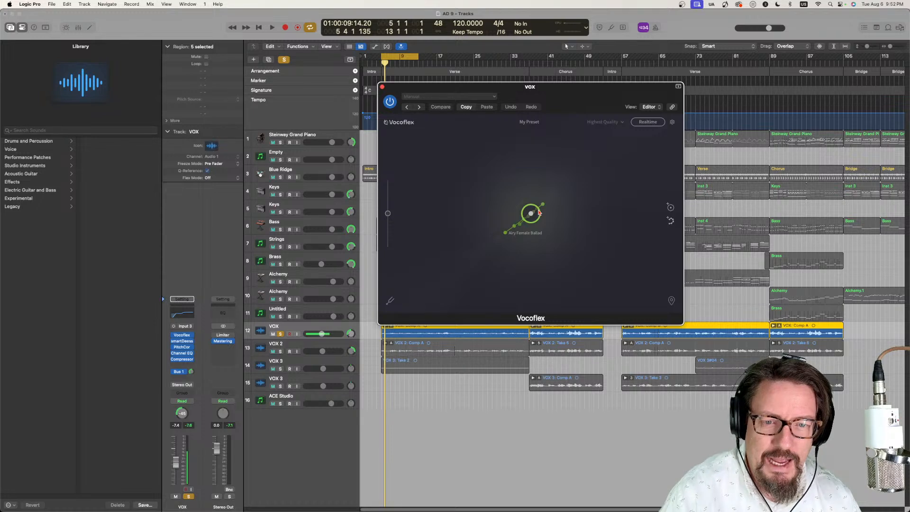
- Play the cycled vocal while moving the Vocoflex blend circle below the line of Airy Female Ballad samples, and stop playback
key(space)
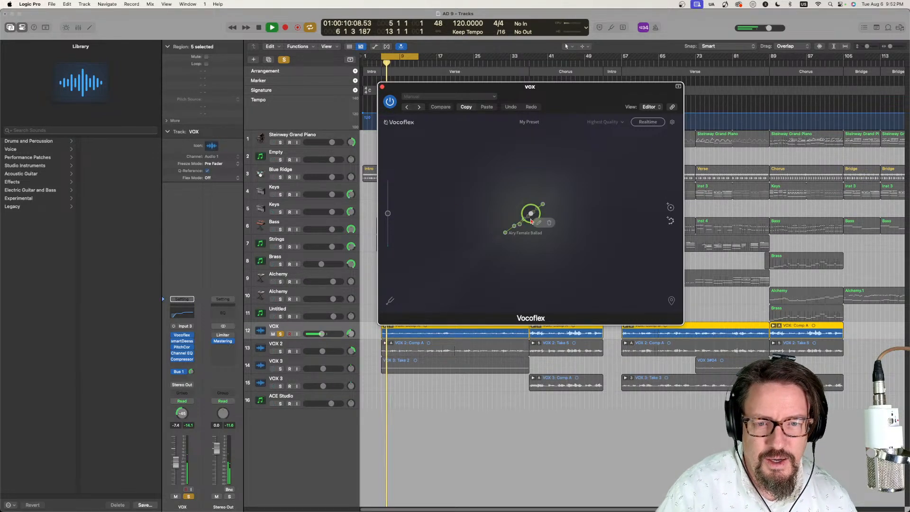
drag(531, 213, 558, 245)
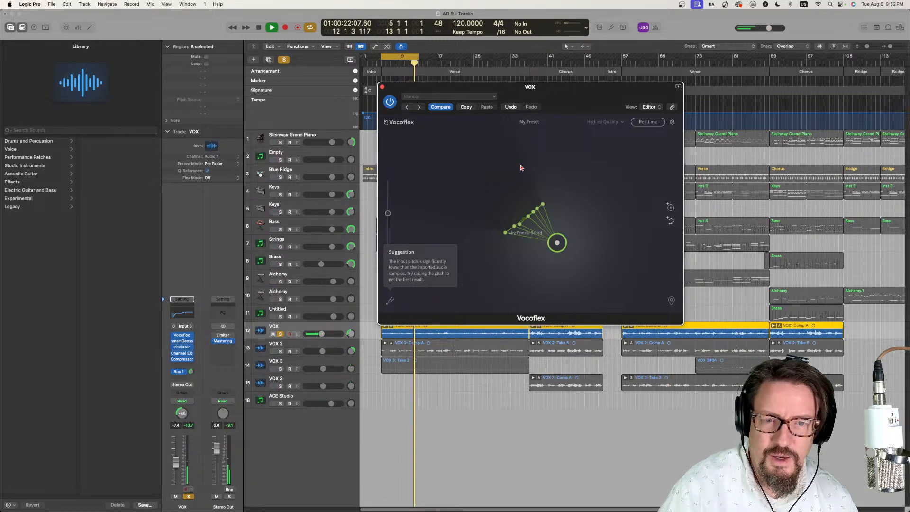
key(space)
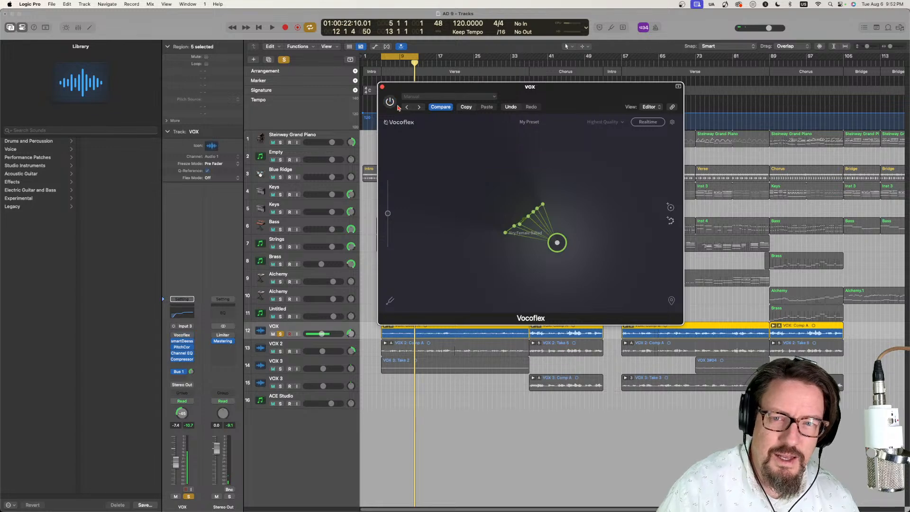
- Play the cycled vocal with Vocoflex bypassed and stop playback
key(space)
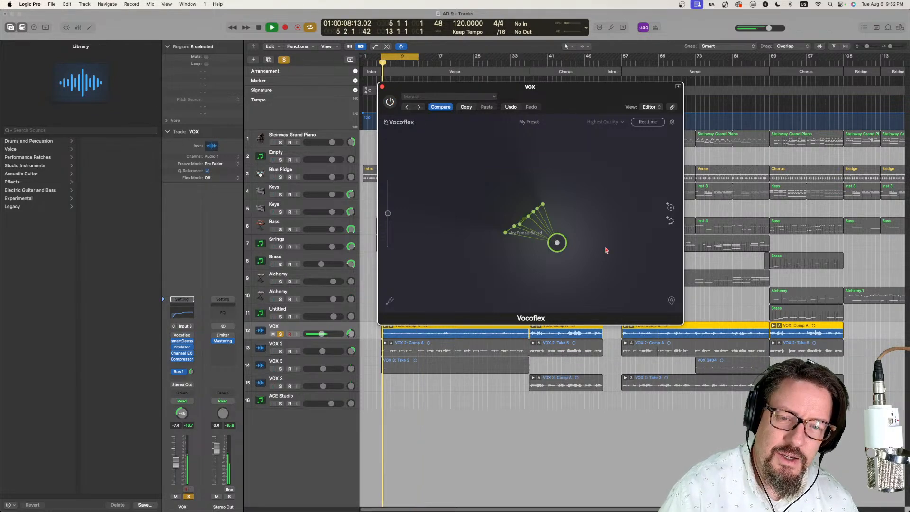
key(space)
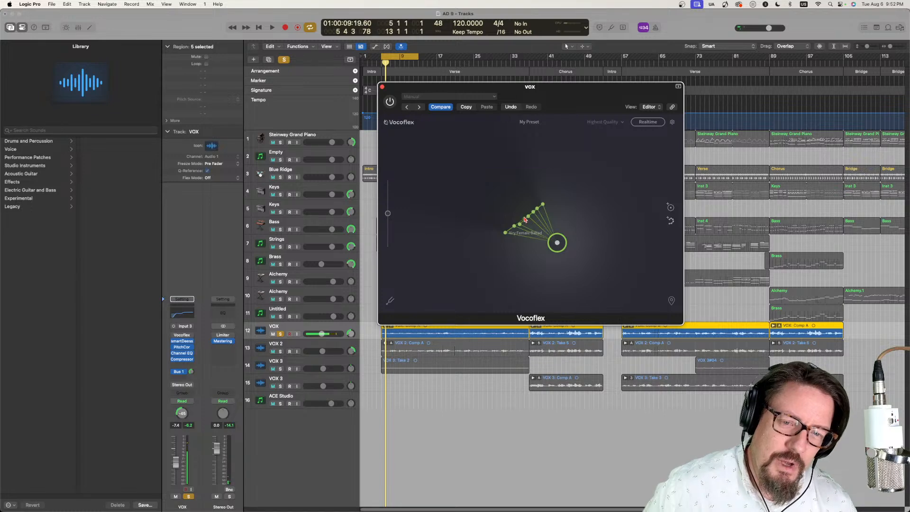
- Move the blend circle to the other side of the Airy Female Ballad samples and load the Airy Japanese Soprano voice
drag(560, 245, 484, 208)
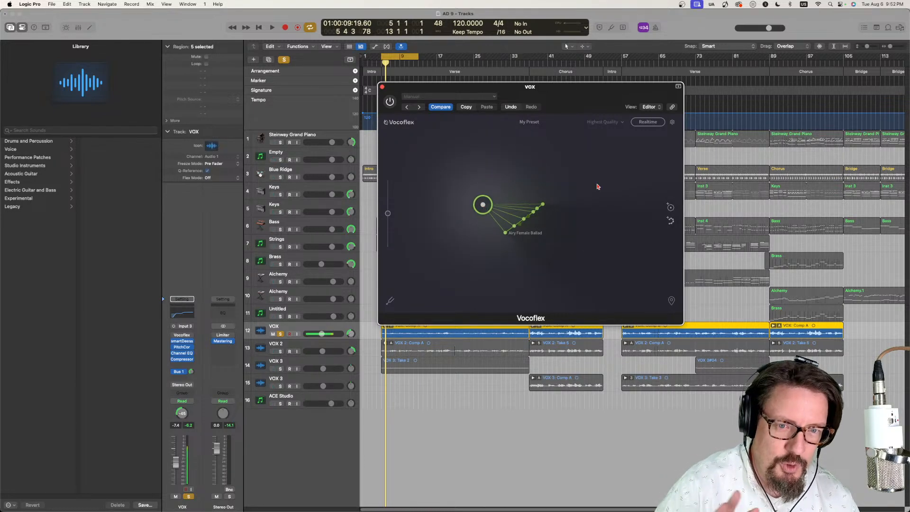
click(528, 122)
mouse_move(539, 138)
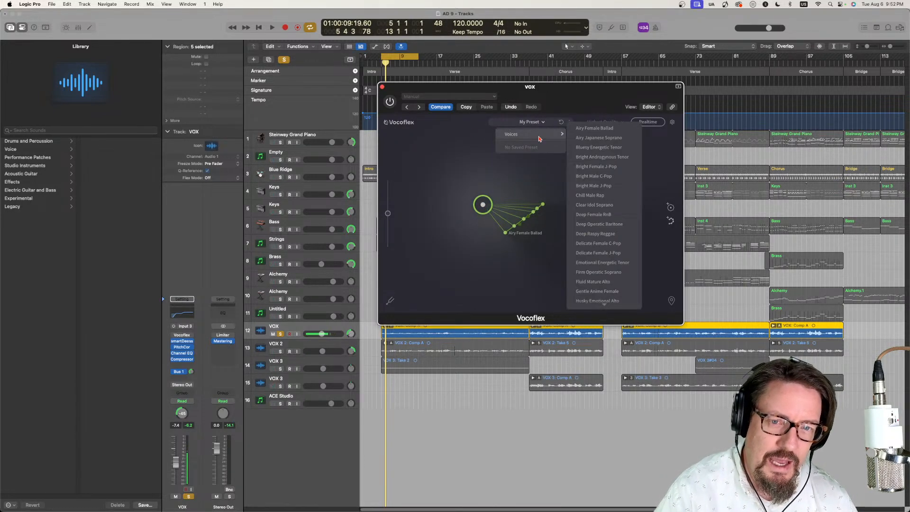
click(602, 138)
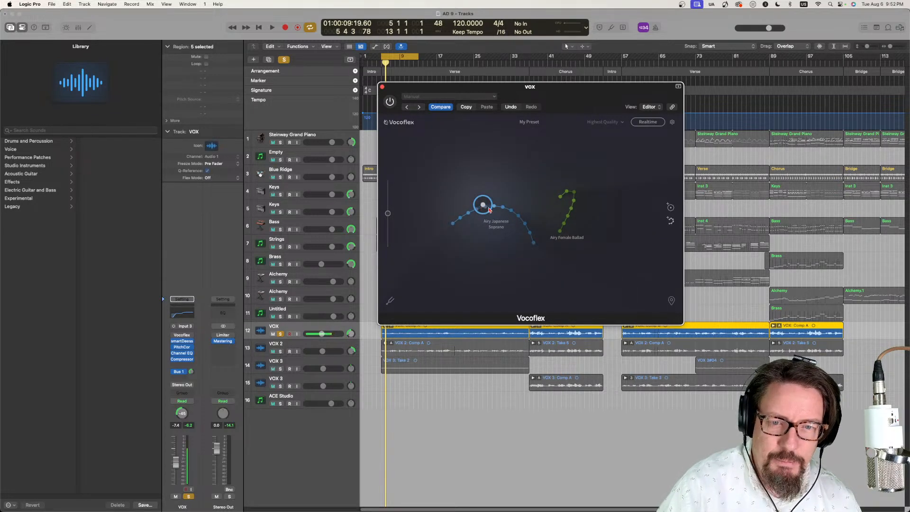
- Turn Vocoflex back on while playing the cycled vocal, and stop playback
key(space)
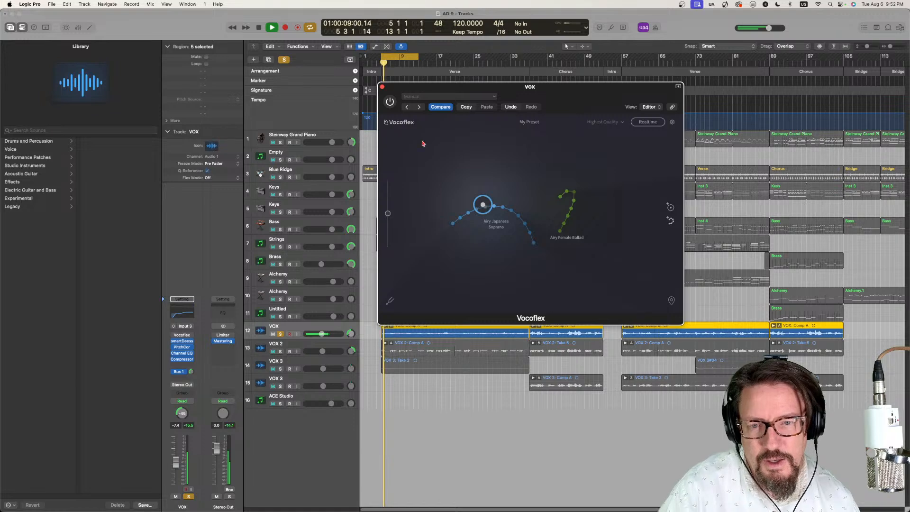
click(389, 102)
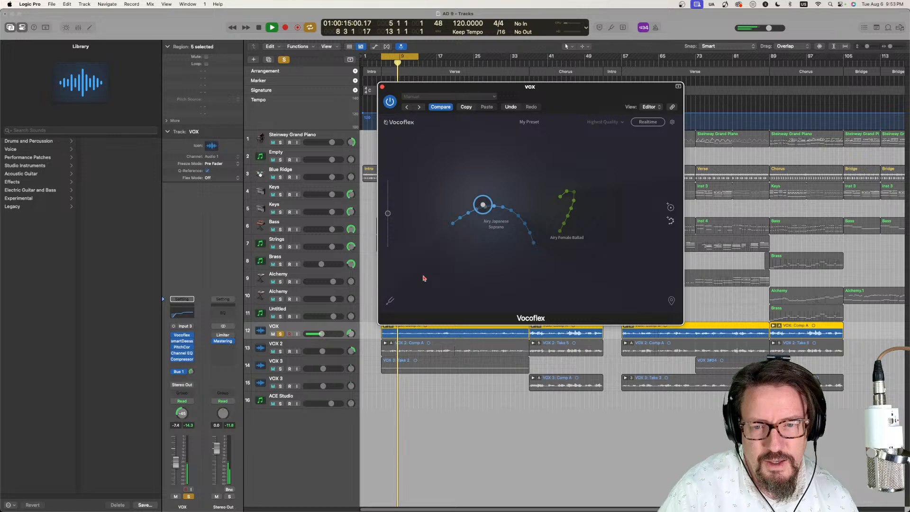
key(space)
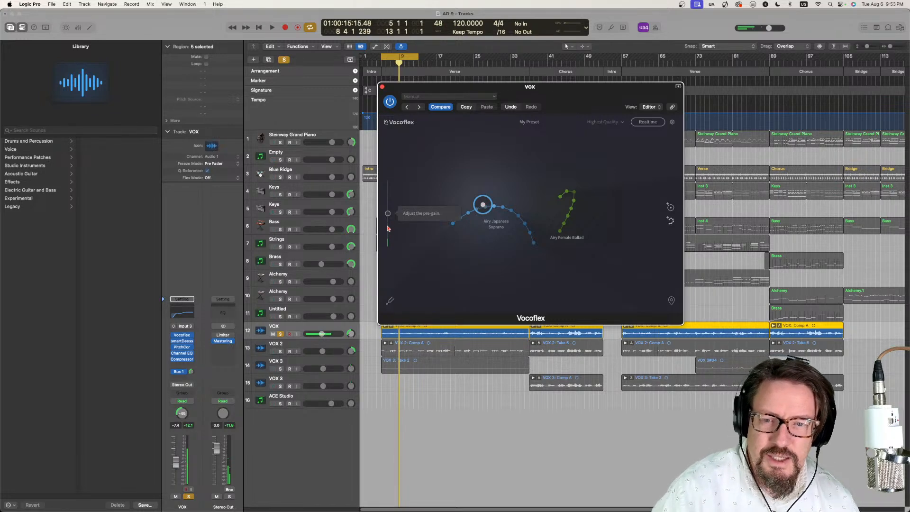
- Set the Vocoflex pitch shift to +12 and audition the vocal with the Airy Japanese Soprano voice
click(389, 300)
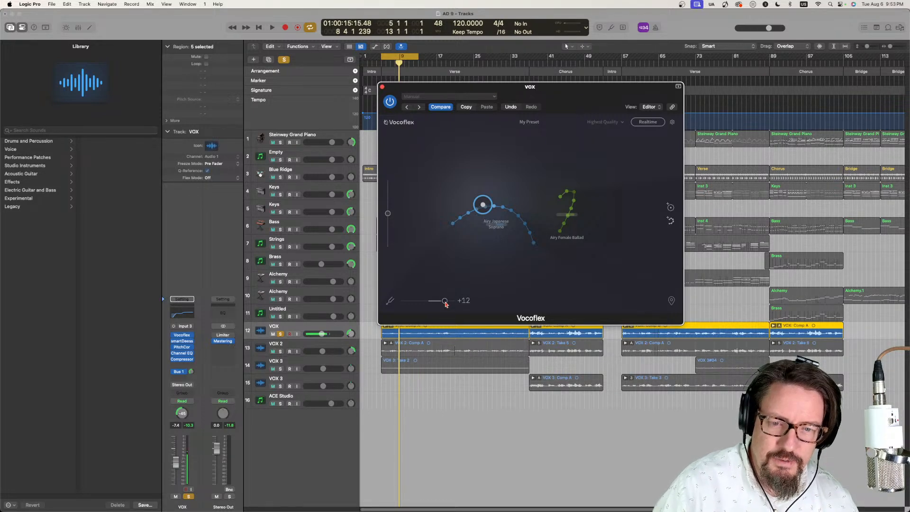
key(space)
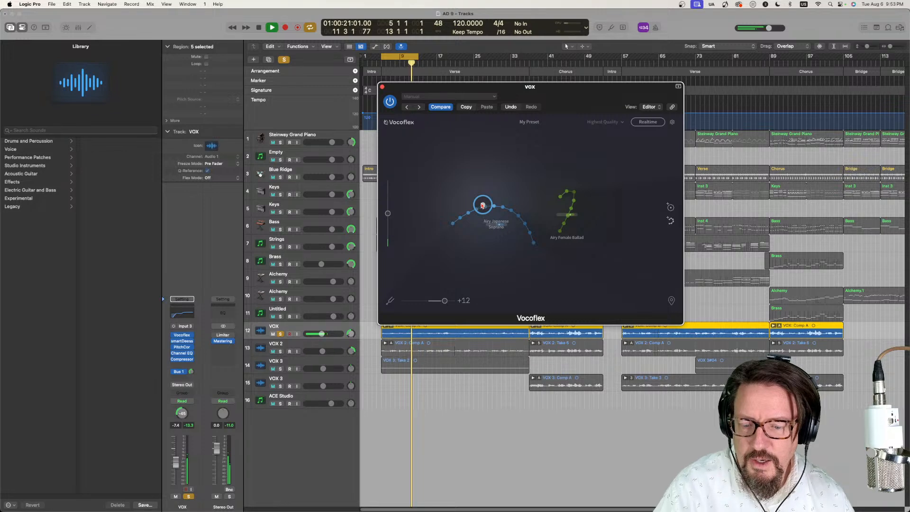
key(space)
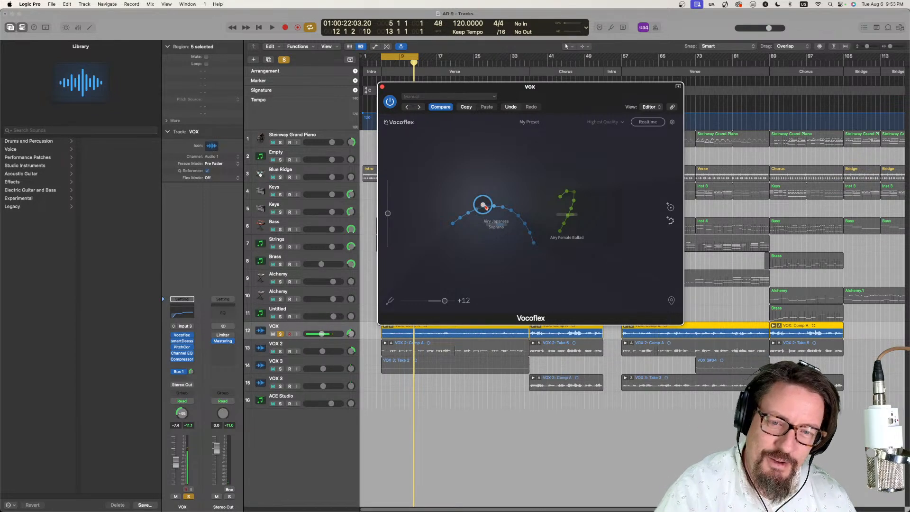
- Audition the blend circle on the Airy Female Ballad samples and between both voices, and stop playback
drag(484, 207, 572, 207)
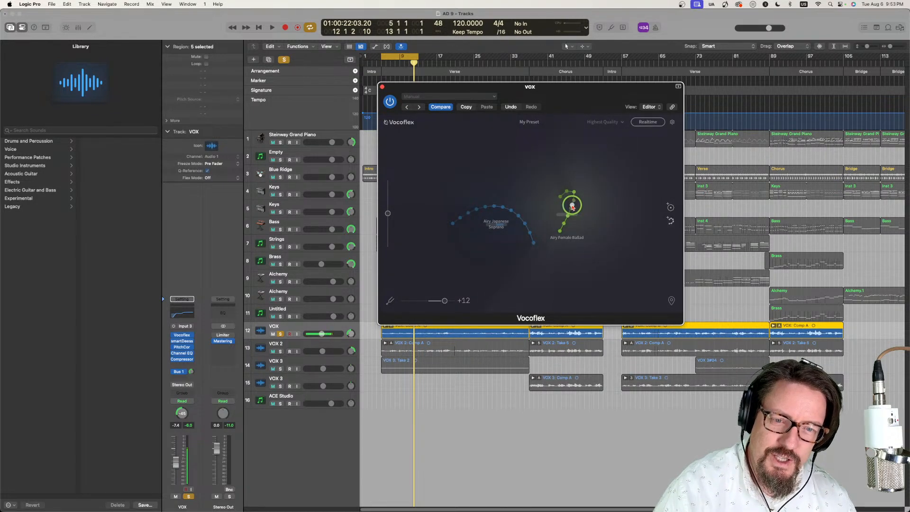
key(space)
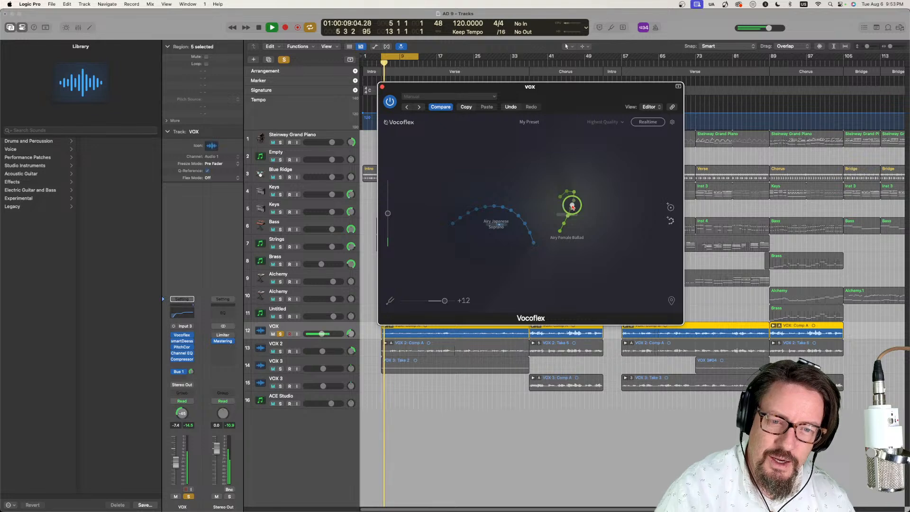
drag(572, 207, 523, 174)
key(space)
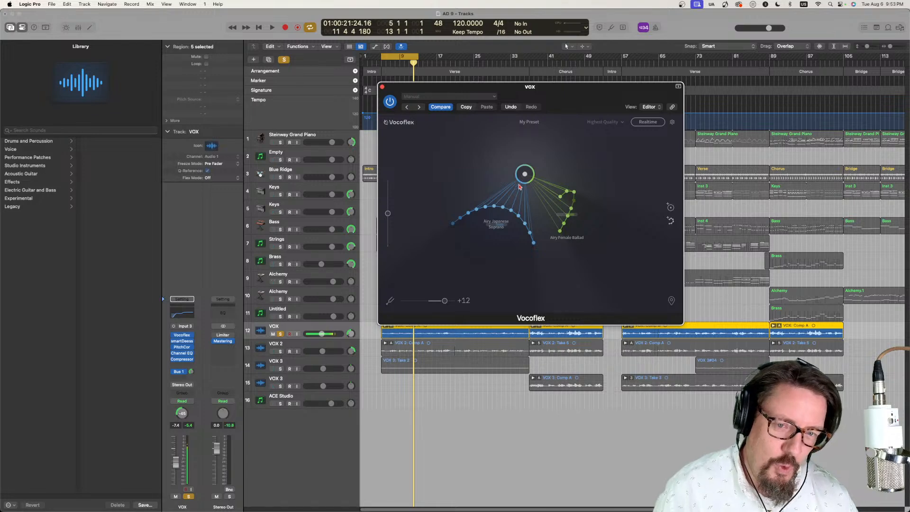
- Reposition the blend circle above and between the two voices, and add the Smooth Mellow Baritone voice to Vocoflex
click(549, 144)
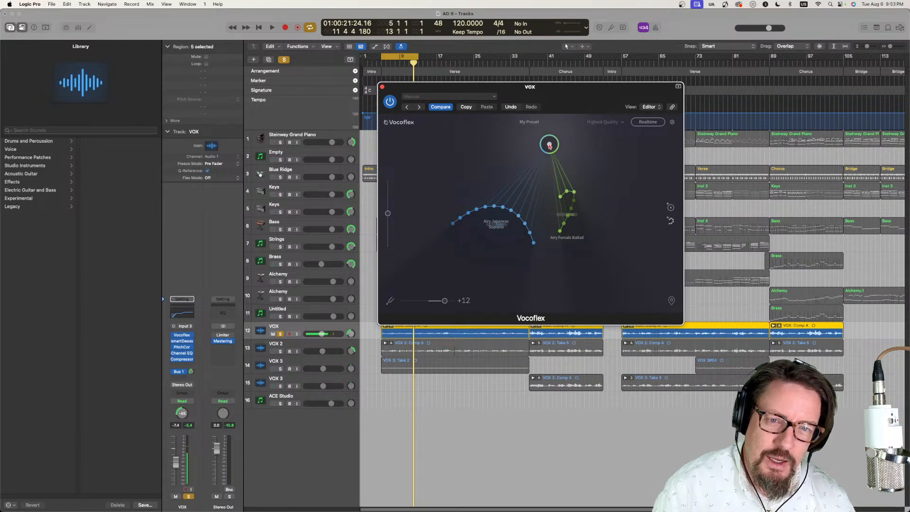
drag(549, 145, 525, 174)
click(537, 123)
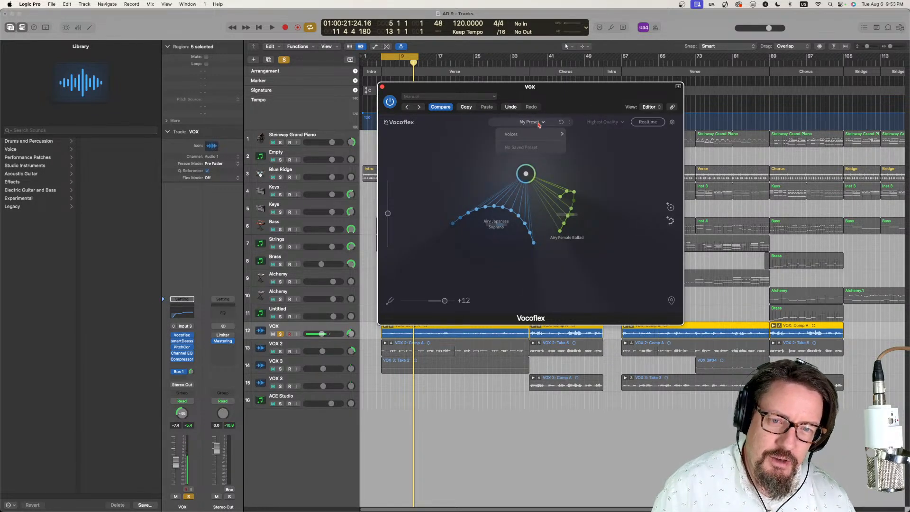
mouse_move(545, 134)
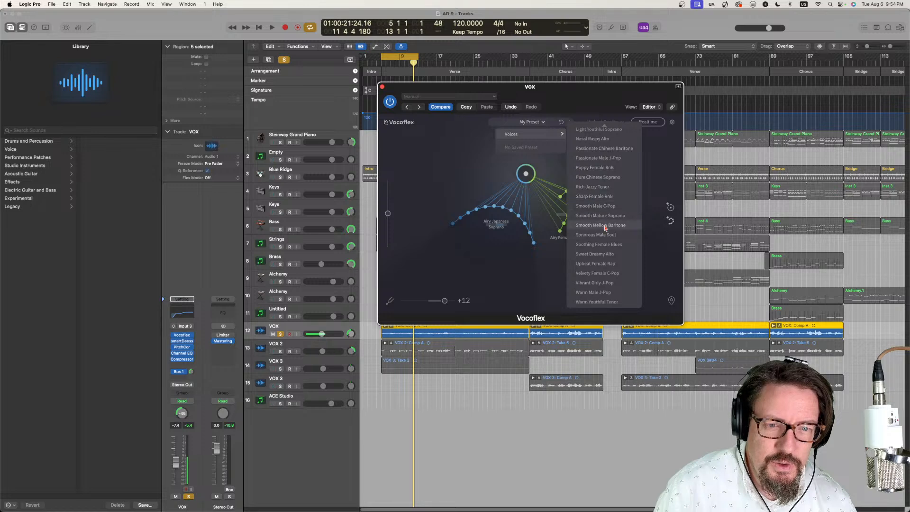
click(604, 229)
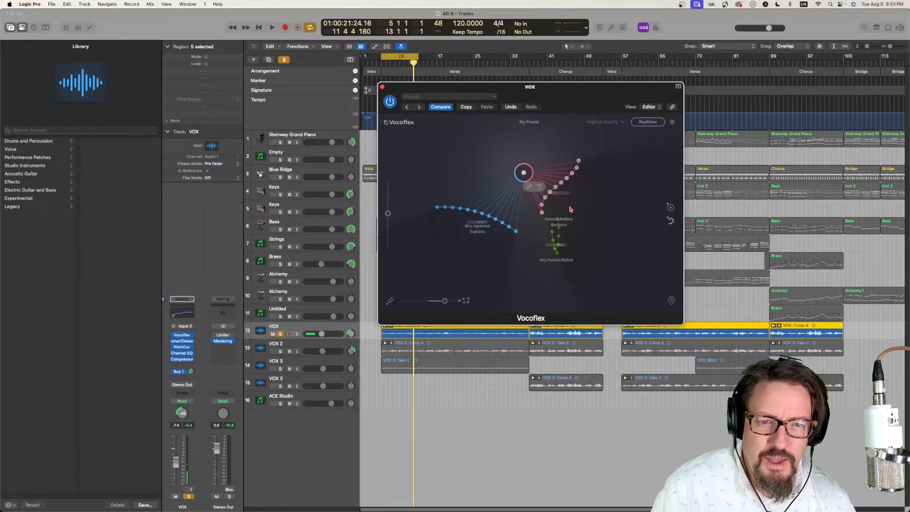
- Move the blend circle onto the line of Smooth Mellow Baritone samples
drag(523, 174, 505, 155)
click(529, 187)
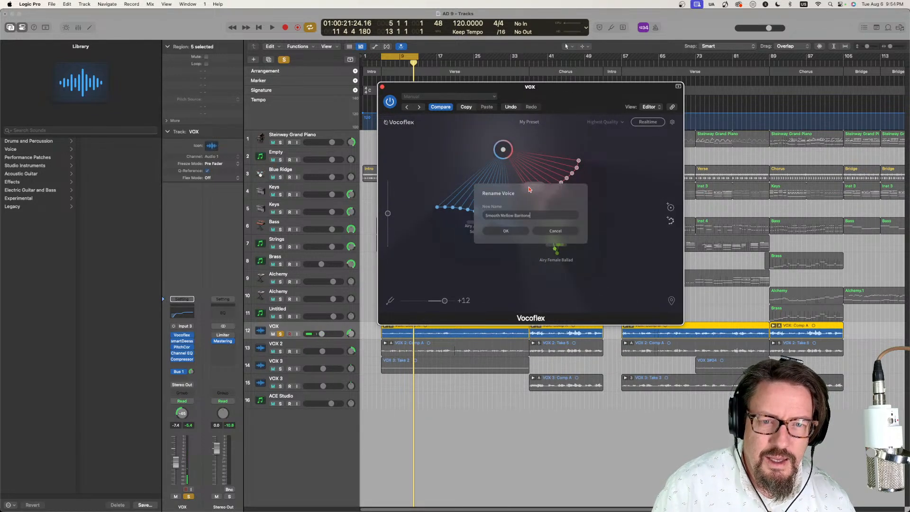
click(545, 232)
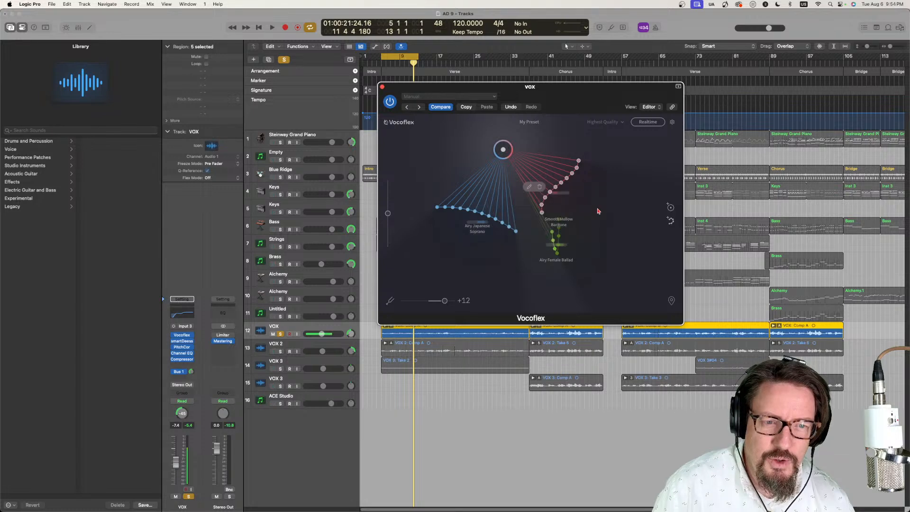
mouse_move(554, 170)
mouse_down()
mouse_move(499, 169)
mouse_move(617, 203)
mouse_move(491, 167)
mouse_move(479, 257)
mouse_move(547, 269)
mouse_move(606, 258)
mouse_move(549, 142)
mouse_move(483, 184)
mouse_move(580, 147)
mouse_move(550, 144)
mouse_move(554, 172)
mouse_move(539, 163)
mouse_up()
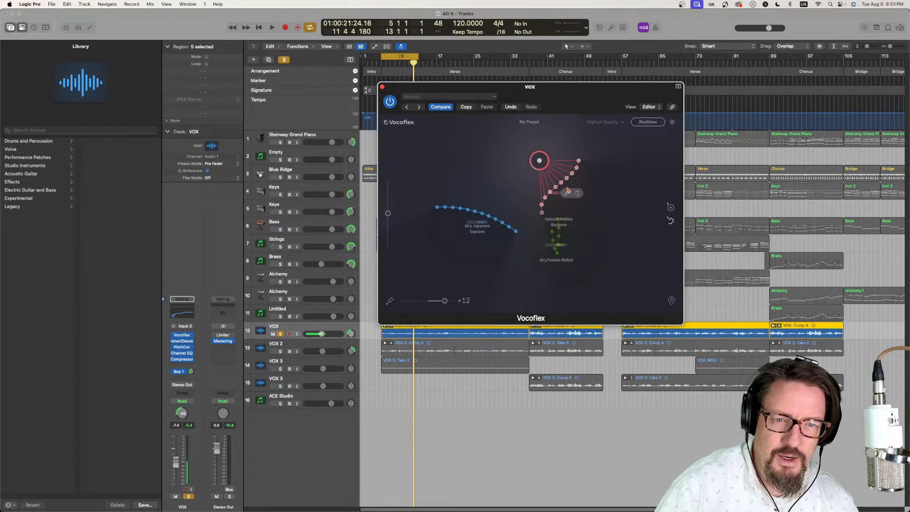
click(566, 188)
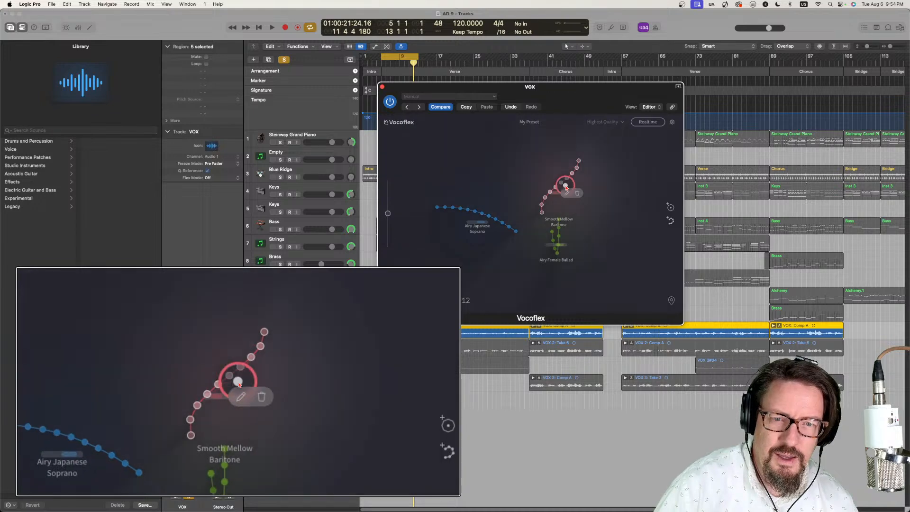
mouse_move(566, 189)
mouse_down()
mouse_move(493, 152)
mouse_move(563, 187)
mouse_up()
- Play the cycled vocal, set the pitch shift to 0, and shift the blend circle just above the Smooth Mellow Baritone samples
key(space)
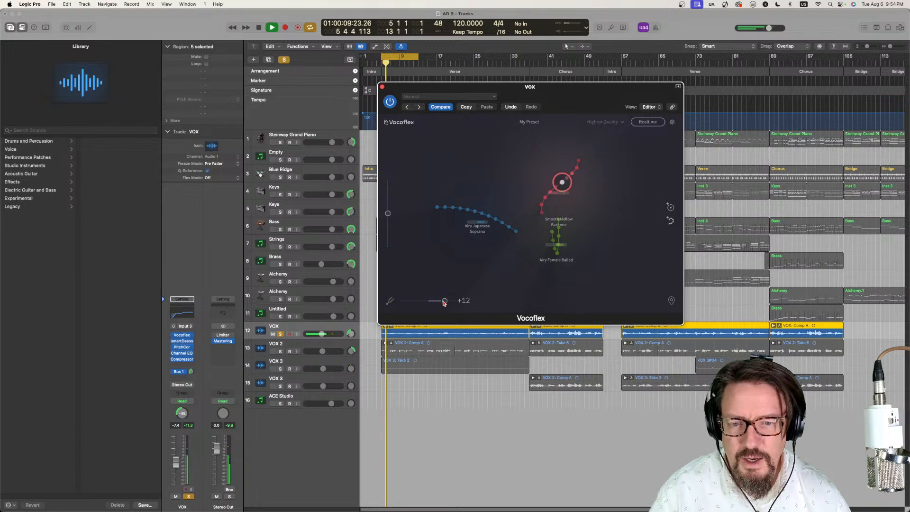
drag(444, 300, 426, 302)
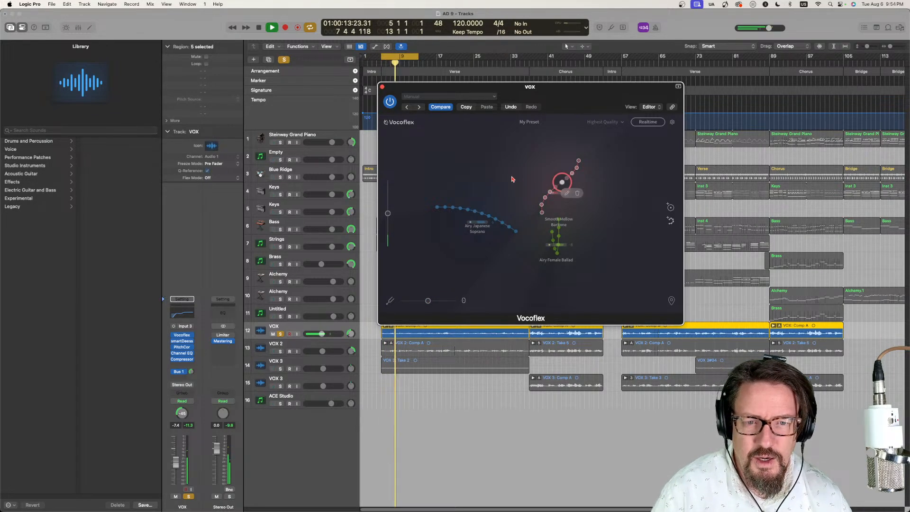
mouse_move(558, 182)
mouse_down()
mouse_move(489, 179)
mouse_move(457, 207)
mouse_move(466, 248)
mouse_move(566, 261)
mouse_move(586, 246)
mouse_move(575, 166)
mouse_move(564, 159)
mouse_move(549, 170)
mouse_up()
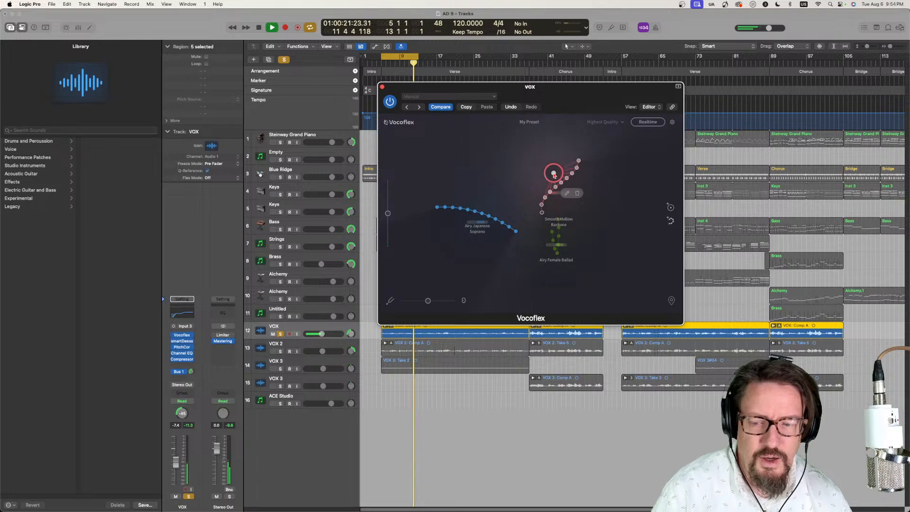
- Unsolo the VOX track and raise the Vocoflex level slider to its maximum during playback
click(280, 334)
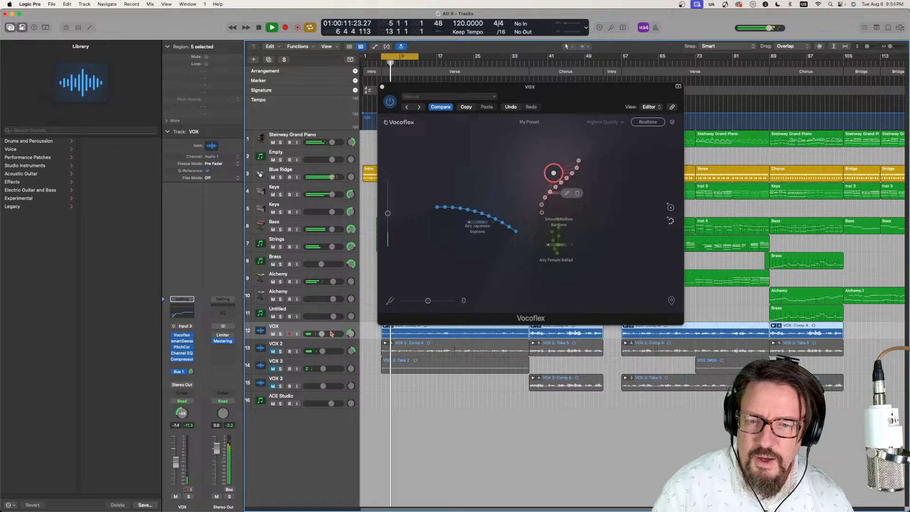
drag(386, 216, 382, 151)
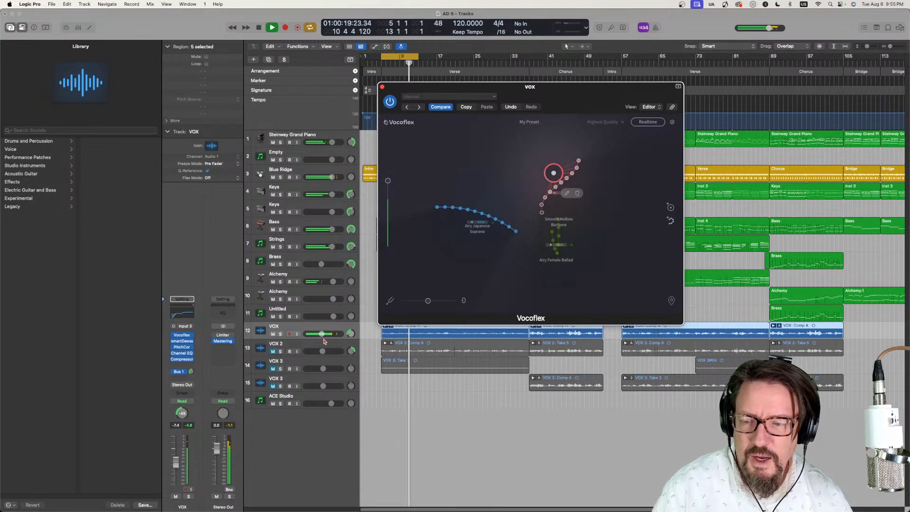
- Move the Vocoflex window clear of the VOX regions and raise the VOX track volume to about -2.8 dB
drag(407, 89, 513, 80)
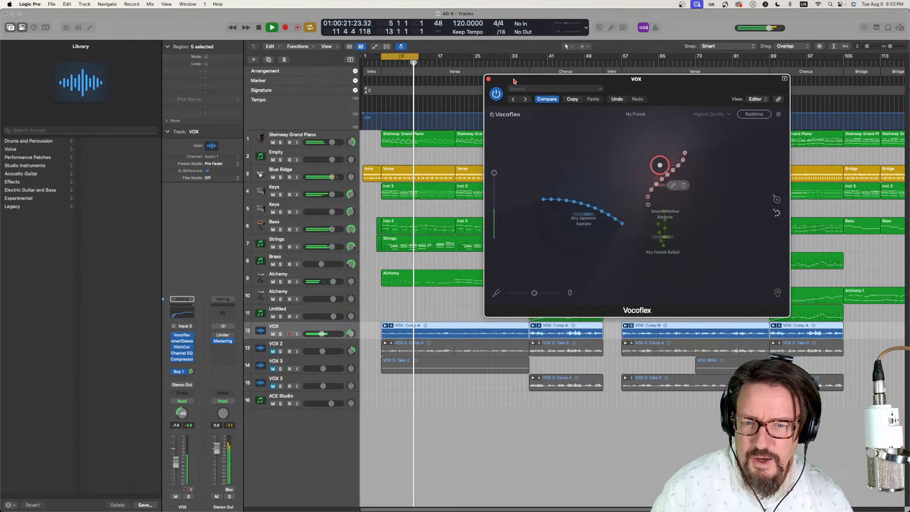
key(a)
key(a)
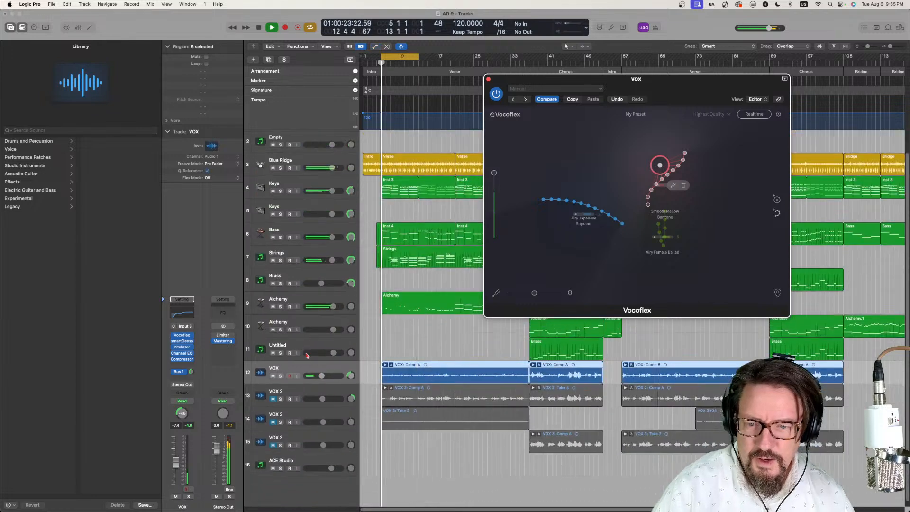
drag(321, 333, 327, 334)
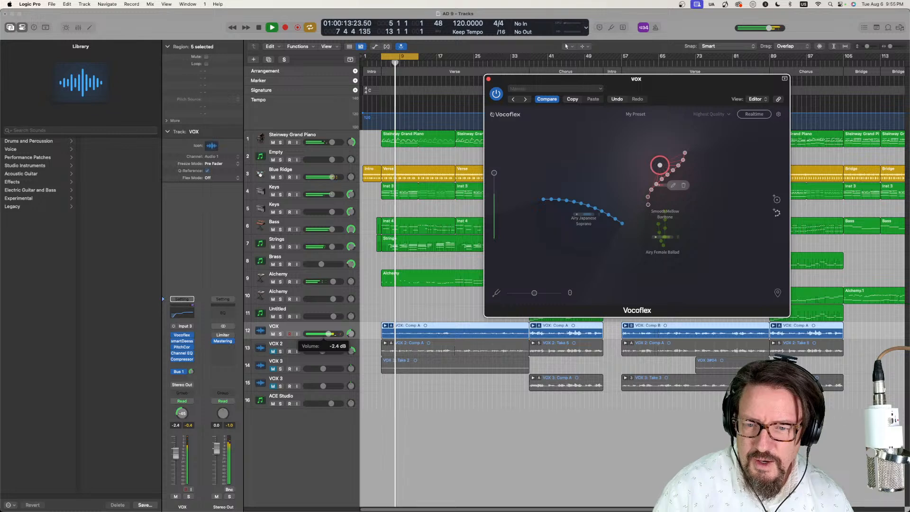
drag(327, 334, 327, 334)
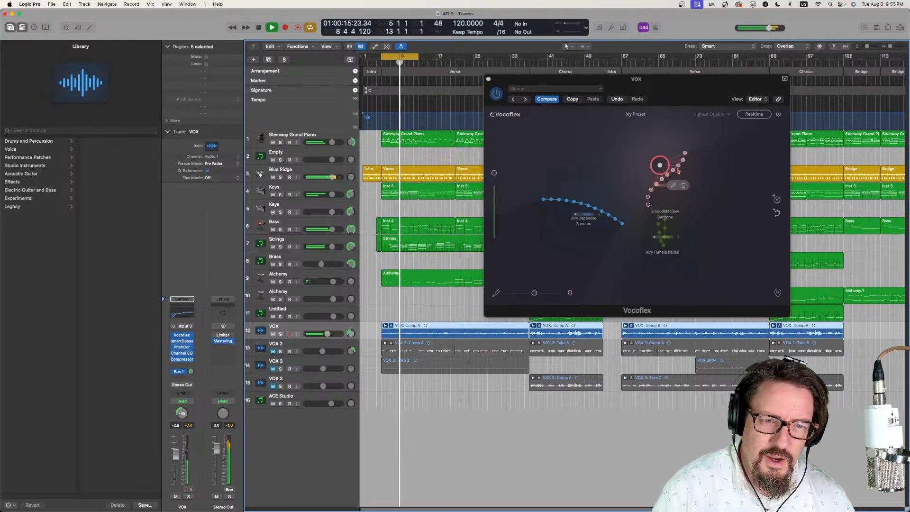
- Set the pitch shift to +12, audition Airy Japanese Soprano and Smooth Mellow Baritone with the blend circle, and stop playback
drag(533, 294, 559, 296)
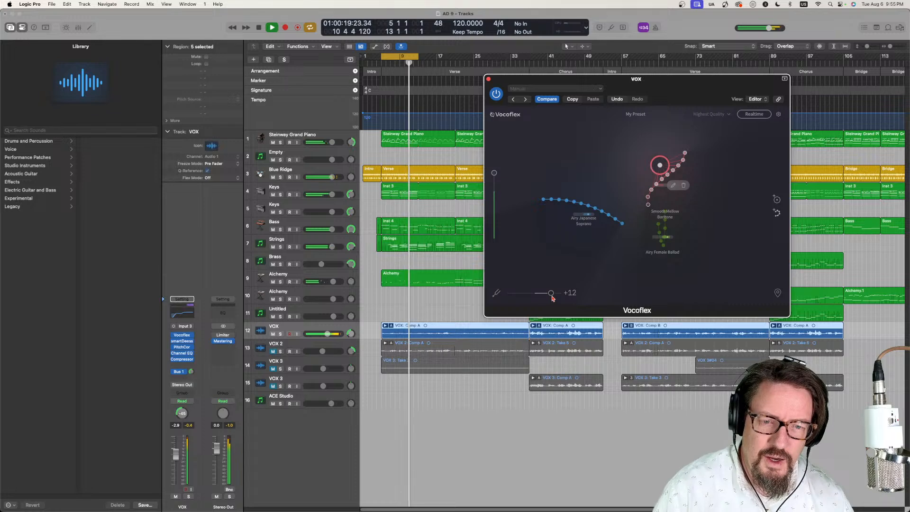
drag(658, 163, 573, 205)
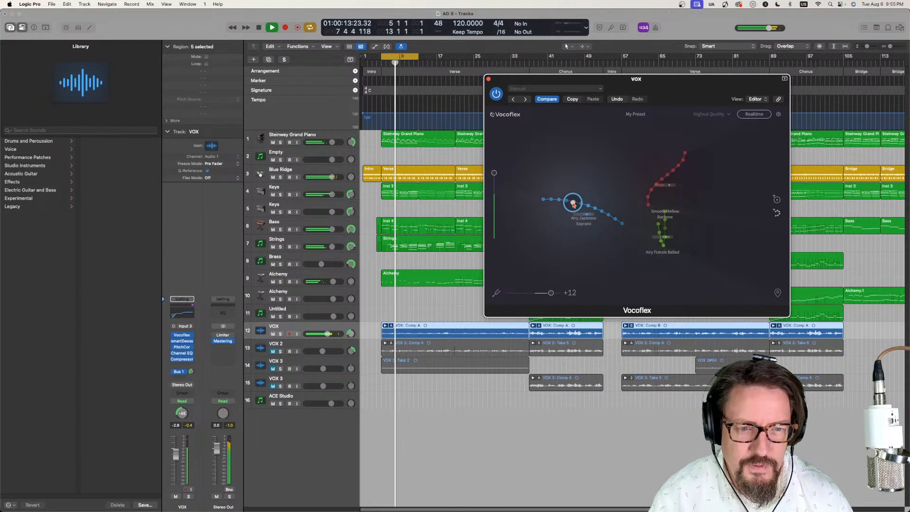
drag(572, 203, 665, 176)
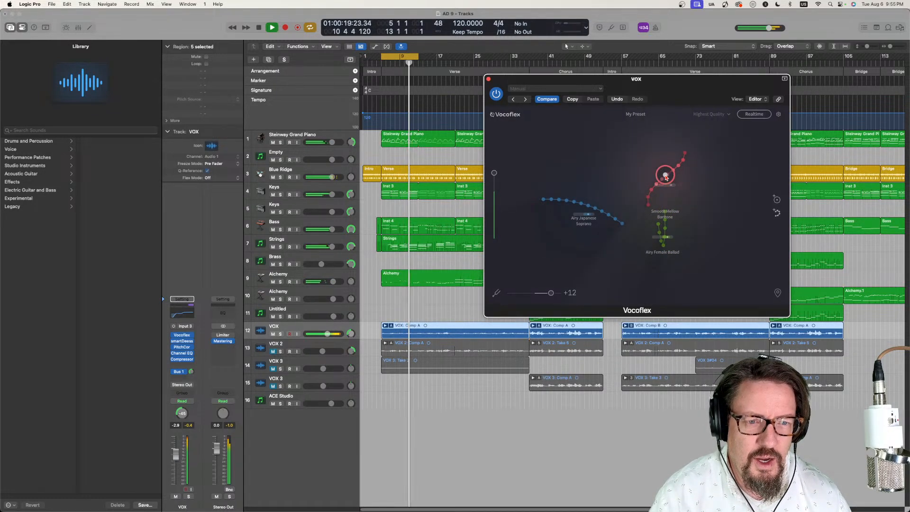
key(space)
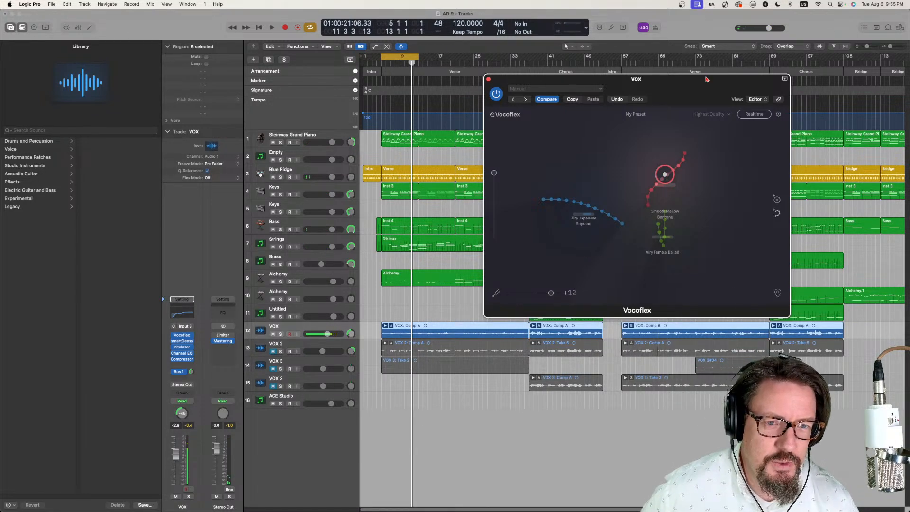
- Move the Vocoflex window up the workspace and place the blend circle just above the Airy Japanese Soprano samples
drag(677, 86, 643, 65)
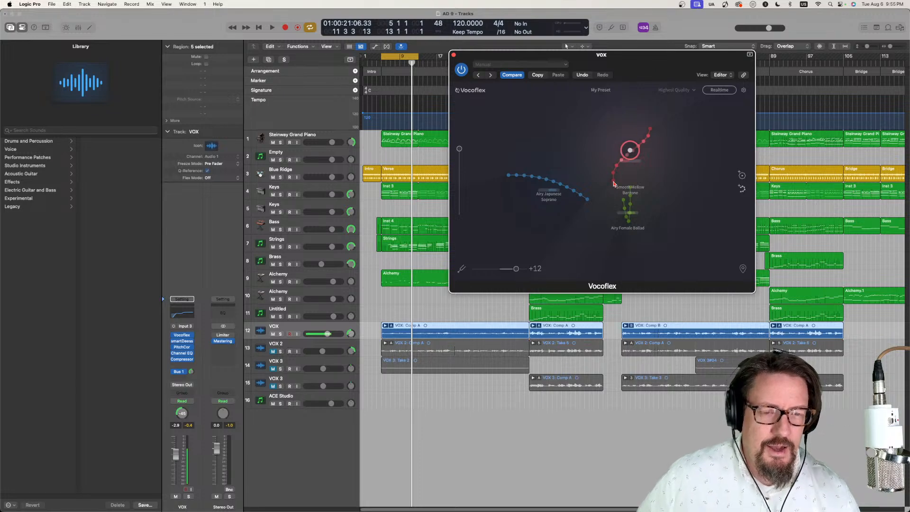
drag(630, 151, 565, 162)
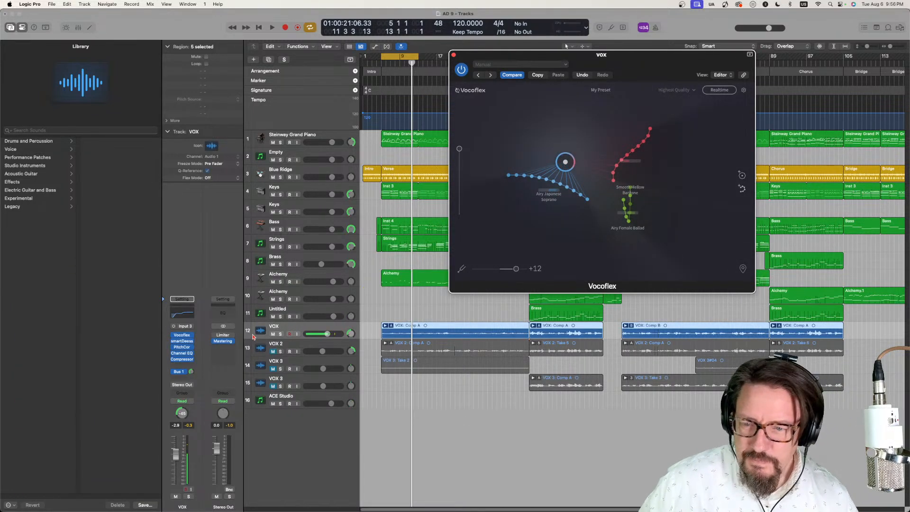
- Show track automation, display Vocoflex's Cursor Y on the VOX lane, and shift the blend circle between the soprano and baritone voices
key(a)
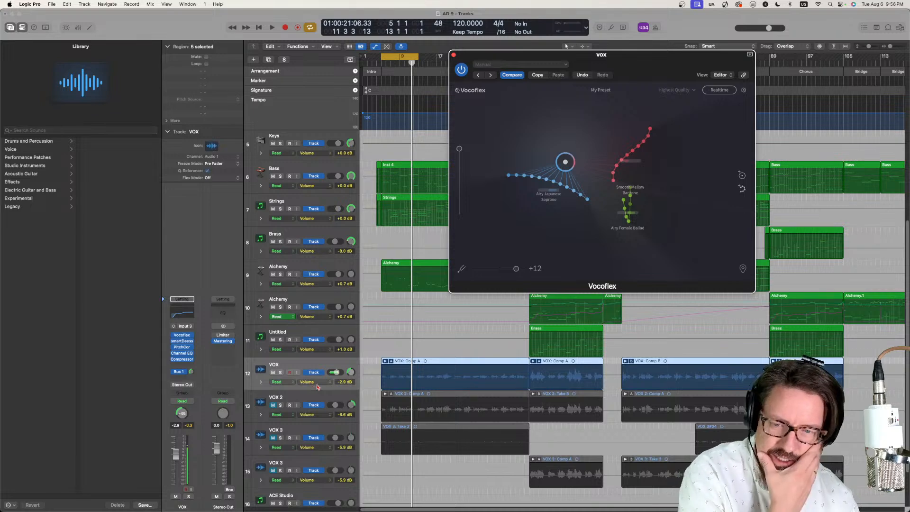
click(317, 382)
mouse_move(334, 442)
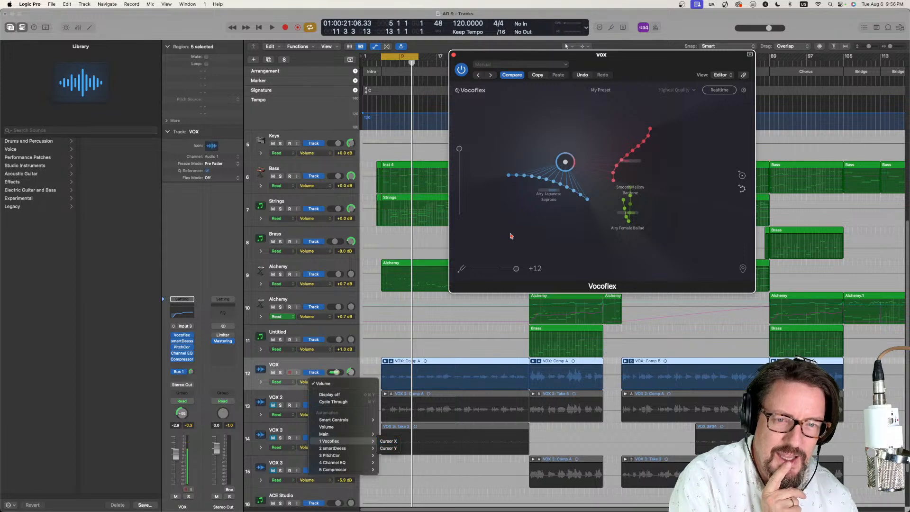
click(570, 158)
mouse_move(570, 161)
mouse_down()
mouse_move(503, 163)
mouse_move(625, 166)
mouse_move(578, 152)
mouse_up()
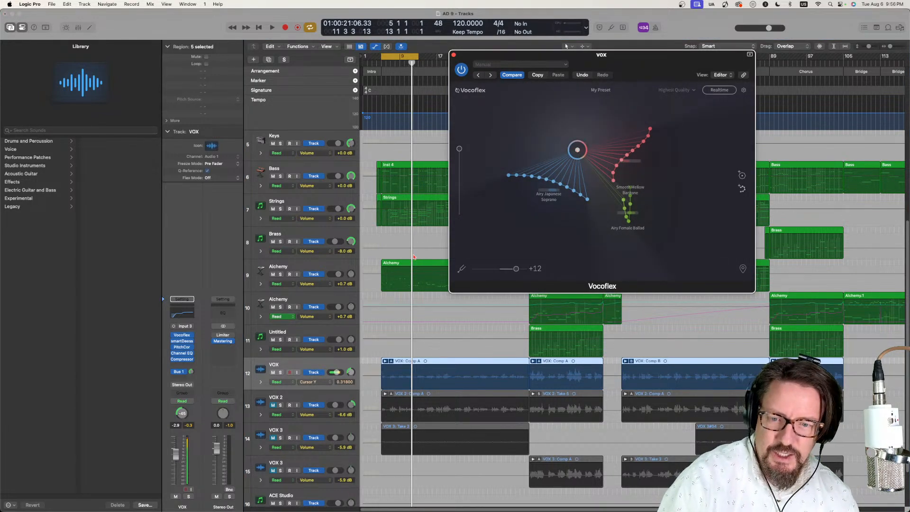
- Set the VOX track's automation mode to Touch and record blend circle movements from the soprano towards the baritone samples during playback
click(276, 381)
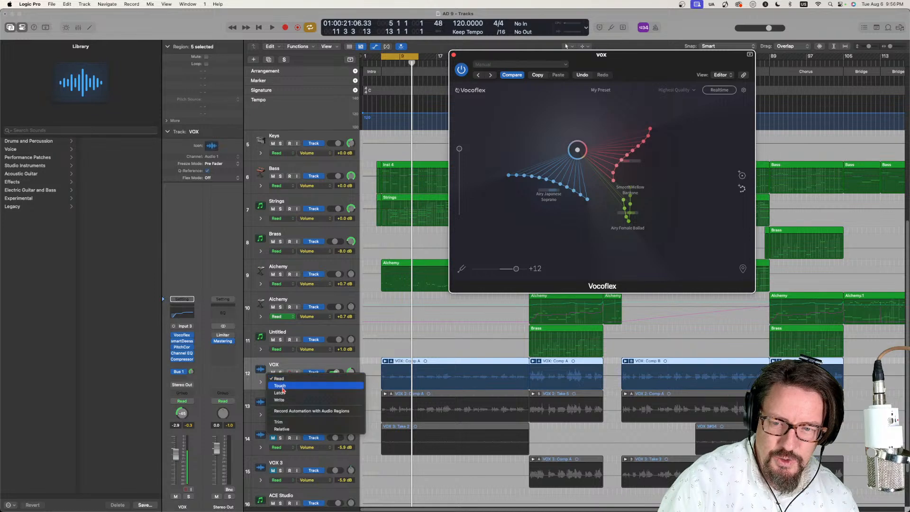
click(280, 386)
key(space)
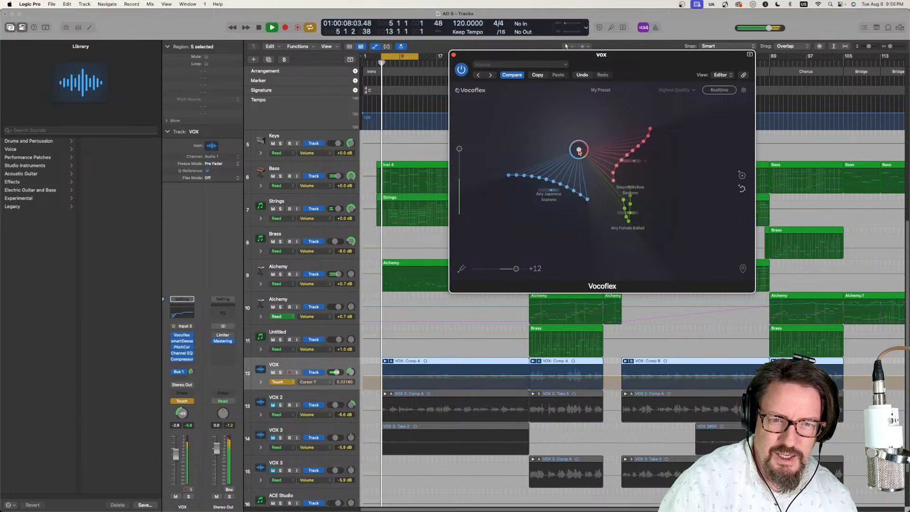
mouse_move(580, 149)
mouse_down()
mouse_move(548, 141)
mouse_move(538, 183)
mouse_move(564, 211)
mouse_move(621, 220)
mouse_move(646, 211)
mouse_move(632, 201)
mouse_move(629, 146)
mouse_move(540, 178)
mouse_move(622, 210)
mouse_move(631, 237)
mouse_move(615, 255)
mouse_move(576, 254)
mouse_move(551, 190)
mouse_move(579, 166)
mouse_up()
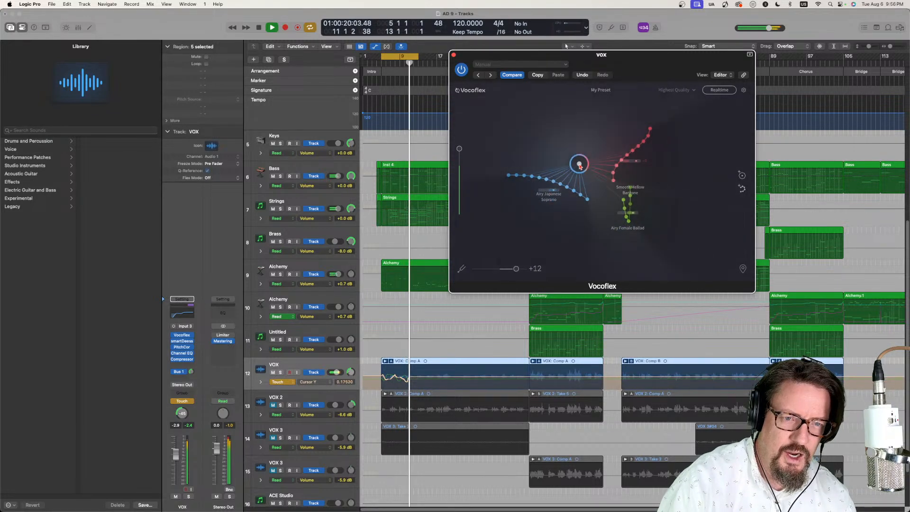
drag(629, 152, 629, 119)
key(space)
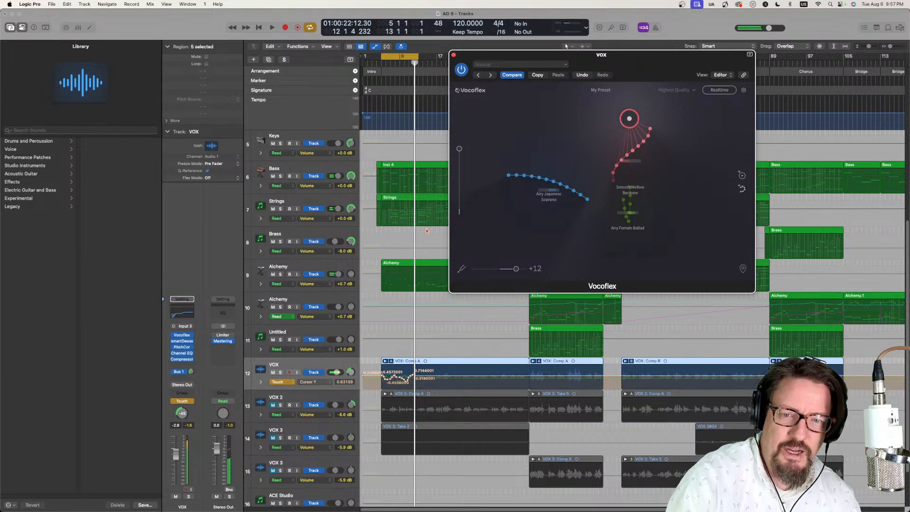
- Play back the recorded Cursor Y automation, remove it, and return the VOX track's automation mode to Read
key(space)
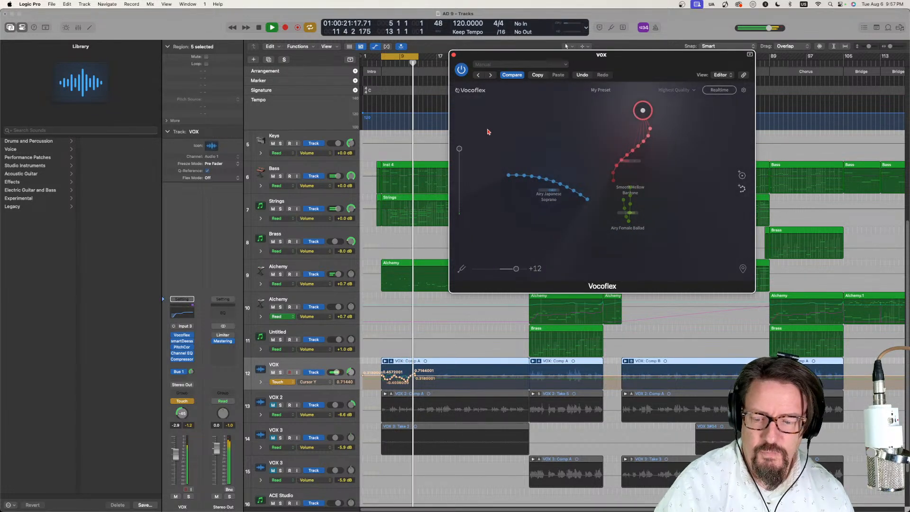
key(space)
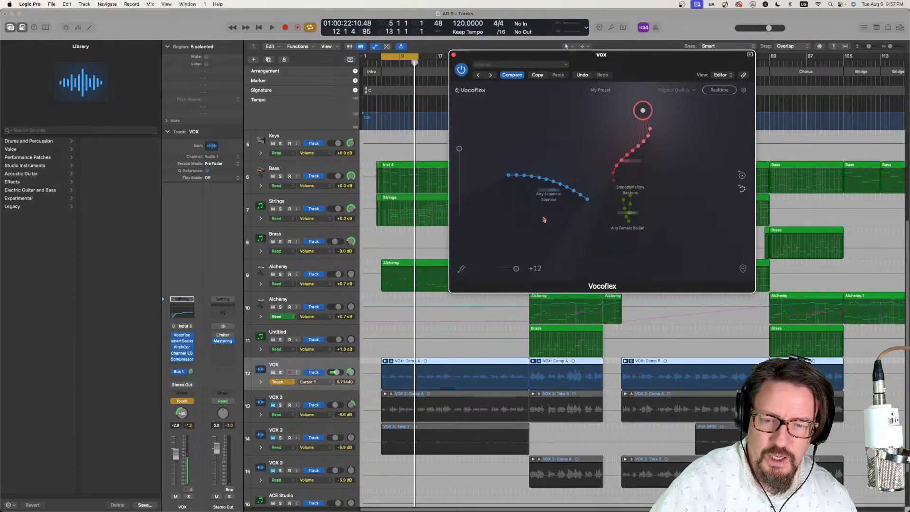
click(285, 381)
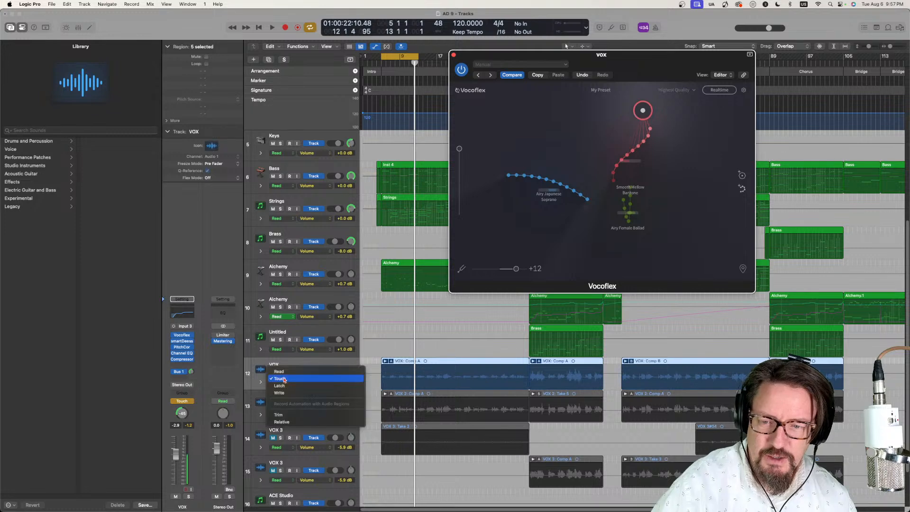
click(280, 375)
- Play the cycled section briefly while moving the blend circle onto the middle of the red baritone samples
key(space)
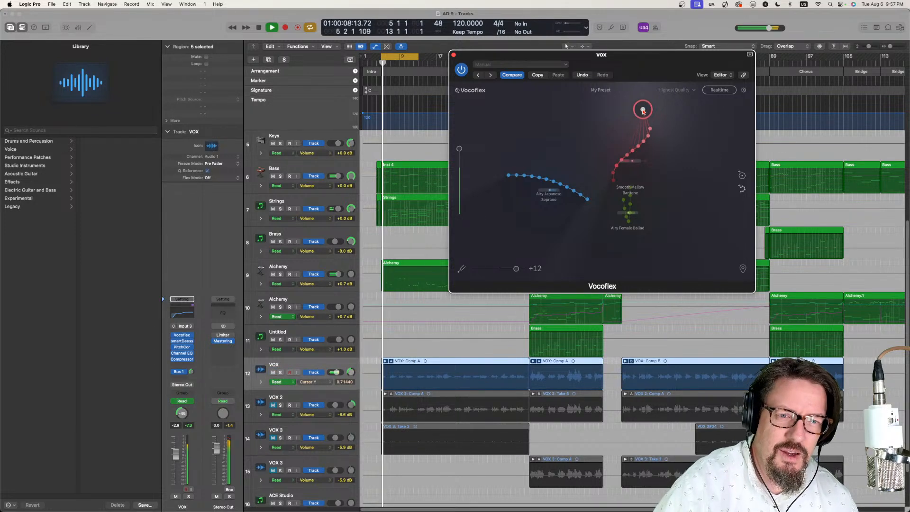
drag(642, 110, 633, 150)
key(space)
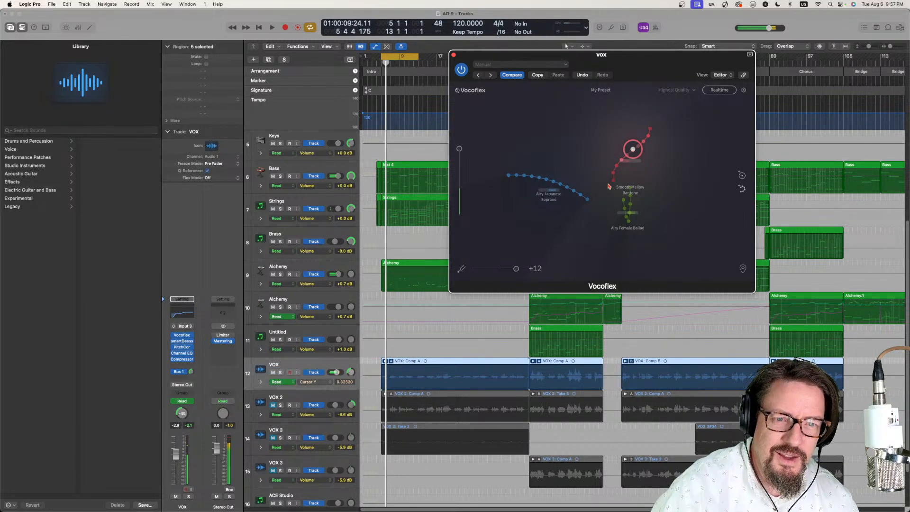
- Shift the blend circle around the baritone samples, and open that voice's rename dialog without changing the name
drag(628, 149, 539, 131)
click(629, 154)
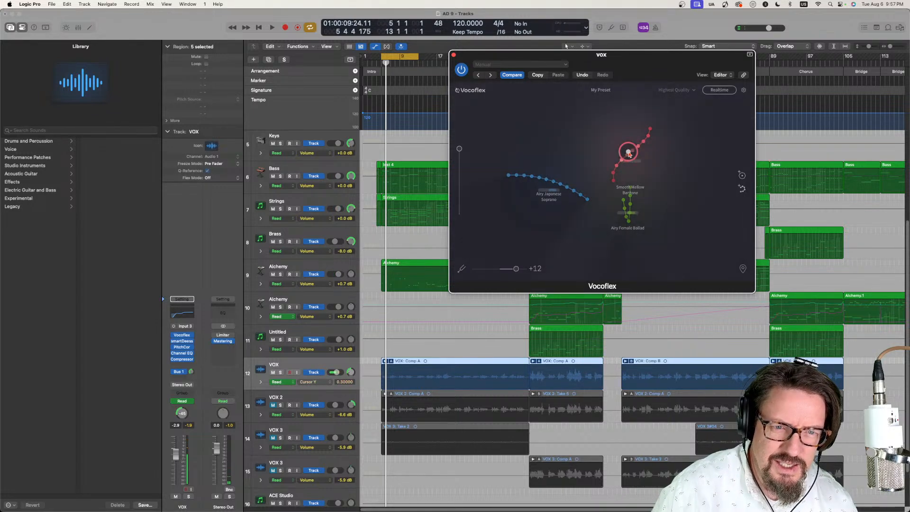
drag(634, 153, 625, 156)
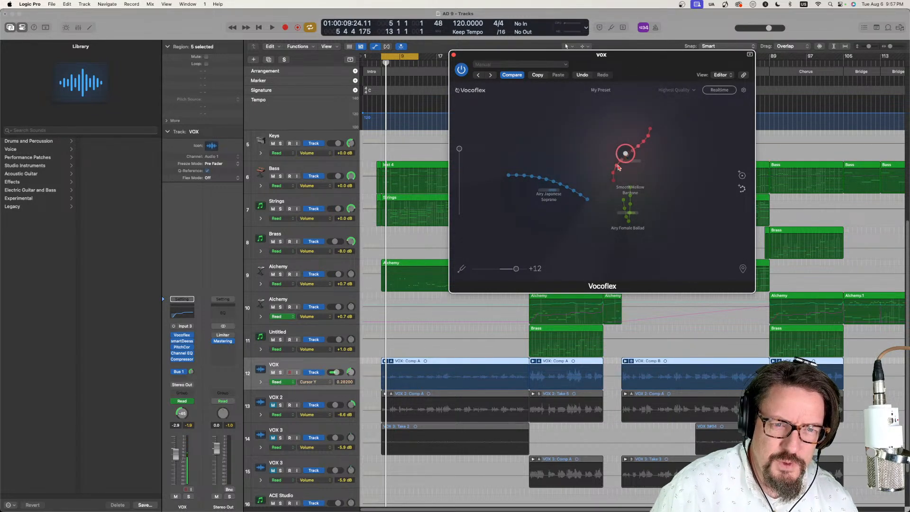
click(600, 156)
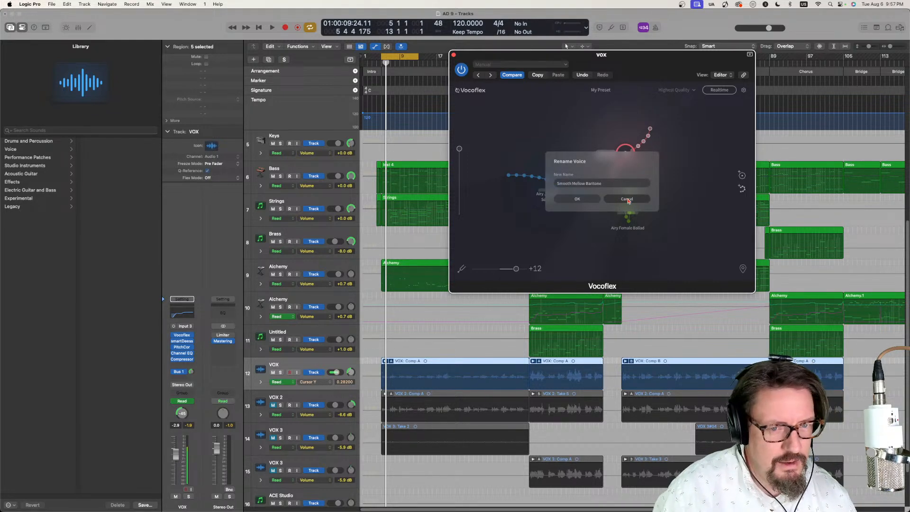
click(625, 199)
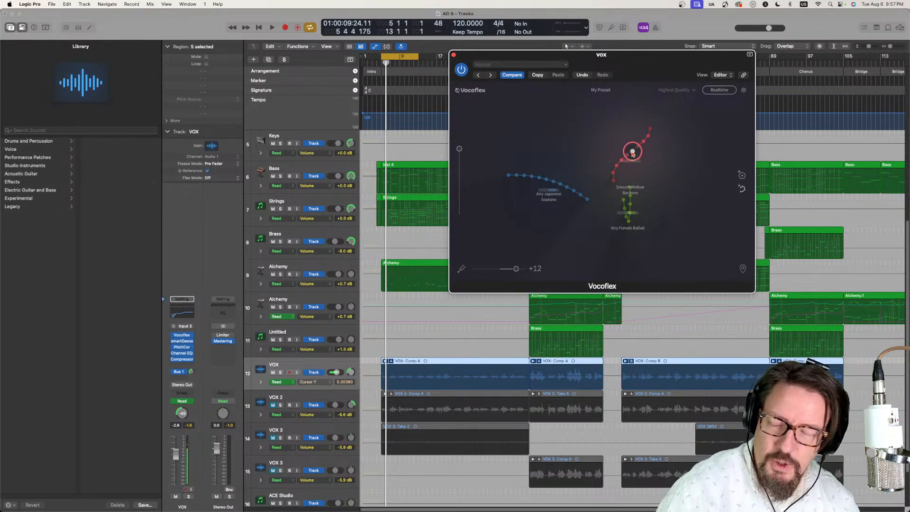
- Audition the Airy Female Ballad voice by moving the blend circle from the baritone samples onto it during playback
key(space)
mouse_move(627, 156)
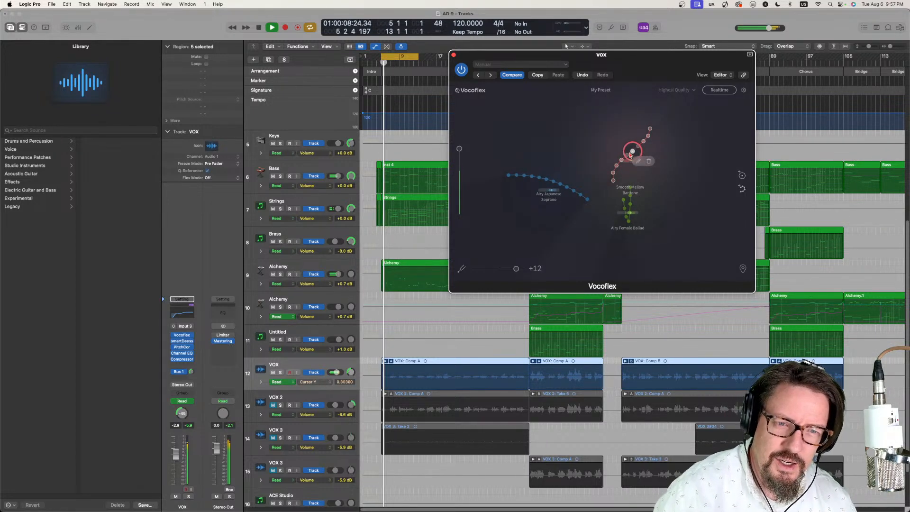
drag(627, 156, 628, 226)
key(space)
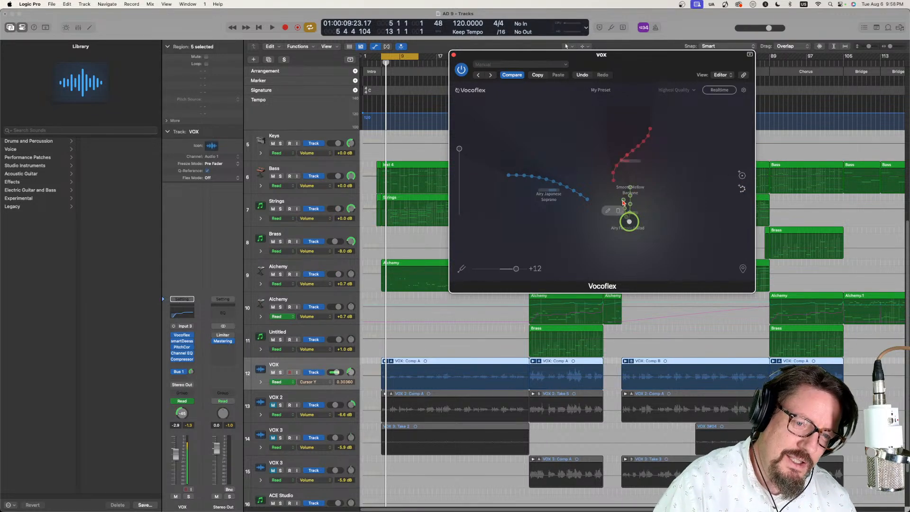
- Reposition the Vocoflex window slightly lower and move the blend circle between the soprano and baritone voices, ending above the baritone samples
click(607, 211)
drag(592, 197, 577, 163)
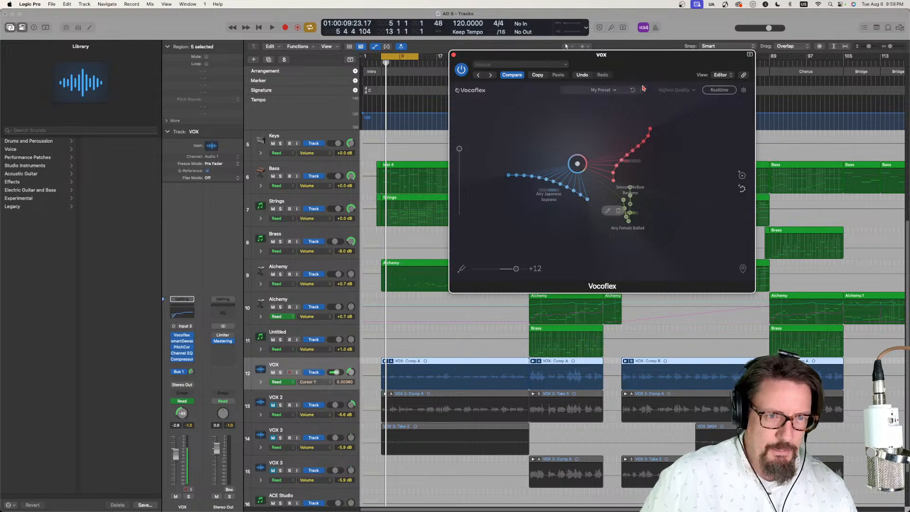
drag(631, 61, 625, 68)
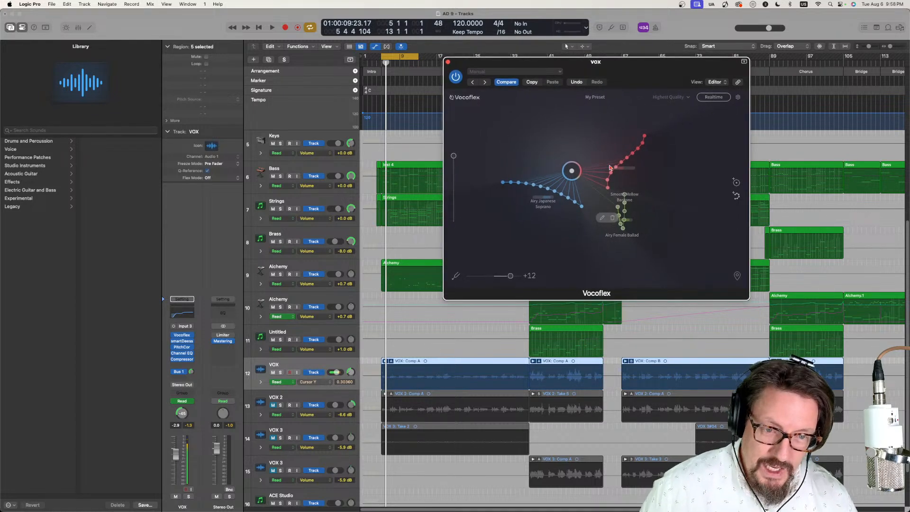
drag(572, 173, 567, 135)
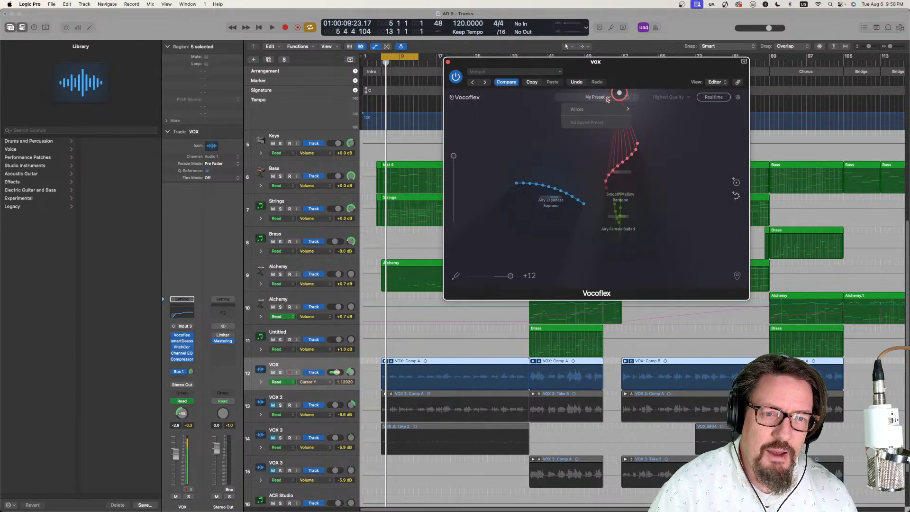
- Review the waypoint and pitch shortcuts in Vocoflex's settings, including the keyboard assignment for Go to the Next Waypoint, without assigning a key
click(737, 98)
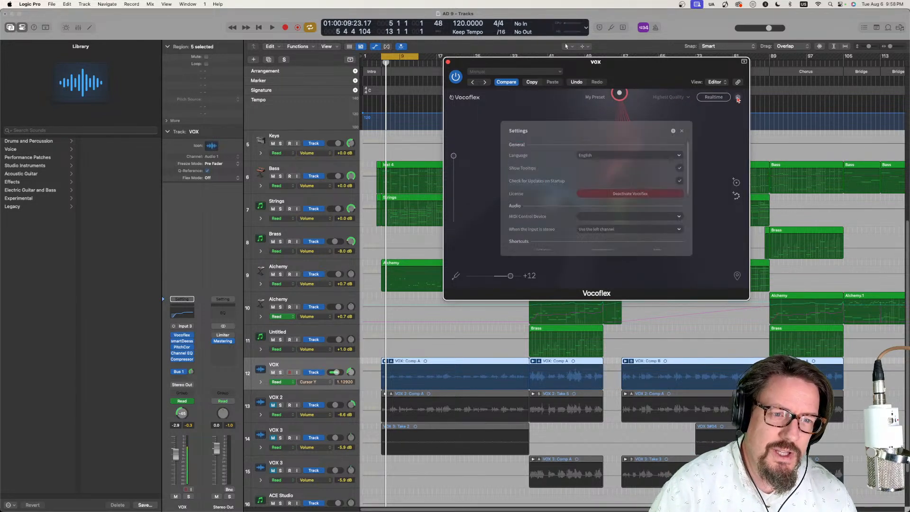
drag(688, 155, 685, 201)
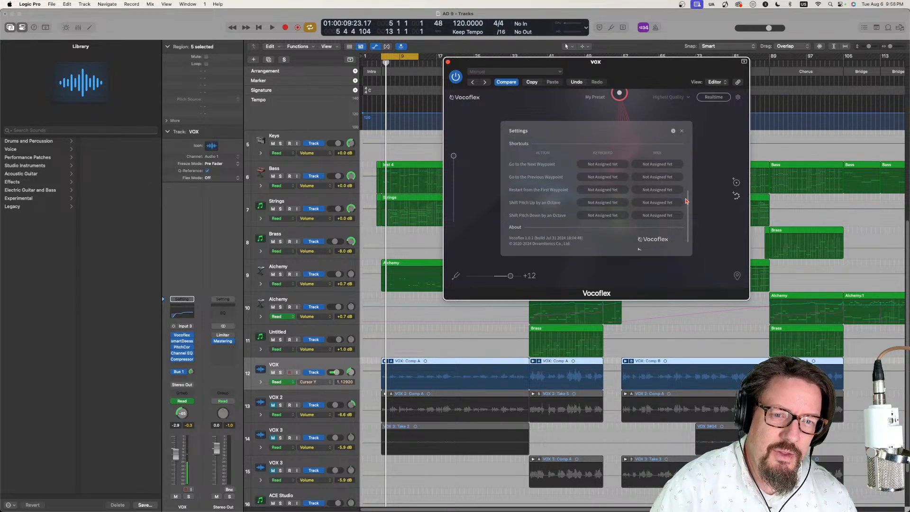
click(592, 165)
click(619, 210)
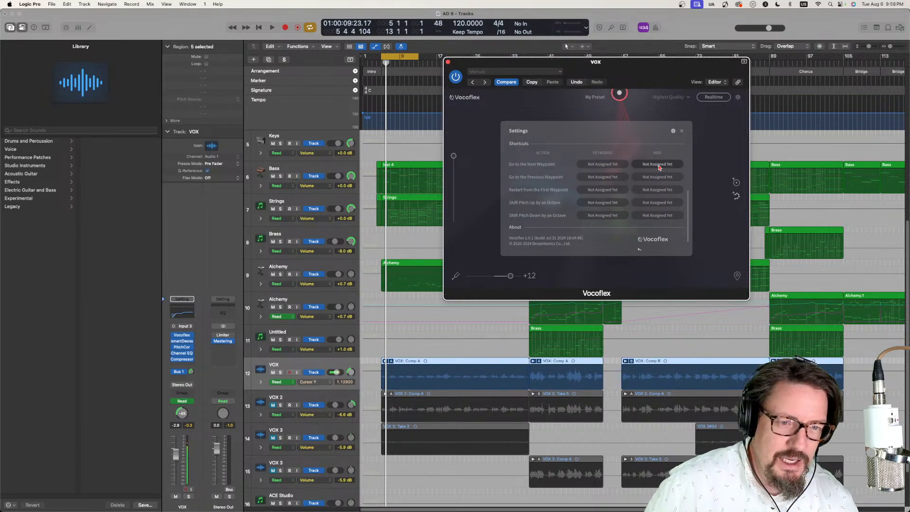
click(682, 133)
- Add a first waypoint above the Airy Japanese Soprano samples, check its key shortcut, and move the waypoint further left on the voice map
drag(619, 93, 556, 163)
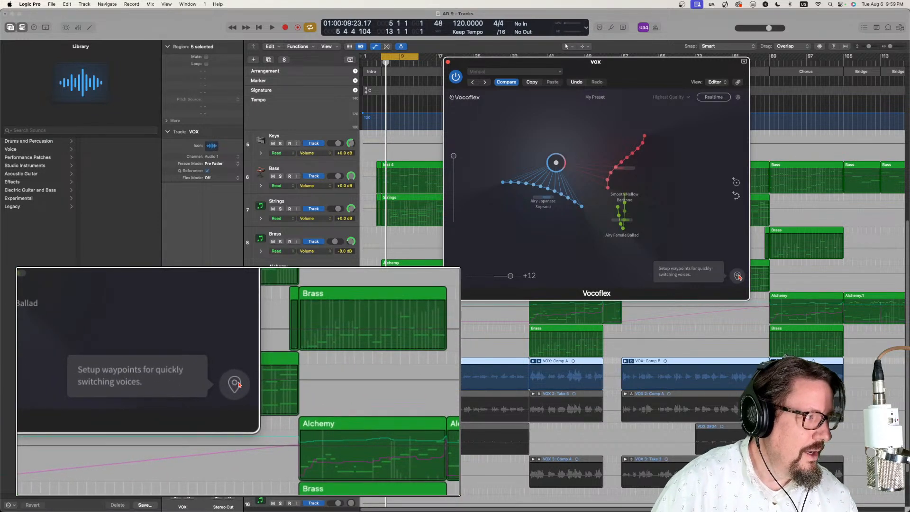
click(737, 276)
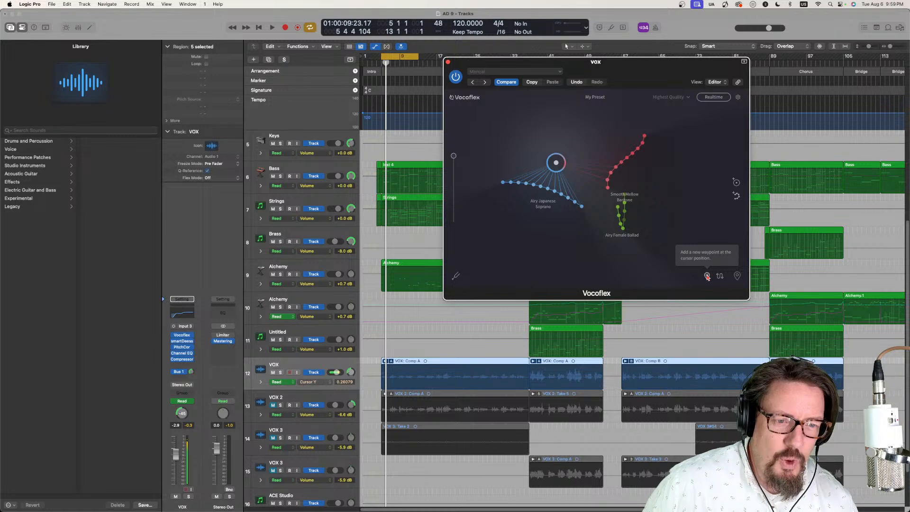
click(706, 276)
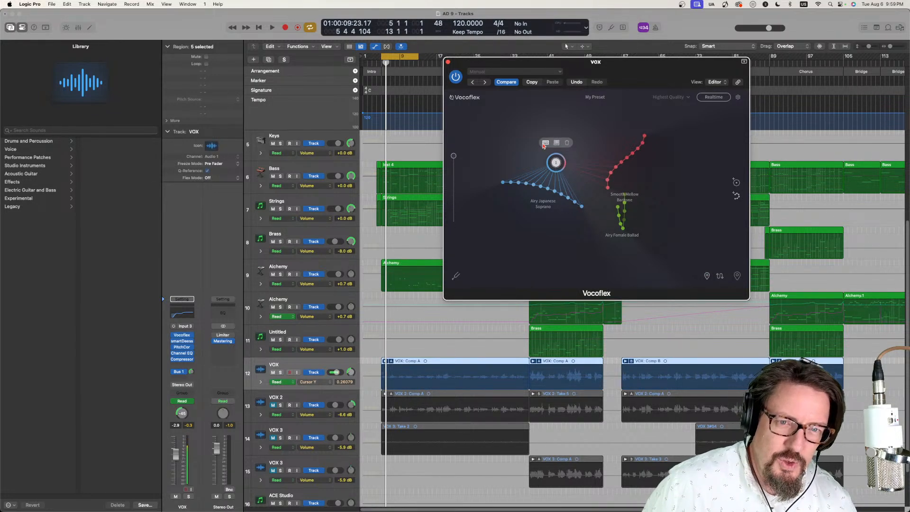
click(546, 143)
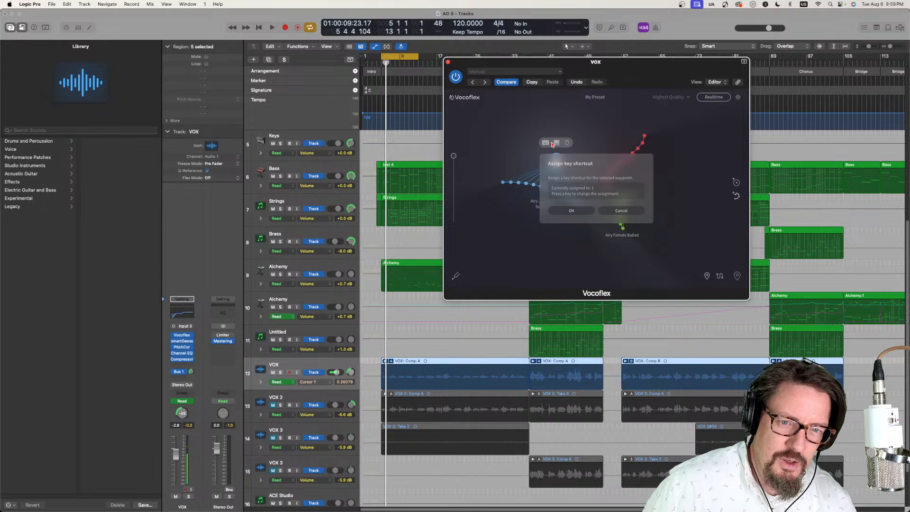
click(612, 207)
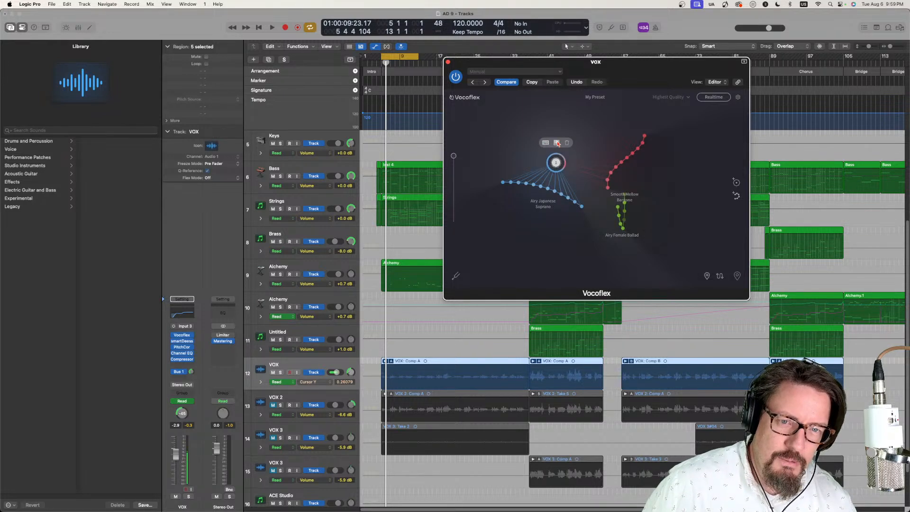
drag(558, 167, 528, 159)
- Add a second waypoint right of the baritone samples and a third below the Airy Female Ballad, and switch to waypoint 1
drag(608, 147, 652, 171)
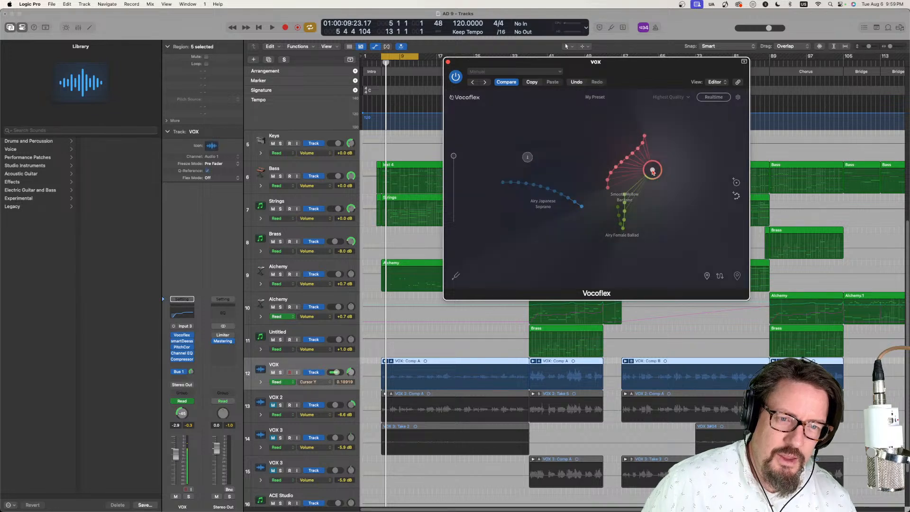
click(706, 277)
drag(657, 176, 665, 170)
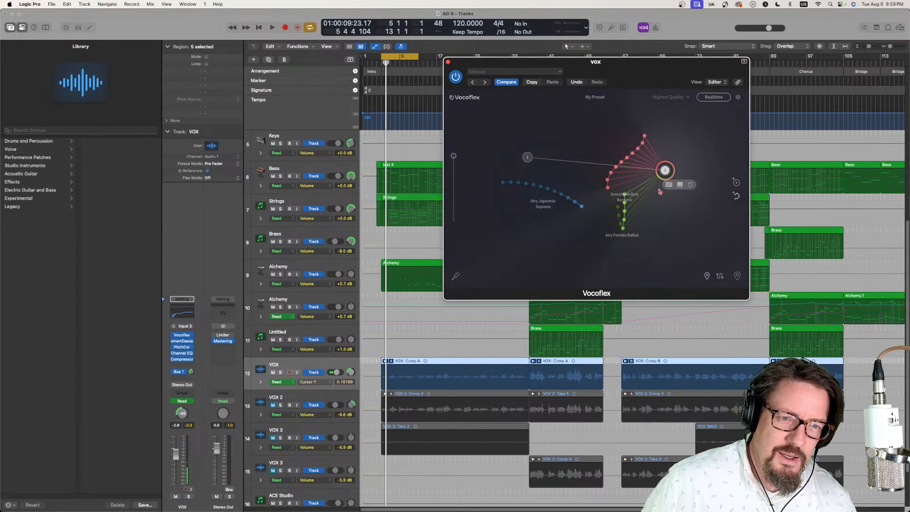
click(590, 250)
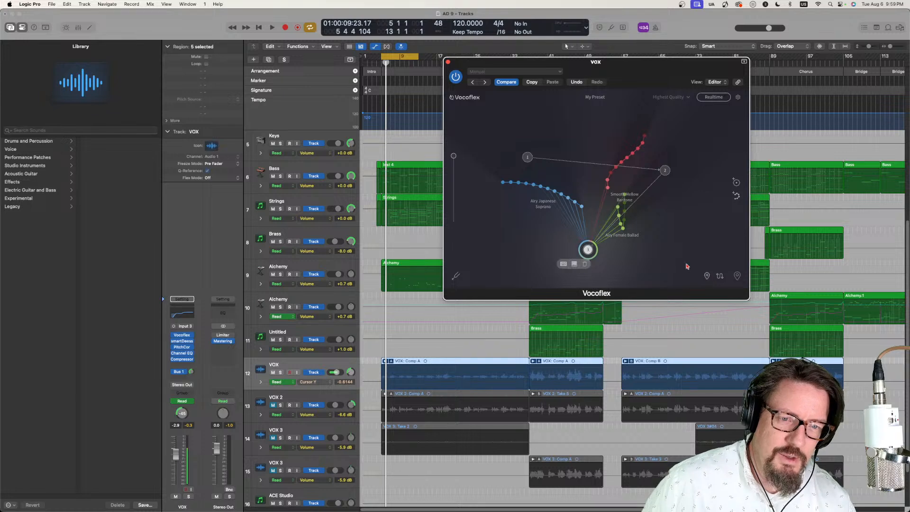
click(528, 157)
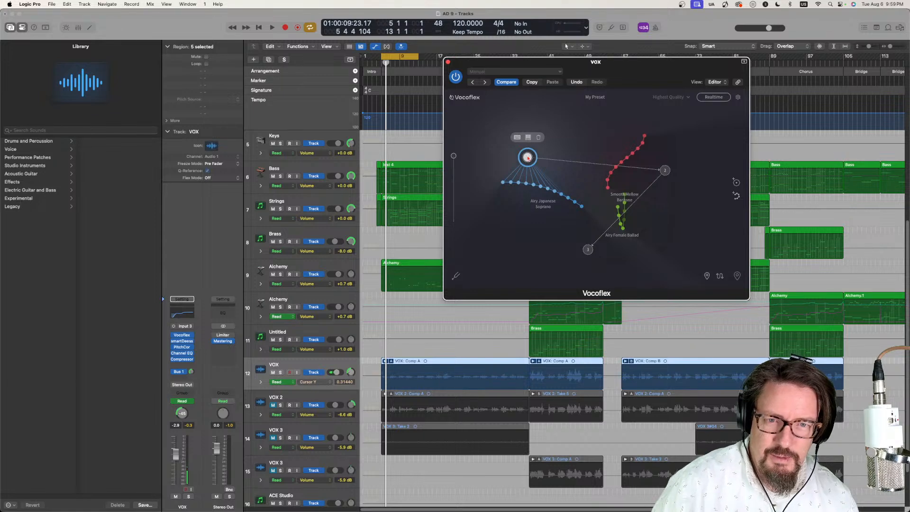
- Check the key shortcuts assigned to waypoints 1 and 2 without changing either assignment
click(517, 138)
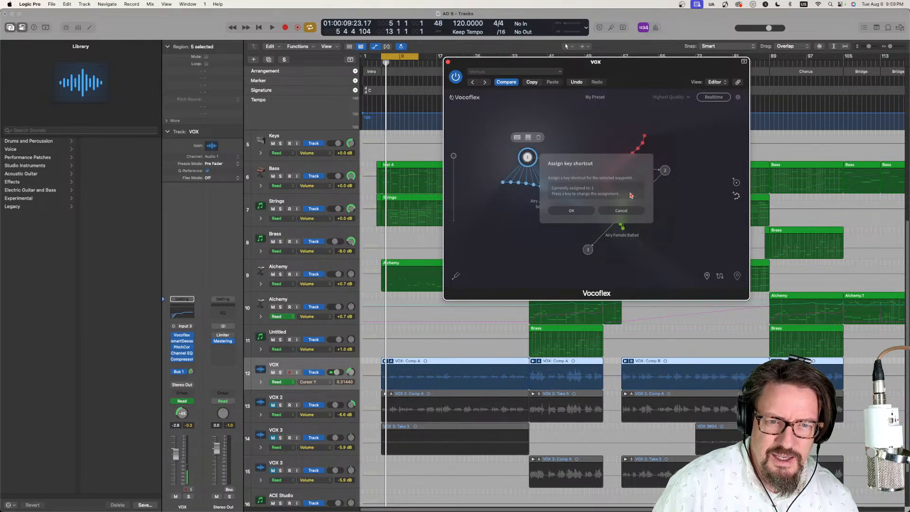
click(630, 211)
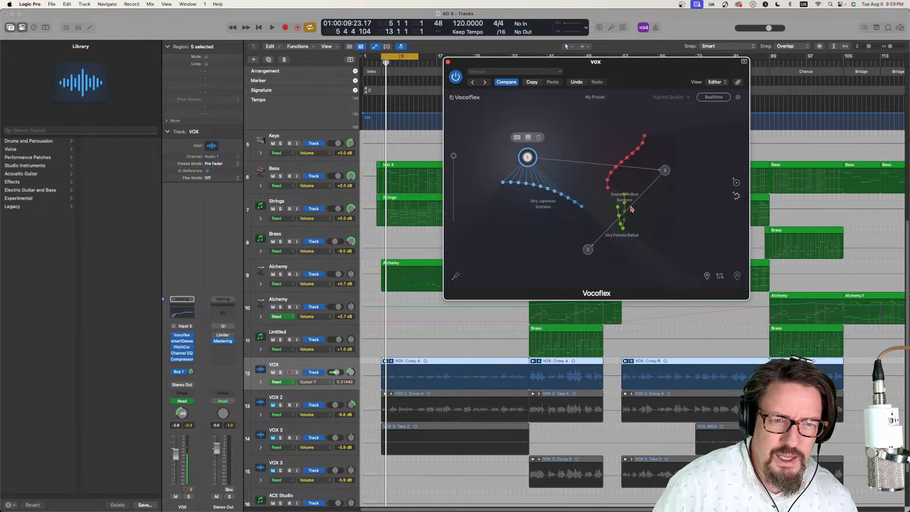
click(666, 172)
click(669, 186)
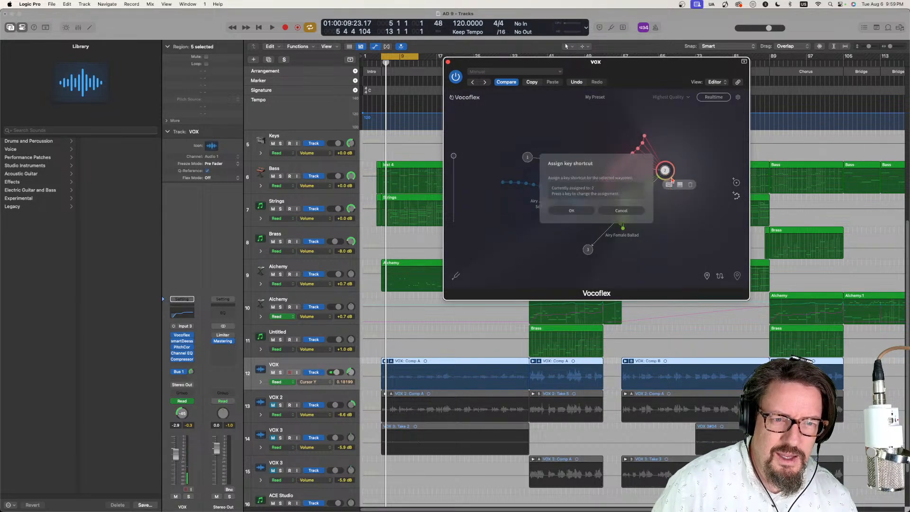
click(635, 212)
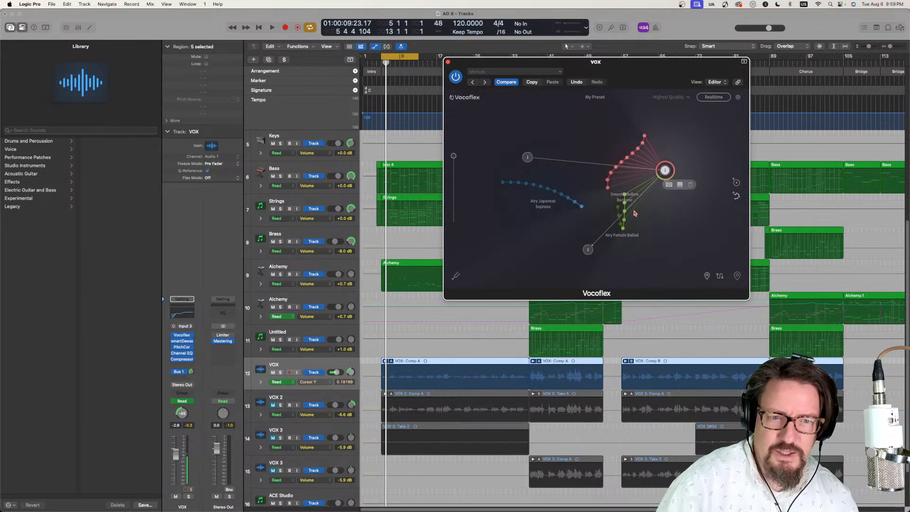
- Switch through waypoints 1, 2 and 3 in order using their shortcuts, and move the Vocoflex window slightly up and left
key(1)
key(2)
key(3)
drag(636, 69, 614, 64)
- Play the song while rapidly alternating among waypoints 1, 2 and 3, ending on waypoint 3, and stop playback
key(space)
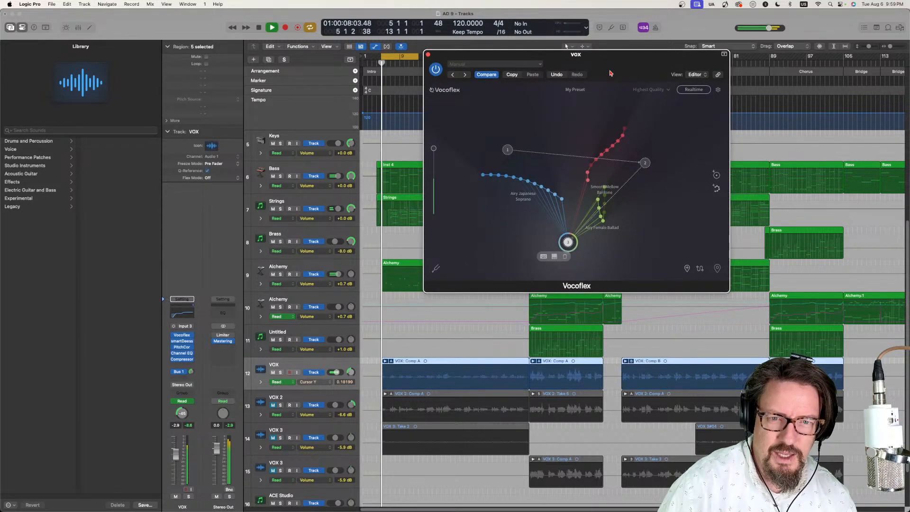
key(1)
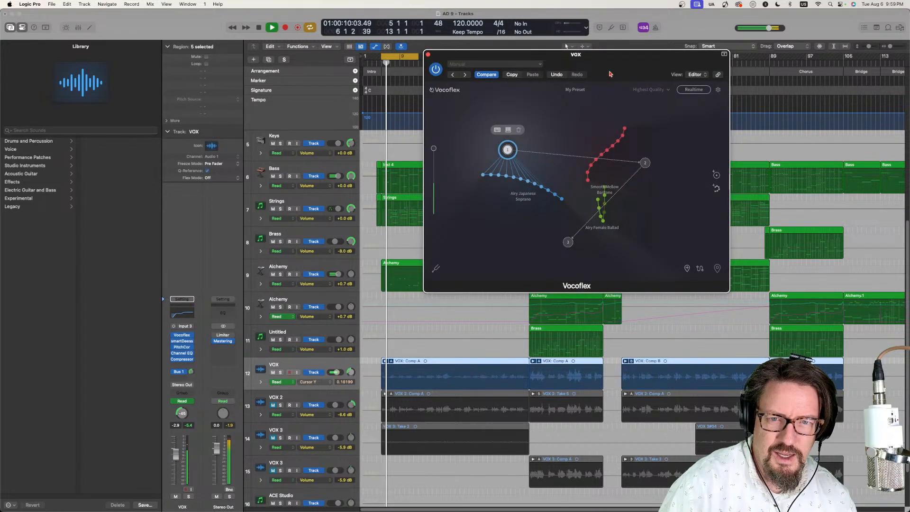
key(2)
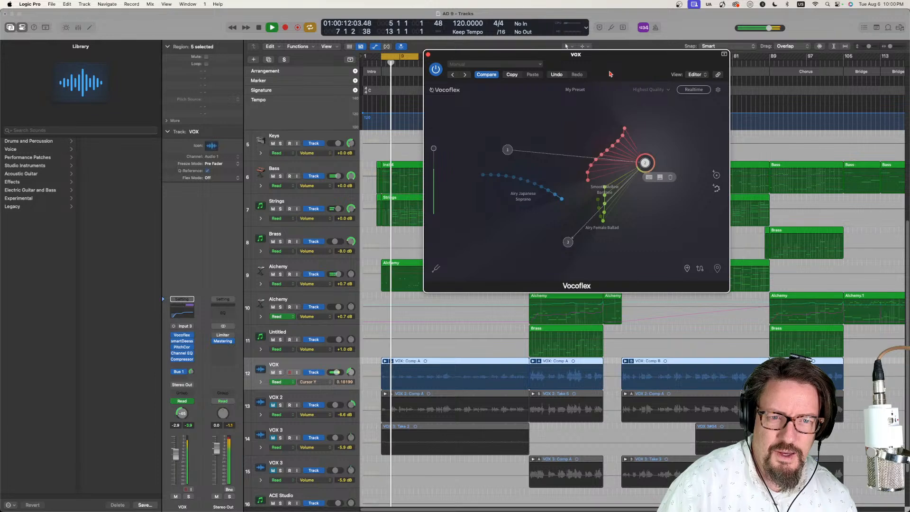
key(3)
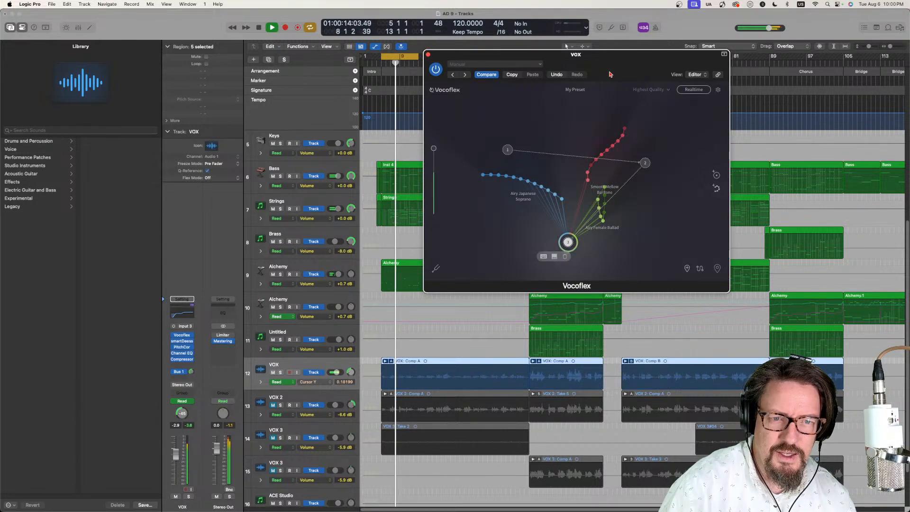
key(1)
key(3)
key(2)
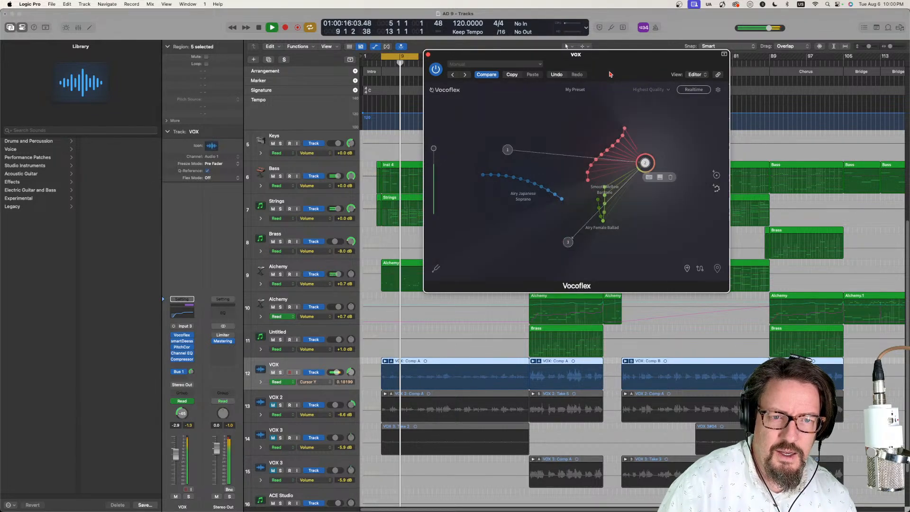
key(1)
key(3)
key(2)
key(1)
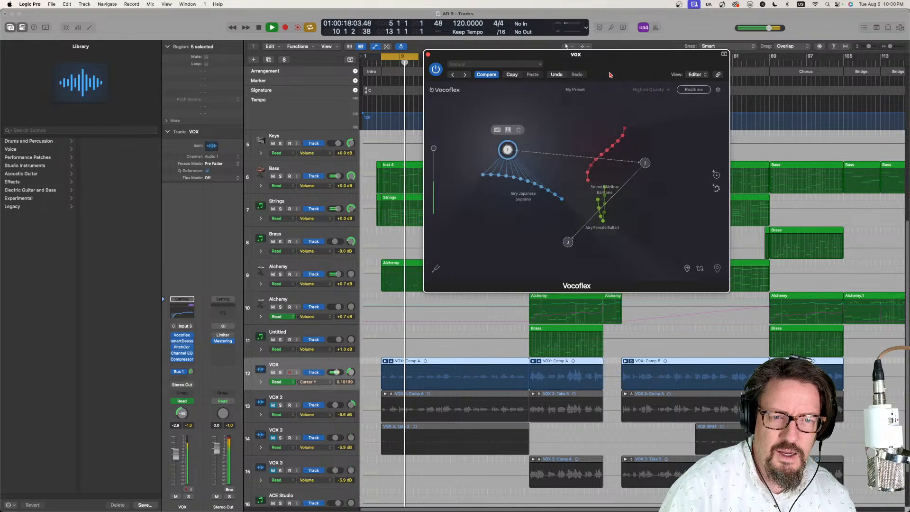
key(3)
key(1)
key(3)
key(1)
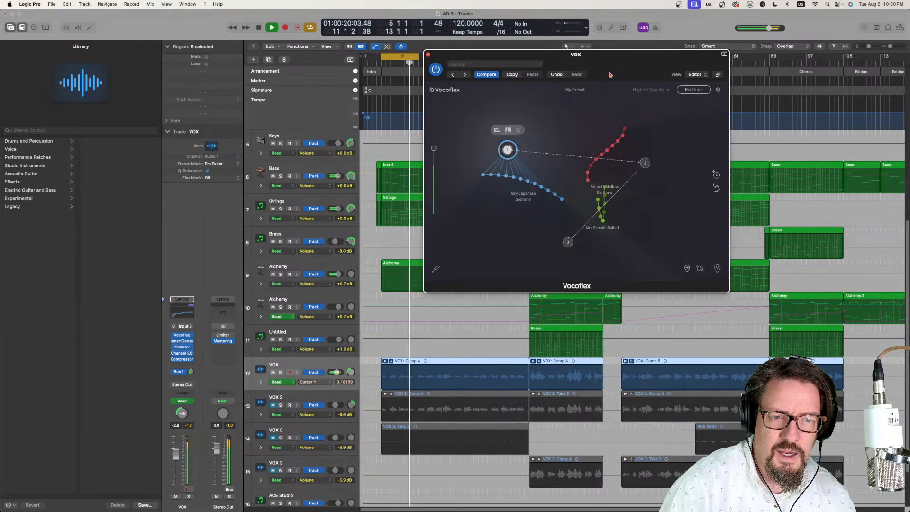
key(3)
key(1)
key(2)
key(3)
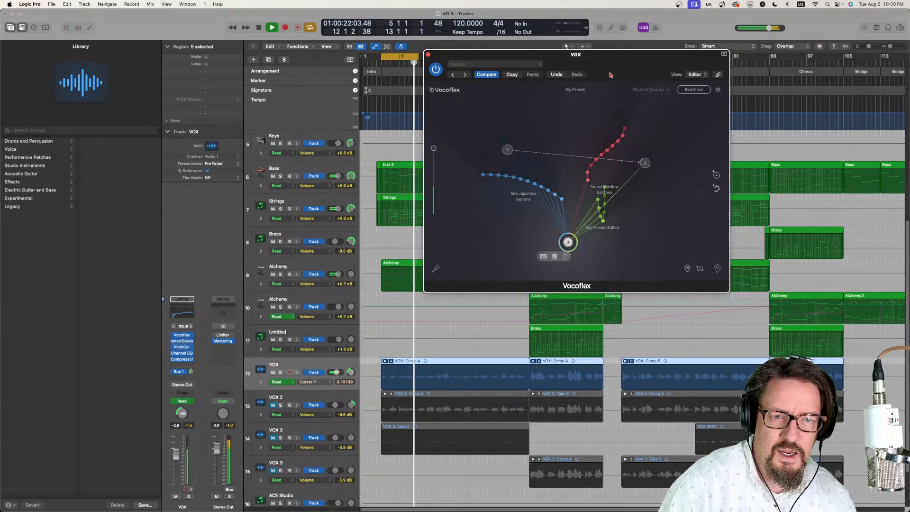
key(space)
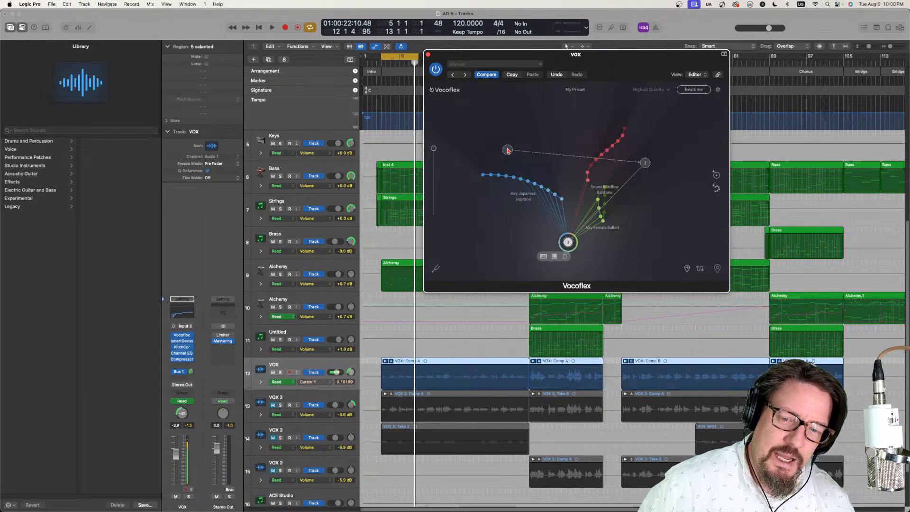
- Reorder the waypoint path so it runs from right of the baritone, to above the soprano, to below the Airy Female Ballad
drag(575, 62, 514, 77)
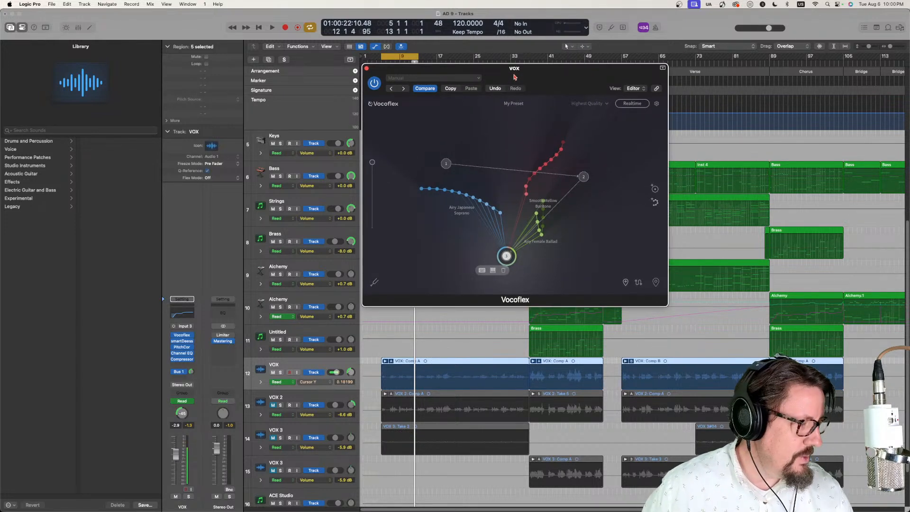
click(638, 284)
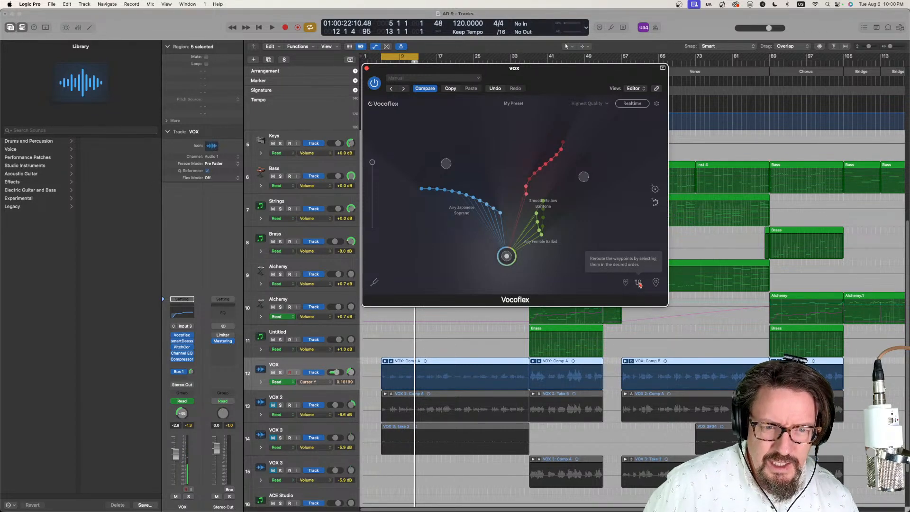
click(583, 177)
click(448, 164)
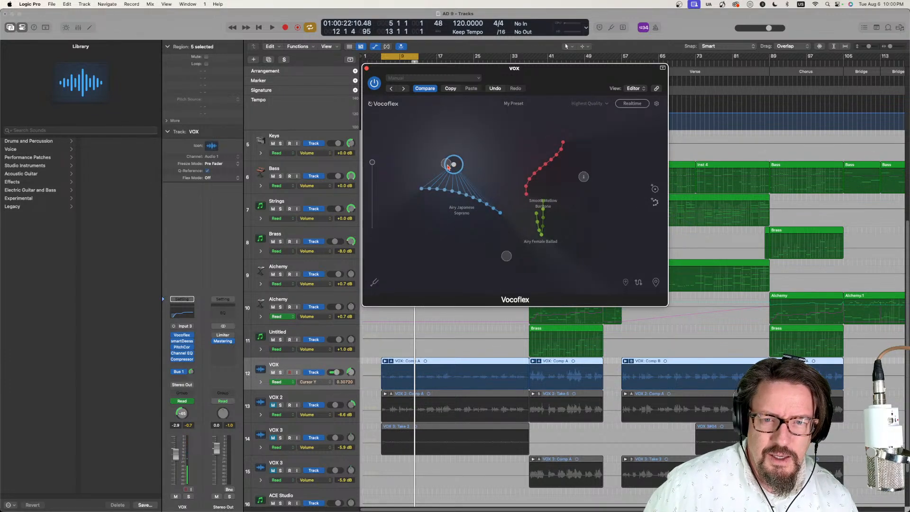
click(447, 165)
click(507, 255)
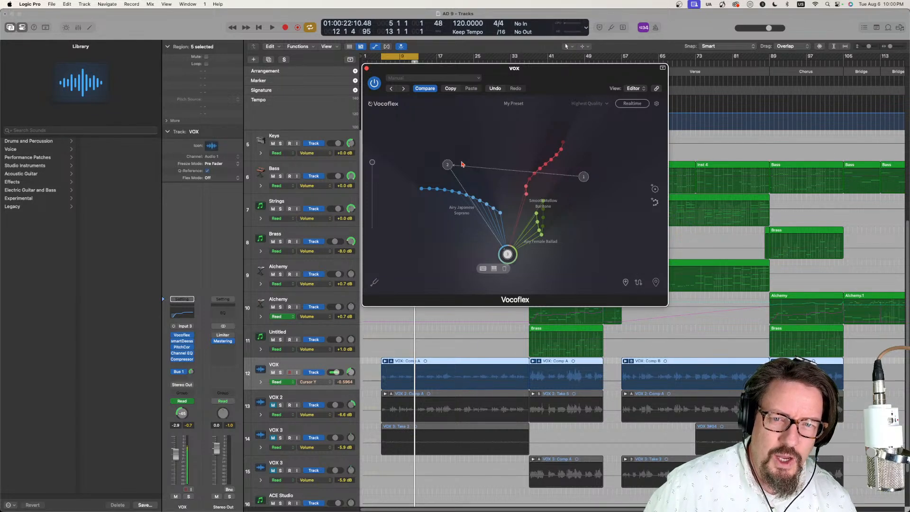
- Try the blend circle at free positions right of the Airy Female Ballad and between the soprano and baritone voices
click(575, 254)
click(594, 225)
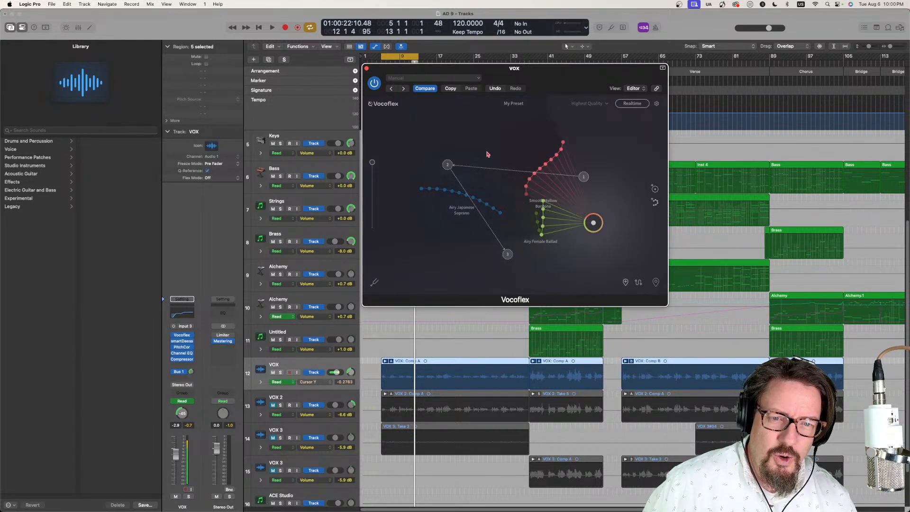
click(478, 137)
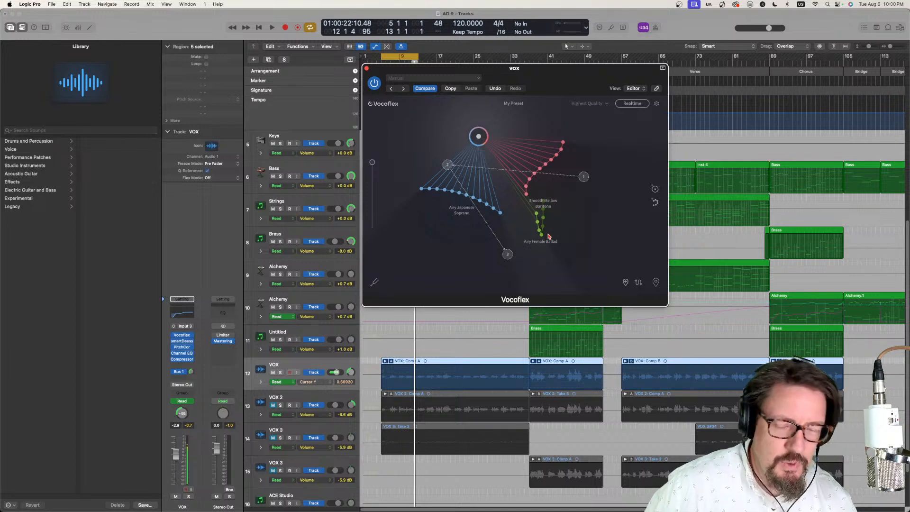
- Move waypoint 1 to the upper left of the baritone samples and place the blend circle to the right of them
drag(583, 152, 536, 138)
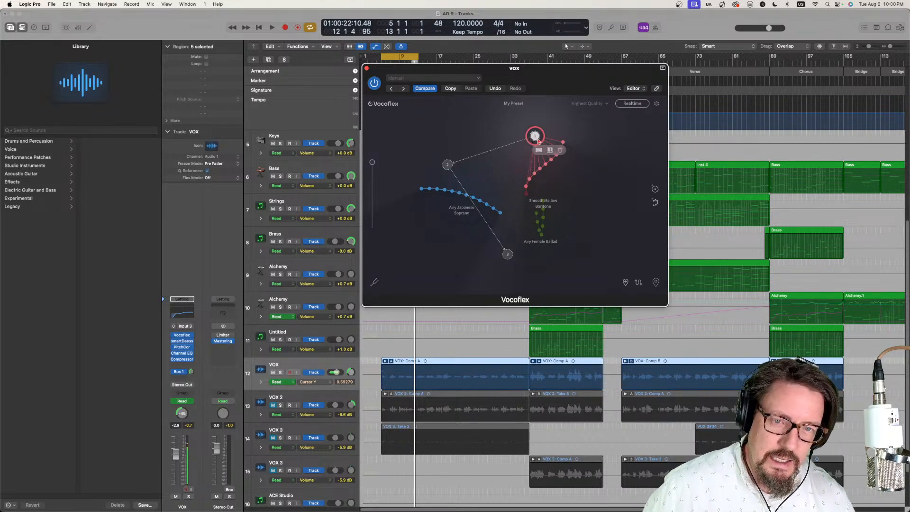
mouse_move(538, 140)
mouse_down()
mouse_move(521, 138)
mouse_move(536, 140)
mouse_up()
click(588, 176)
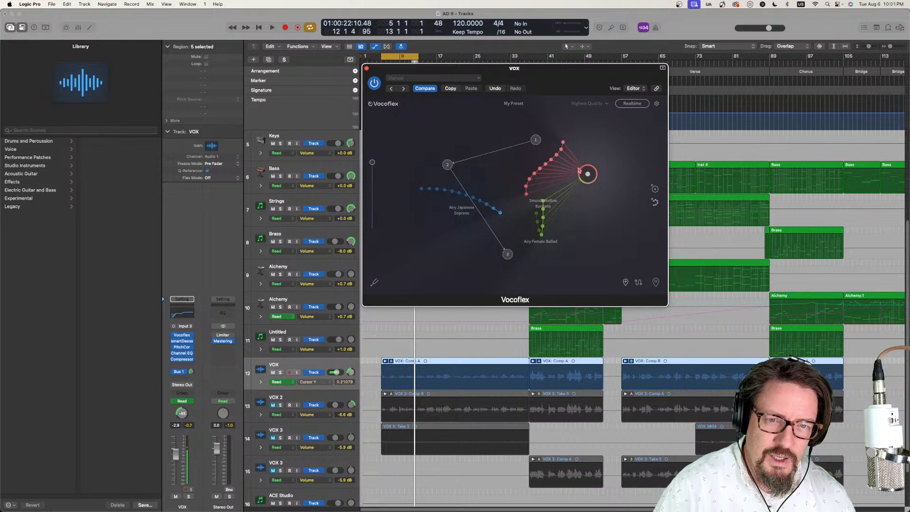
mouse_move(578, 170)
mouse_down()
mouse_move(575, 138)
mouse_move(453, 142)
mouse_move(425, 229)
mouse_move(636, 204)
mouse_move(459, 186)
mouse_move(518, 138)
mouse_move(425, 199)
mouse_move(607, 217)
mouse_move(461, 146)
mouse_move(436, 159)
mouse_move(589, 173)
mouse_up()
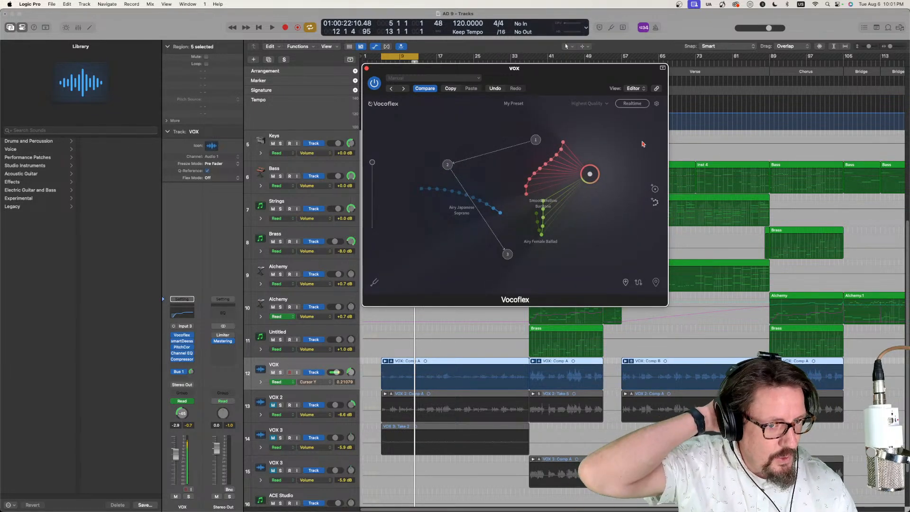
- Start generating a new voice timbre from scratch and cycle random hues until reaching purple #623AA6
click(654, 189)
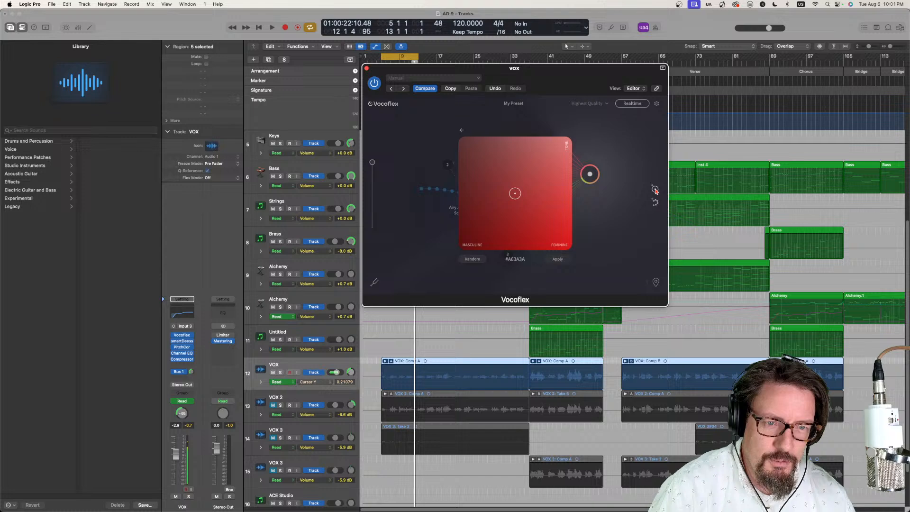
click(471, 260)
click(471, 260)
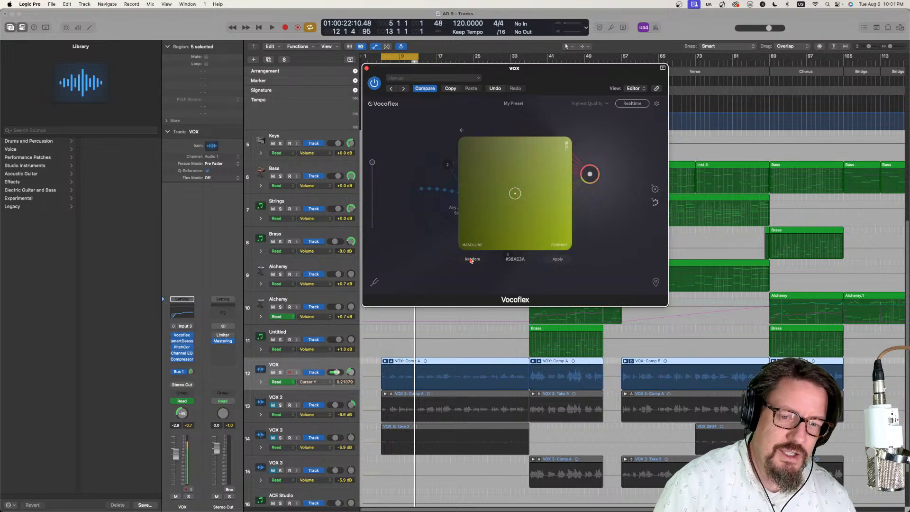
click(470, 260)
click(471, 260)
click(471, 260)
click(470, 261)
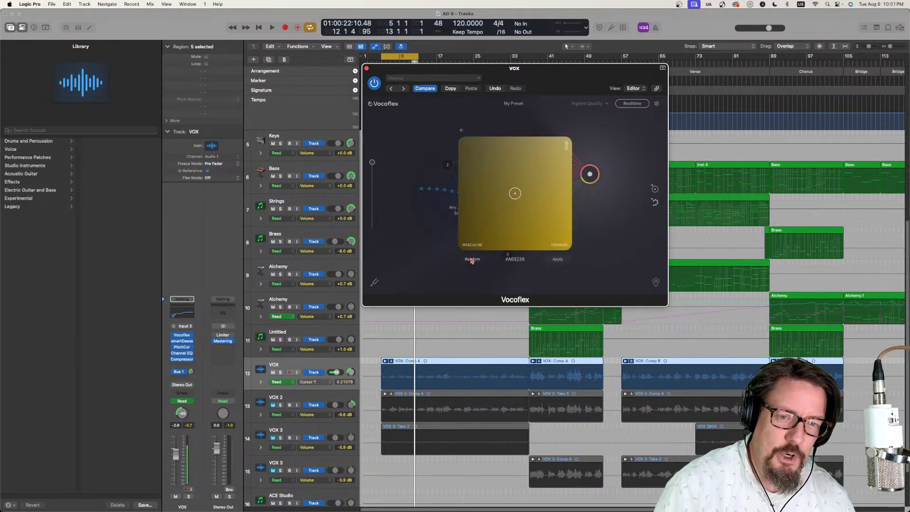
click(471, 261)
click(471, 261)
click(471, 261)
click(472, 260)
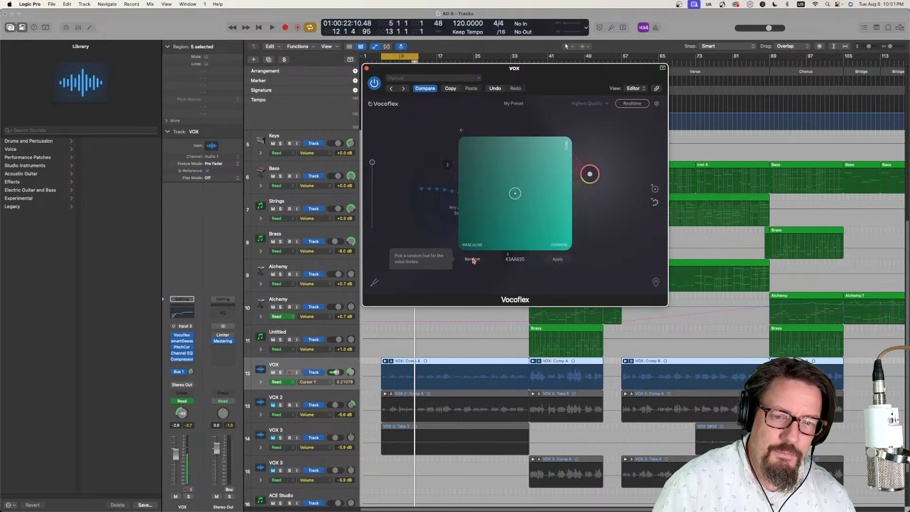
click(471, 260)
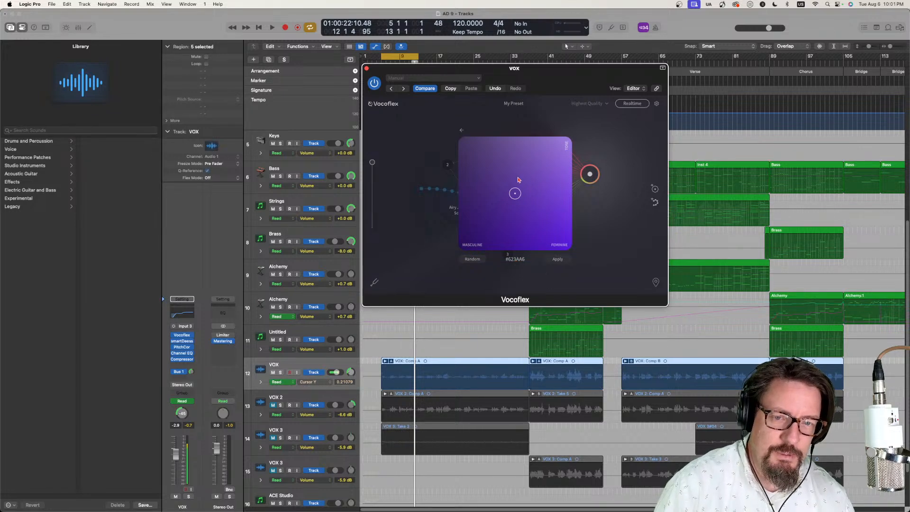
- Shift the timbre point toward the feminine side, ending near the lower edge at #7534E6, with the song playing
mouse_move(515, 193)
mouse_down()
mouse_move(535, 142)
mouse_move(517, 199)
mouse_move(503, 171)
mouse_move(506, 190)
mouse_move(532, 192)
mouse_move(534, 245)
mouse_move(504, 186)
mouse_move(558, 200)
mouse_move(514, 228)
mouse_move(517, 195)
mouse_move(465, 160)
mouse_move(473, 224)
mouse_move(463, 245)
mouse_move(463, 207)
mouse_move(459, 216)
mouse_move(487, 209)
mouse_move(569, 248)
mouse_move(567, 140)
mouse_move(469, 128)
mouse_move(485, 143)
mouse_move(553, 159)
mouse_move(505, 188)
mouse_up()
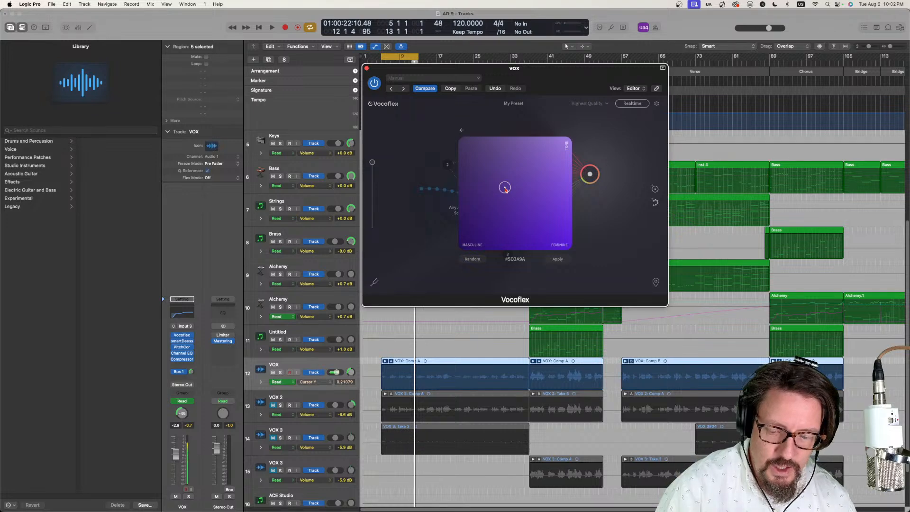
drag(504, 188, 572, 151)
key(space)
drag(572, 157, 574, 226)
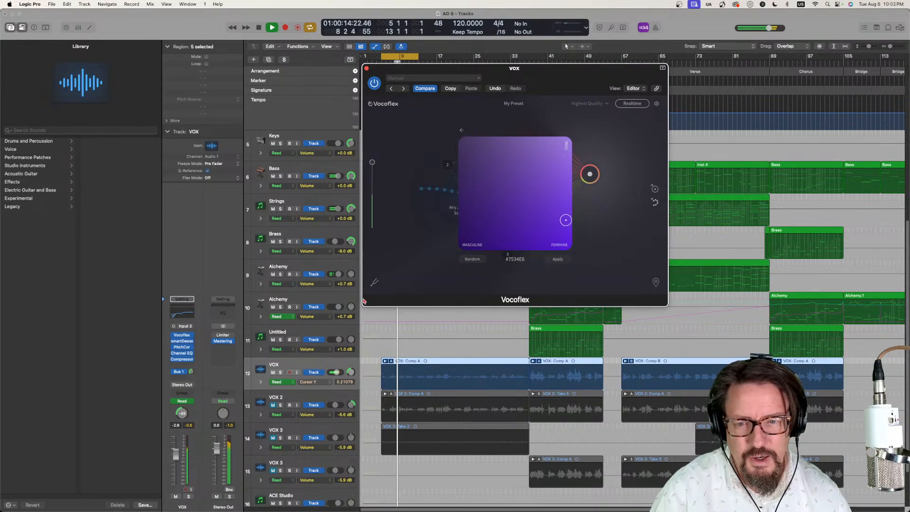
- Audition more random timbre hues during playback, ending on magenta-purple #C134E6
click(472, 259)
click(472, 259)
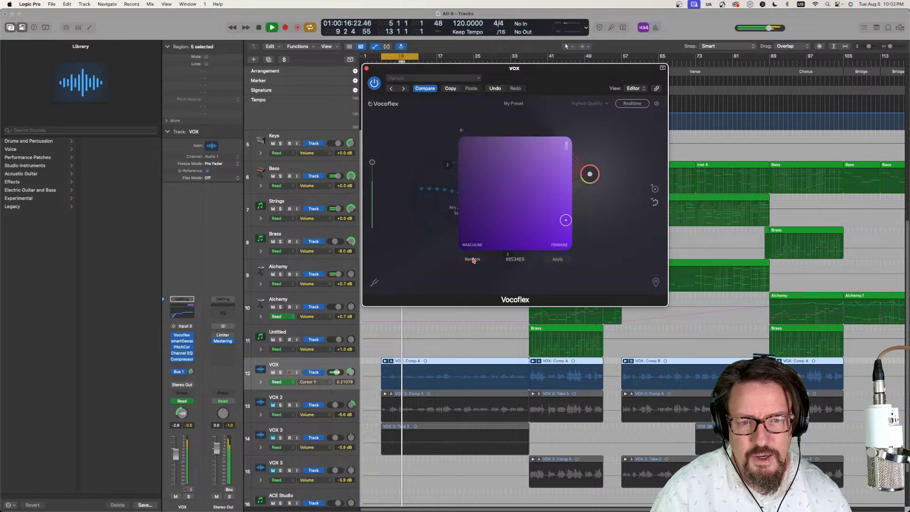
click(473, 259)
click(472, 259)
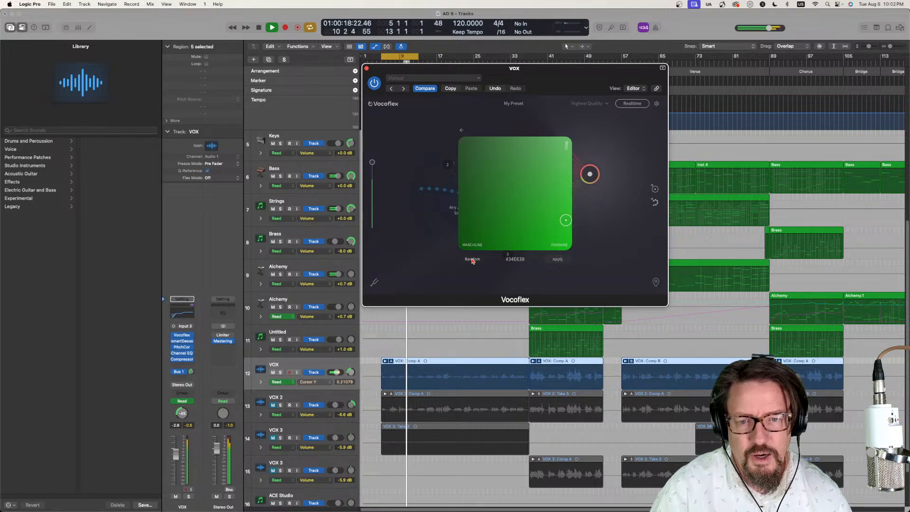
click(472, 261)
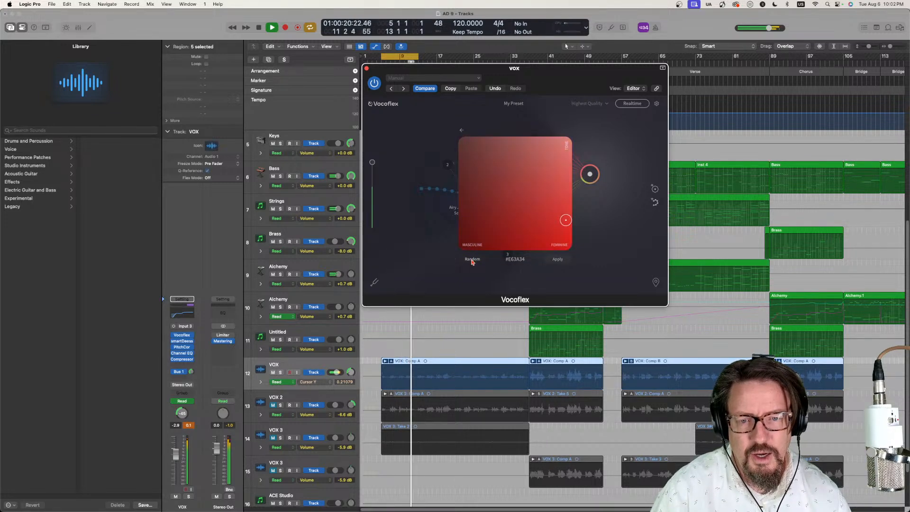
click(472, 260)
click(472, 260)
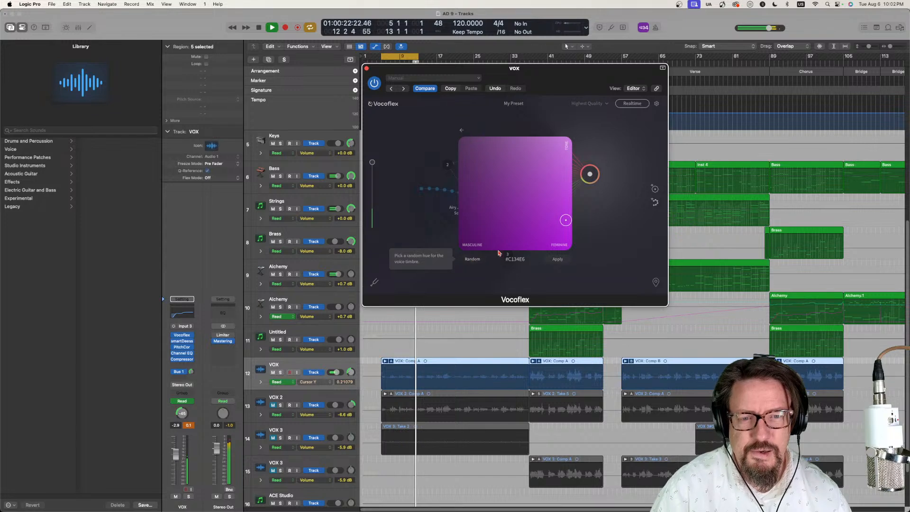
- Try the timbre point near the bottom centre, leave the generator without applying, and place the blend circle upper right of the baritone samples
drag(565, 221, 511, 246)
click(608, 140)
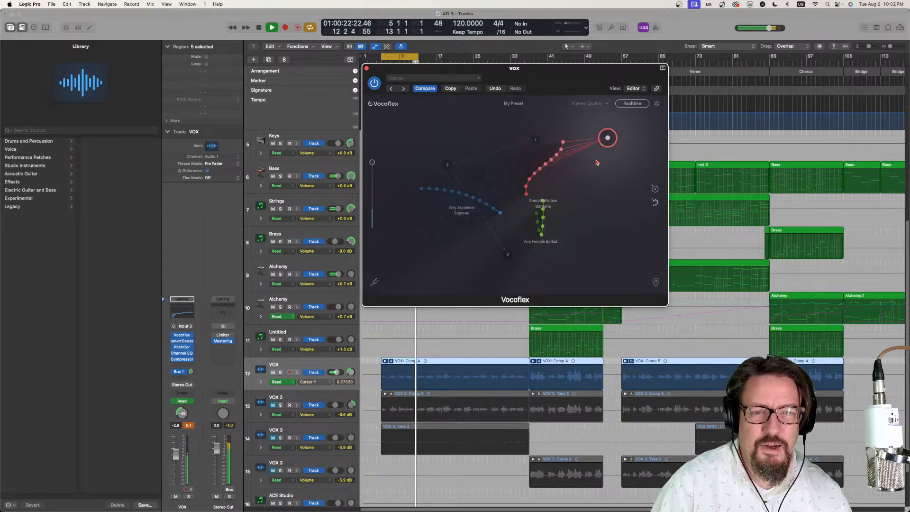
key(space)
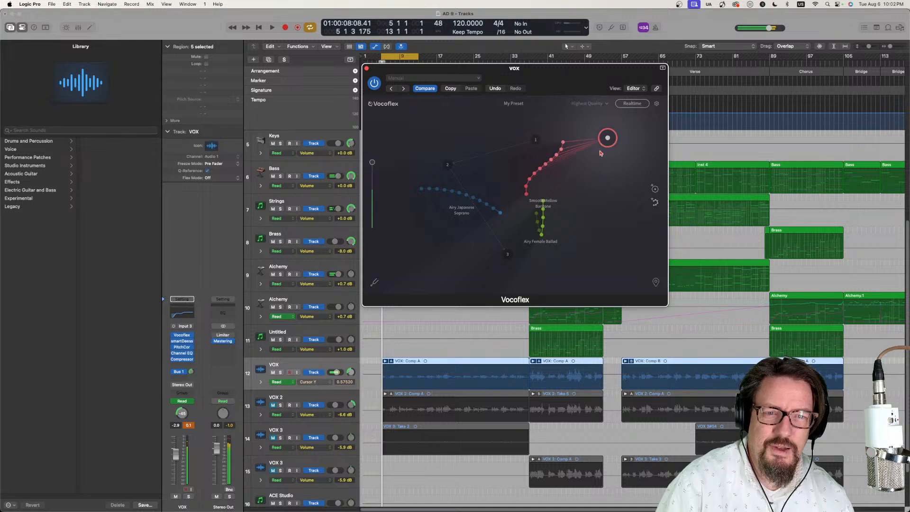
- Reopen the new-timbre generator, leave it without applying, and place the blend circle above the gap between the soprano and baritone samples
drag(607, 138, 620, 190)
click(654, 189)
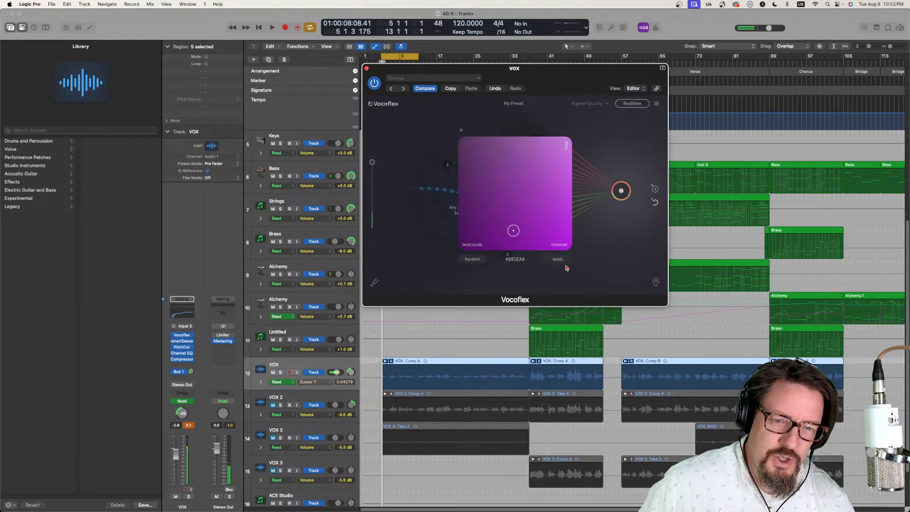
click(602, 149)
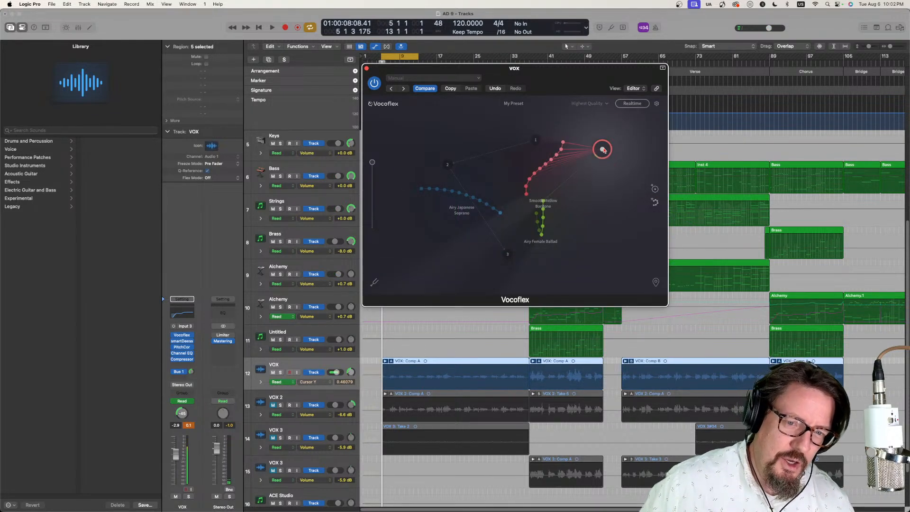
drag(602, 149, 506, 150)
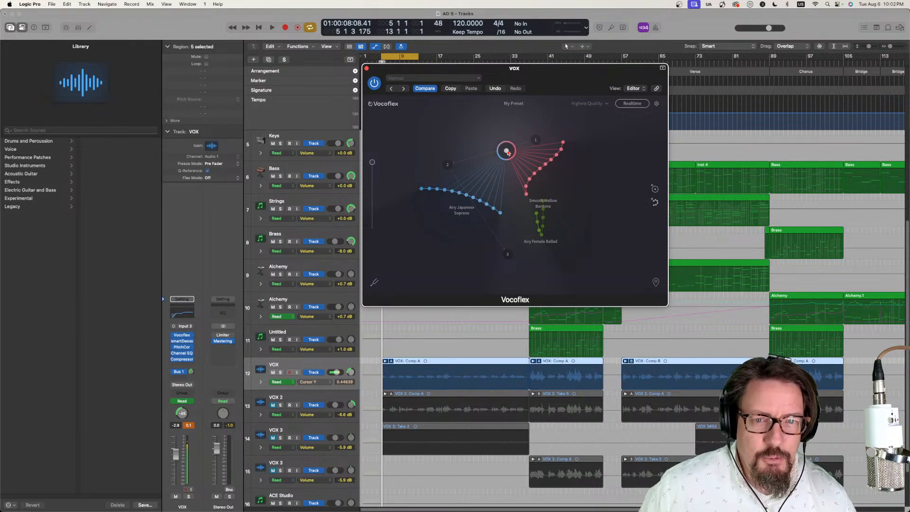
drag(507, 152, 482, 133)
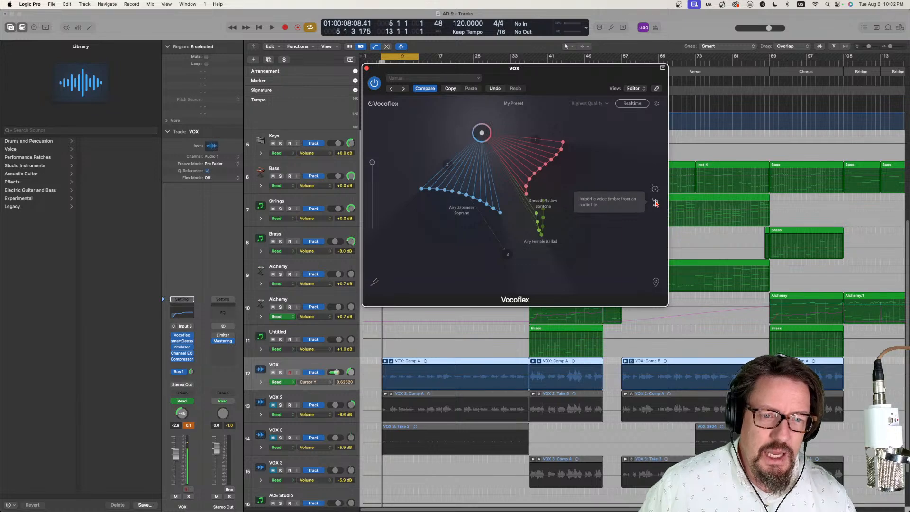
- Show the audio file import for adding a voice timbre, cancel it, and shift the Vocoflex window slightly lower
click(655, 204)
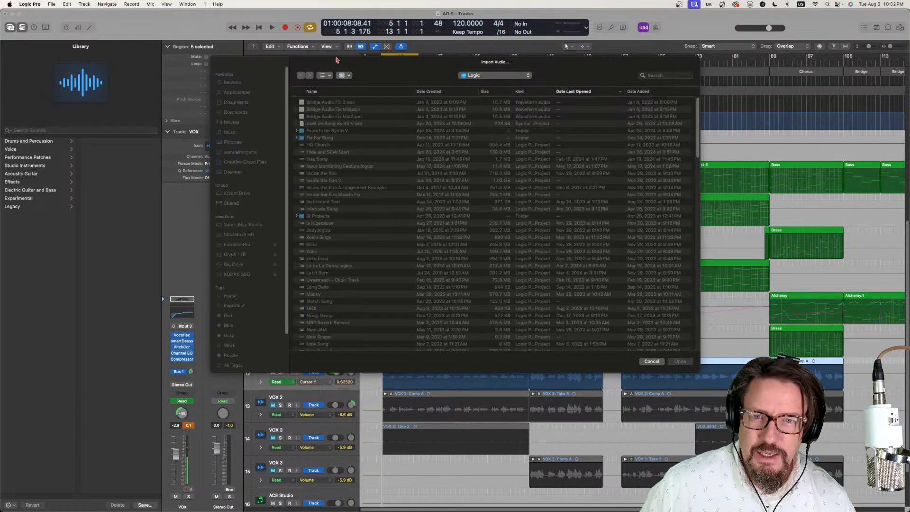
click(651, 362)
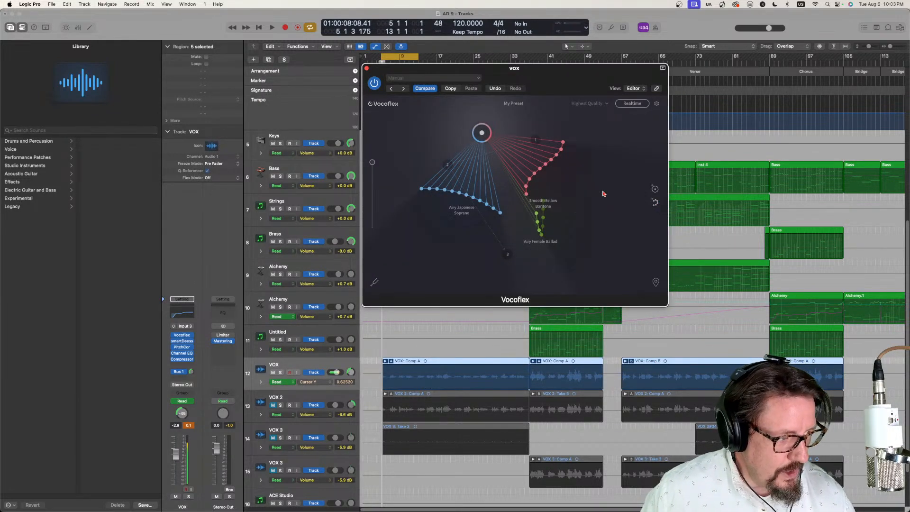
drag(516, 76, 521, 86)
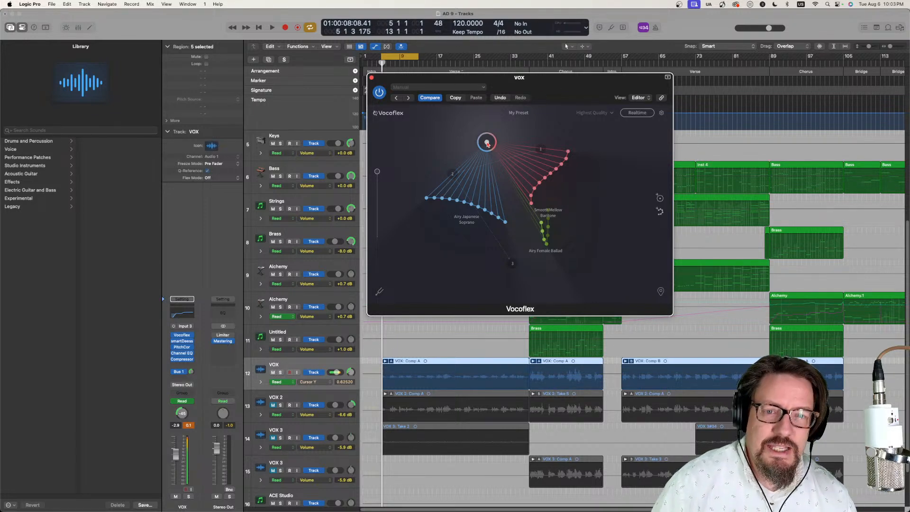
- Lower the blend circle in stages to the lower end of the soprano samples and hide the track automation
drag(486, 143, 494, 182)
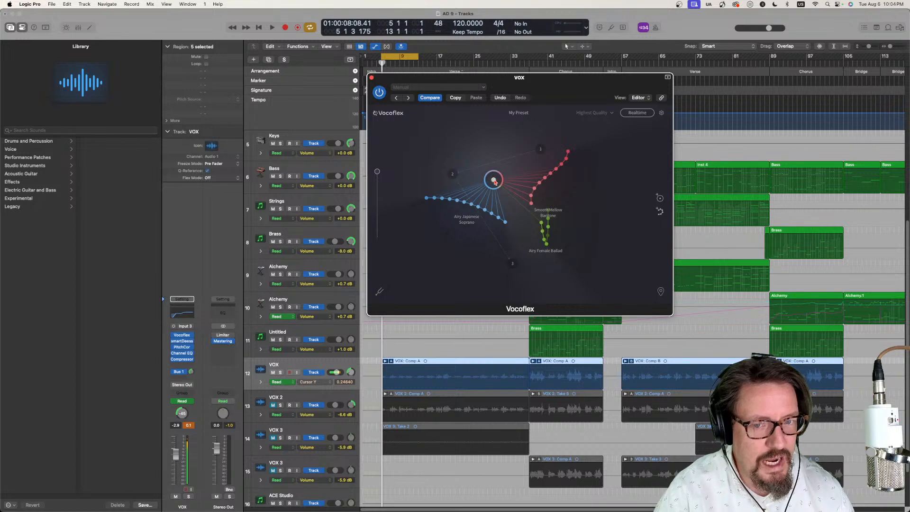
drag(494, 180, 497, 181)
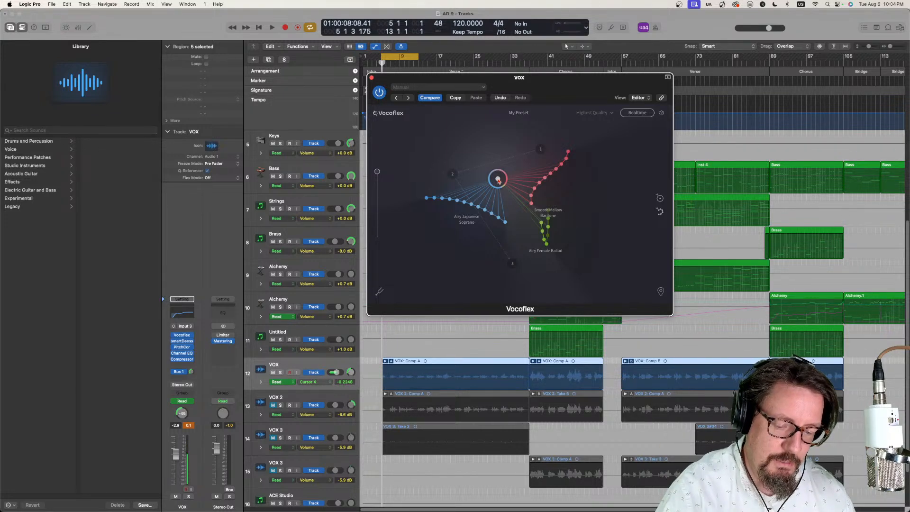
drag(498, 180, 498, 179)
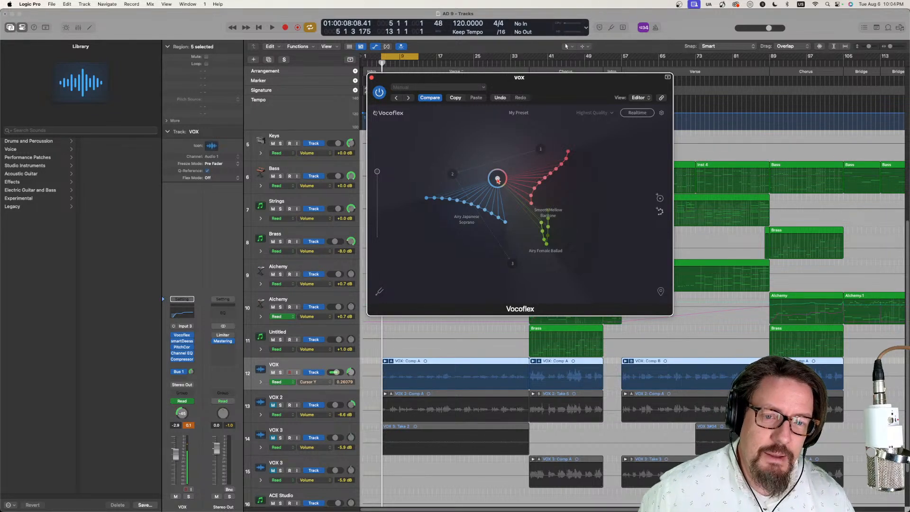
drag(497, 179, 497, 200)
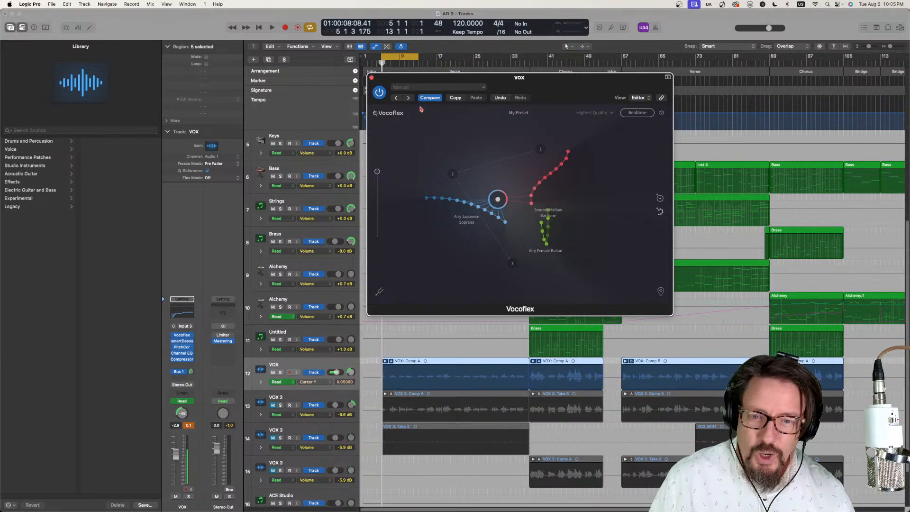
key(a)
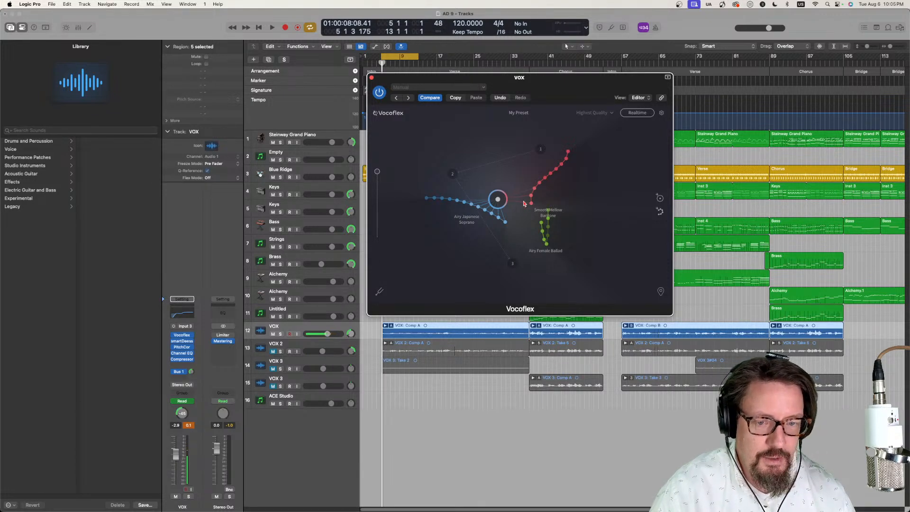
drag(498, 199, 505, 206)
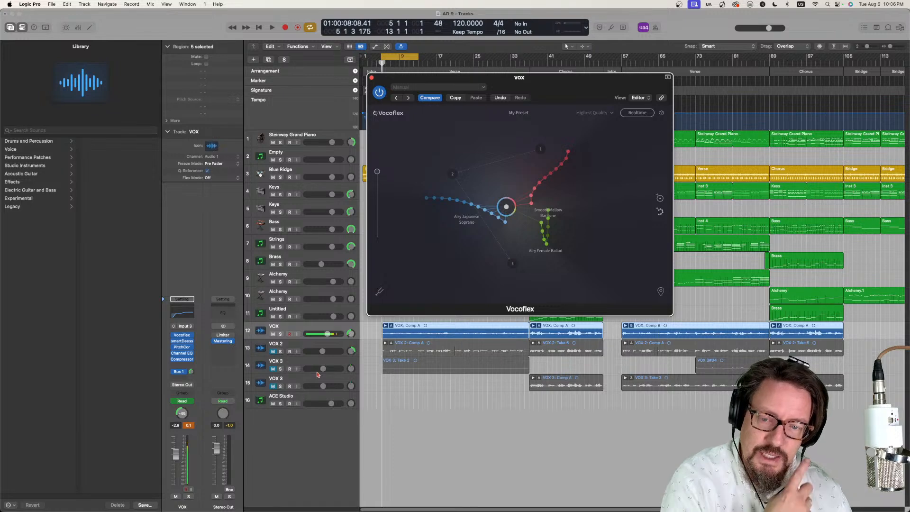
- Rename the ACE Studio track as Synth V
click(298, 397)
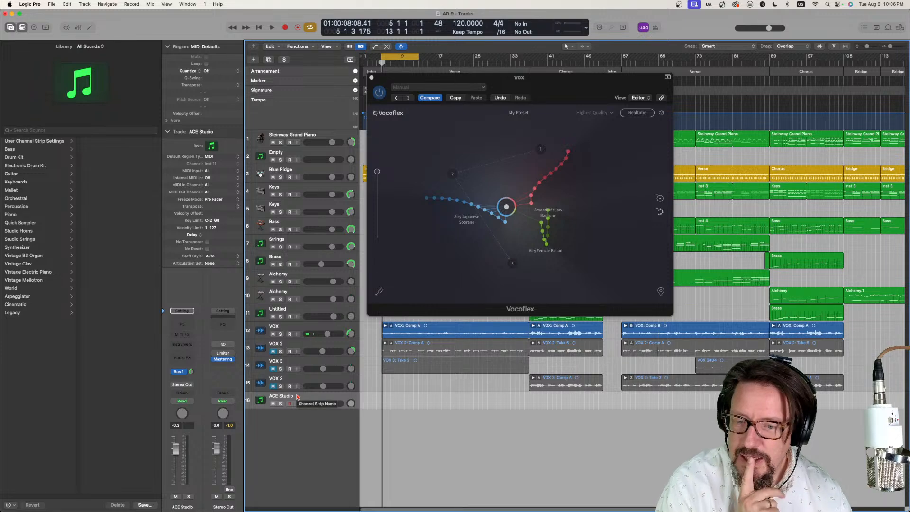
double_click(286, 397)
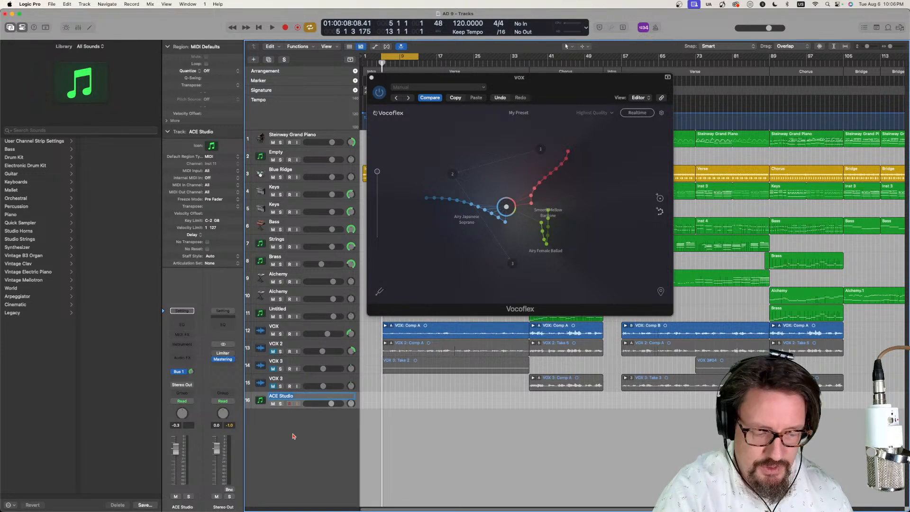
text(Synth V)
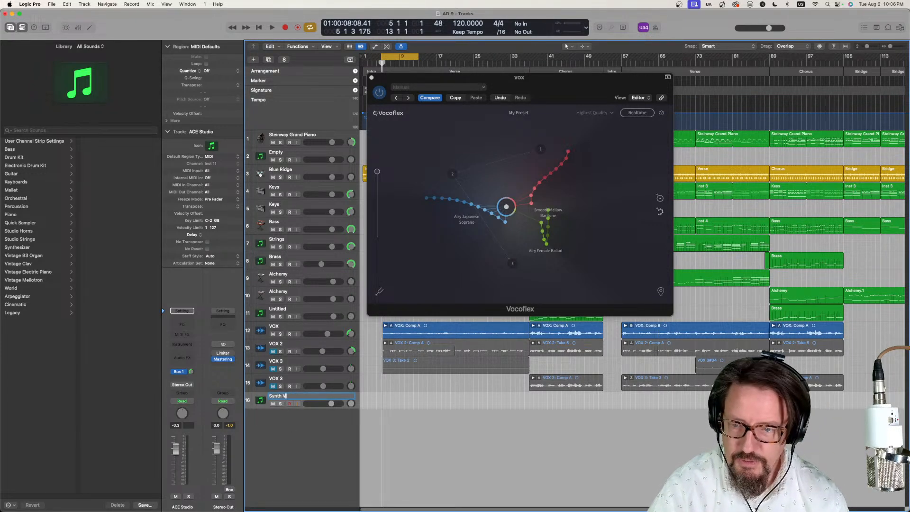
key(Return)
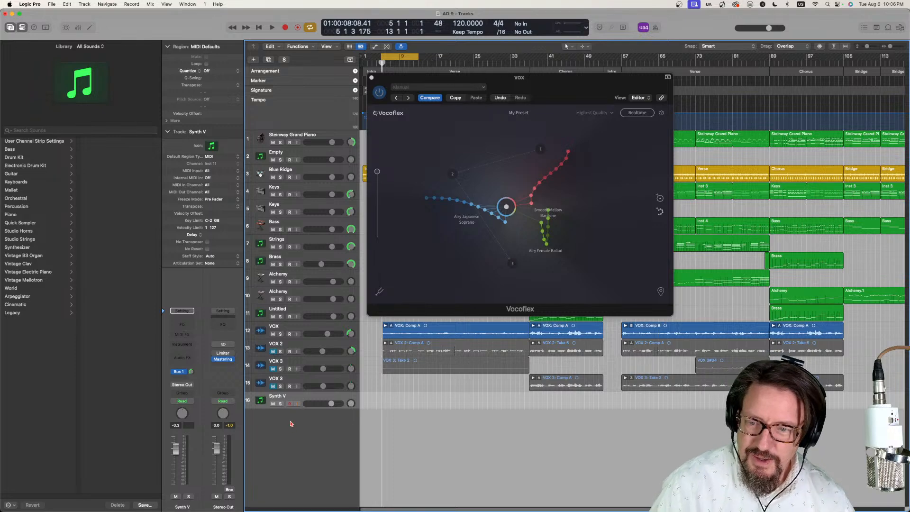
- Load the Dreamtonics Synthesizer V Studio Plugin in stereo as the Synth V track's instrument
click(187, 345)
mouse_move(188, 348)
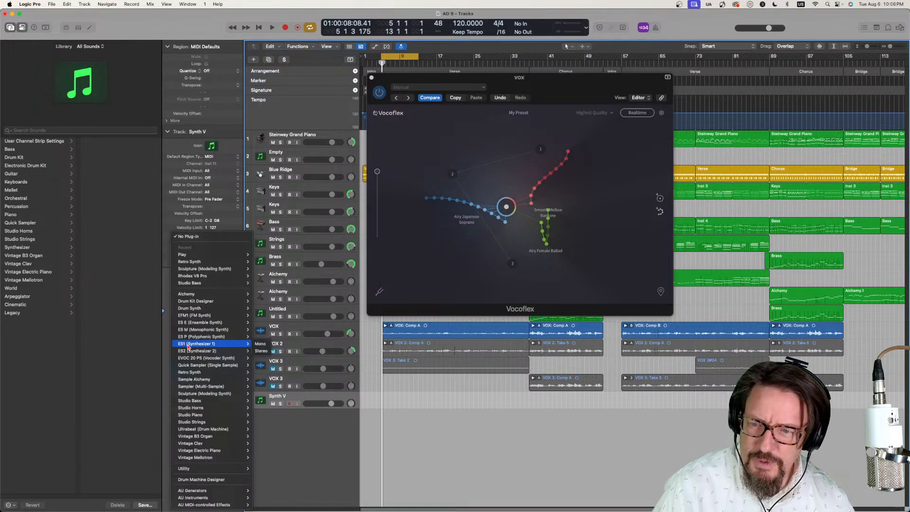
mouse_move(199, 497)
mouse_move(266, 439)
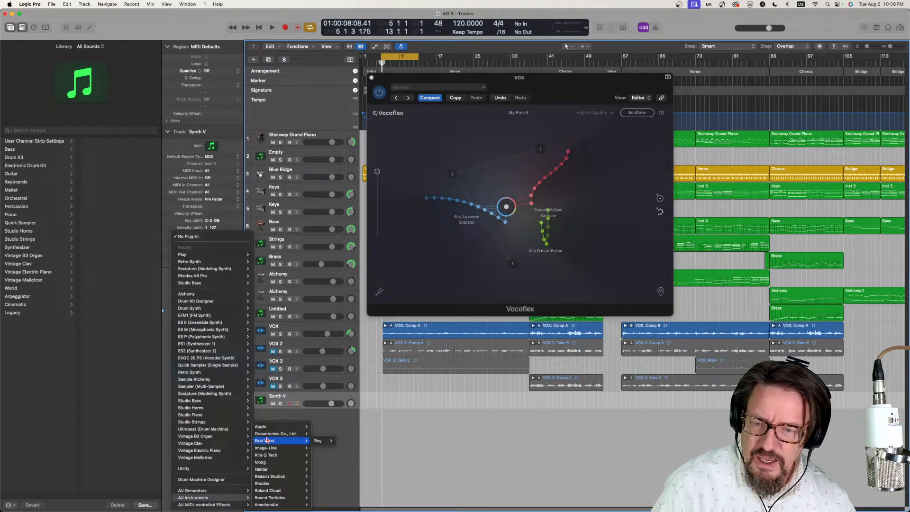
mouse_move(340, 433)
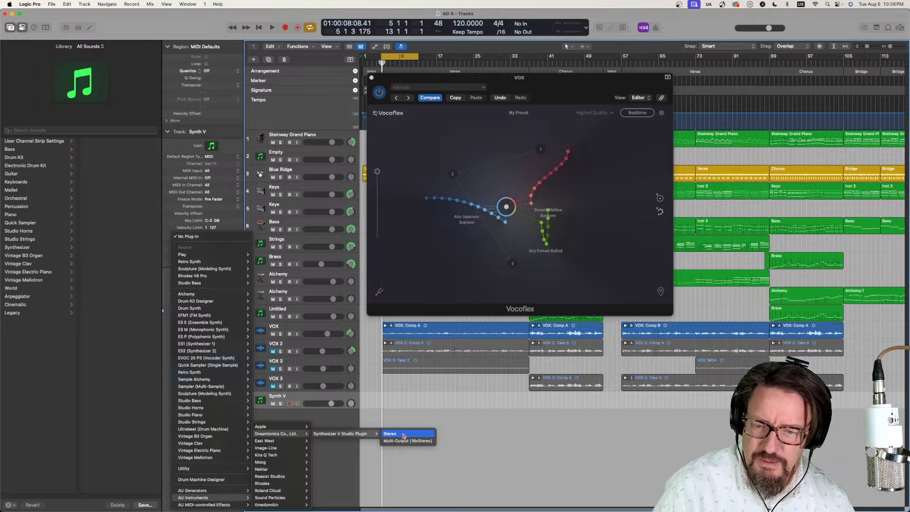
click(404, 434)
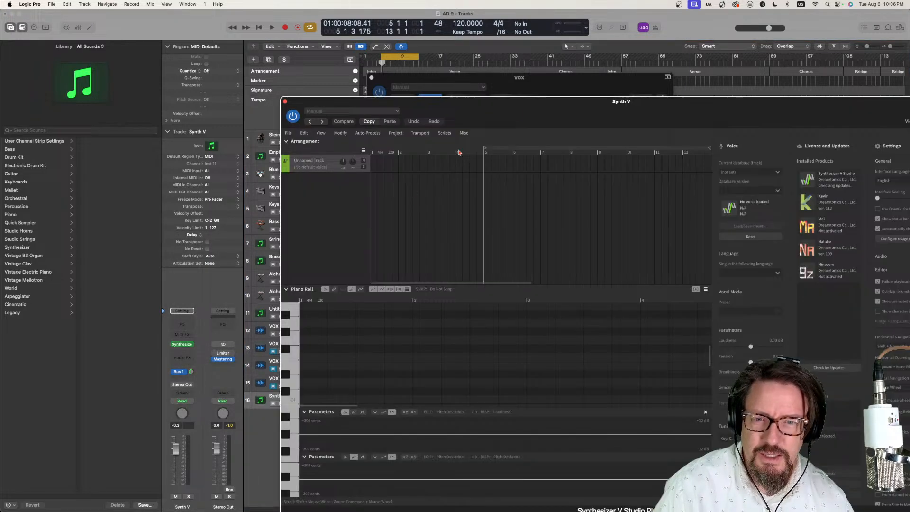
- Reposition the Synthesizer V Studio window to view its whole interface and close it
drag(522, 106, 402, 56)
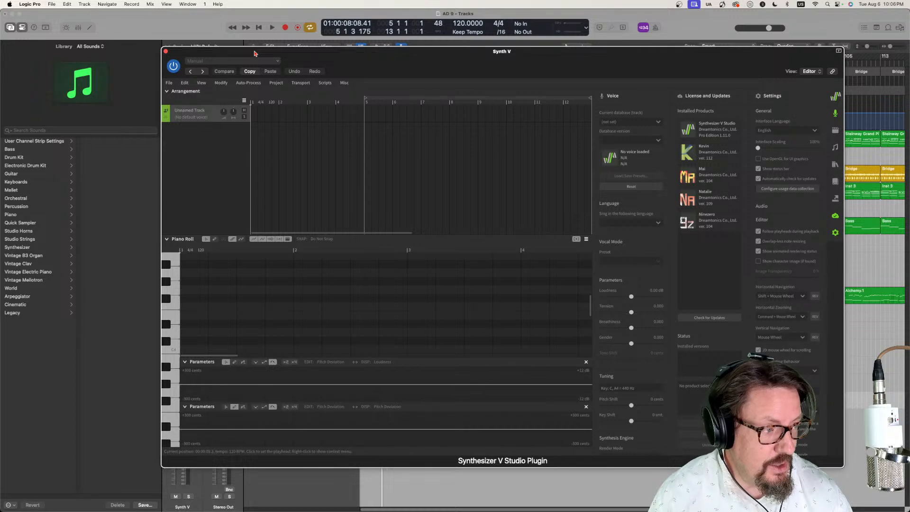
drag(492, 54, 474, 64)
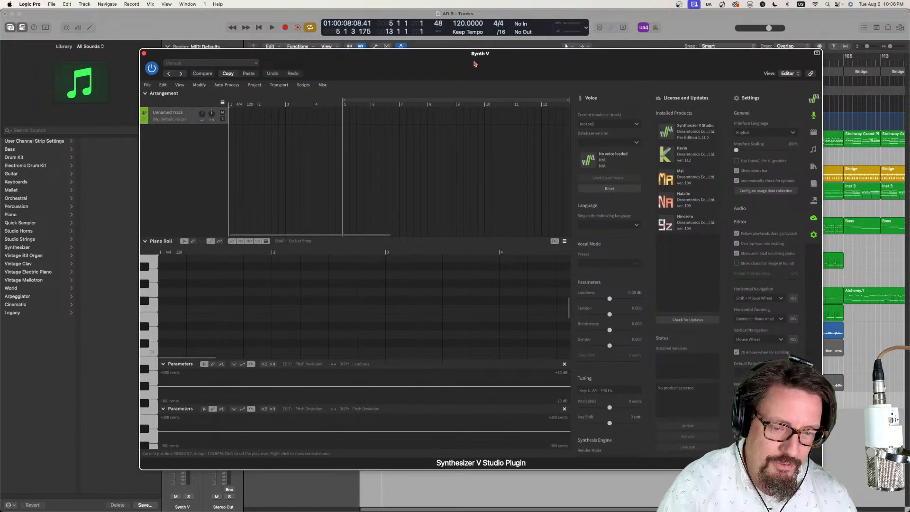
click(145, 55)
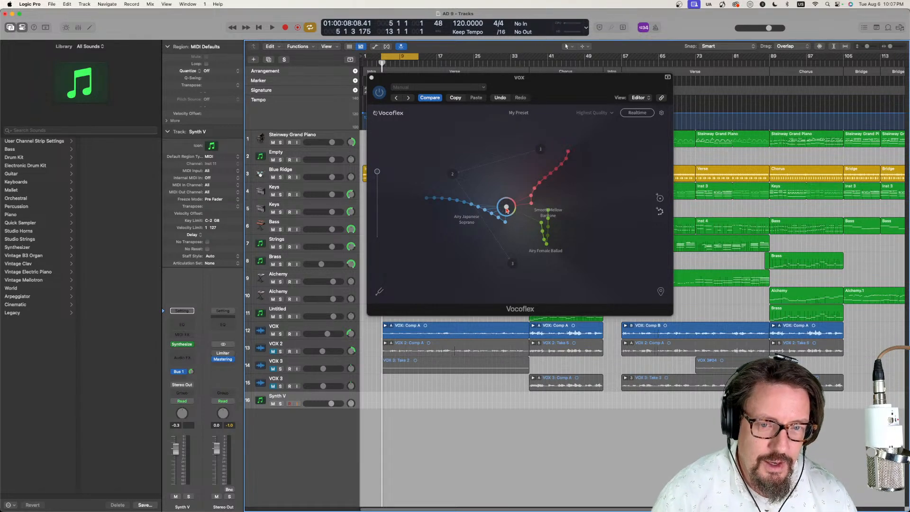
- Nudge the blend circle toward the female ballad samples and close the Vocoflex window
drag(507, 207, 506, 210)
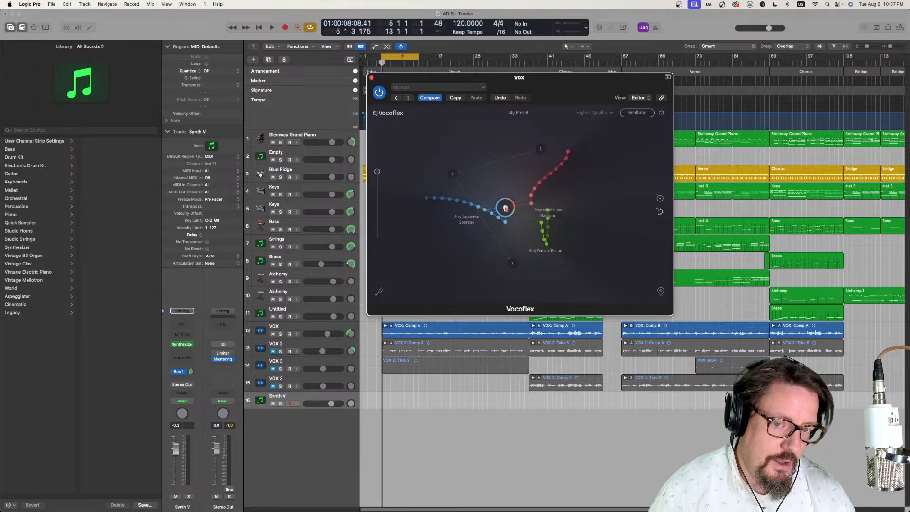
drag(505, 207, 509, 211)
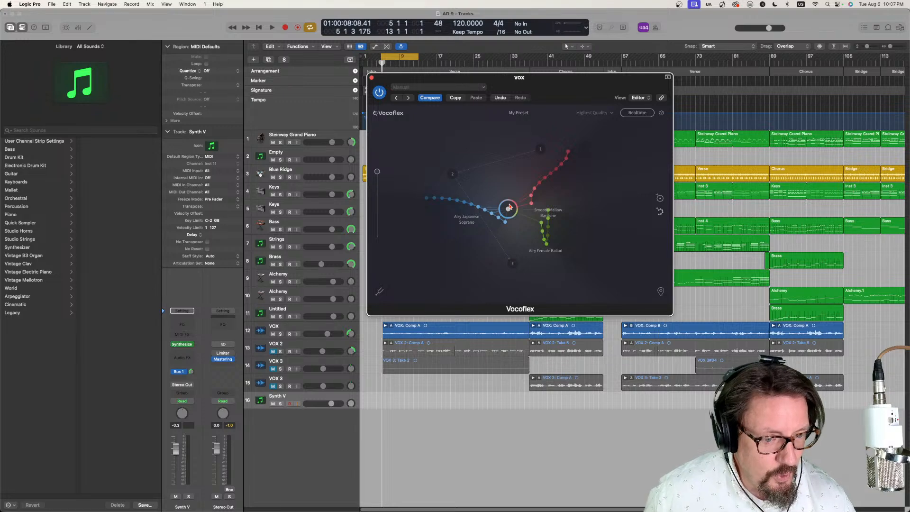
drag(508, 210, 515, 213)
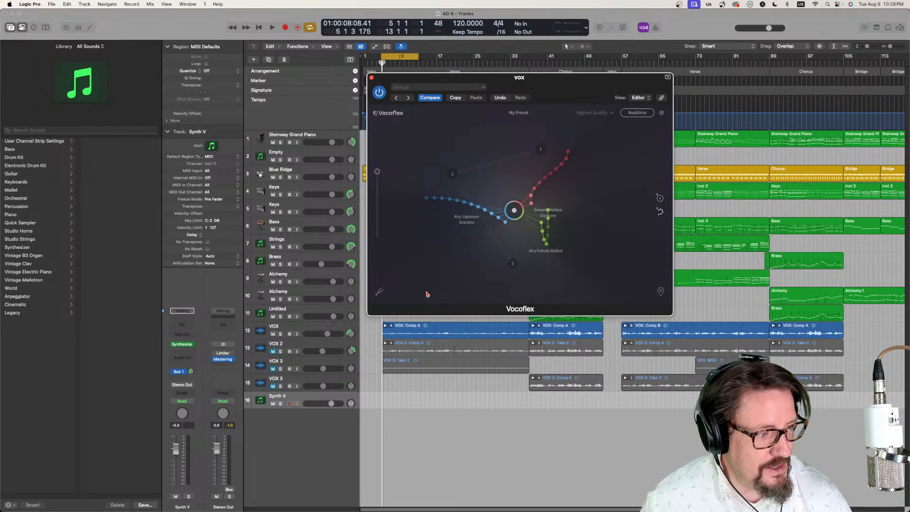
click(372, 77)
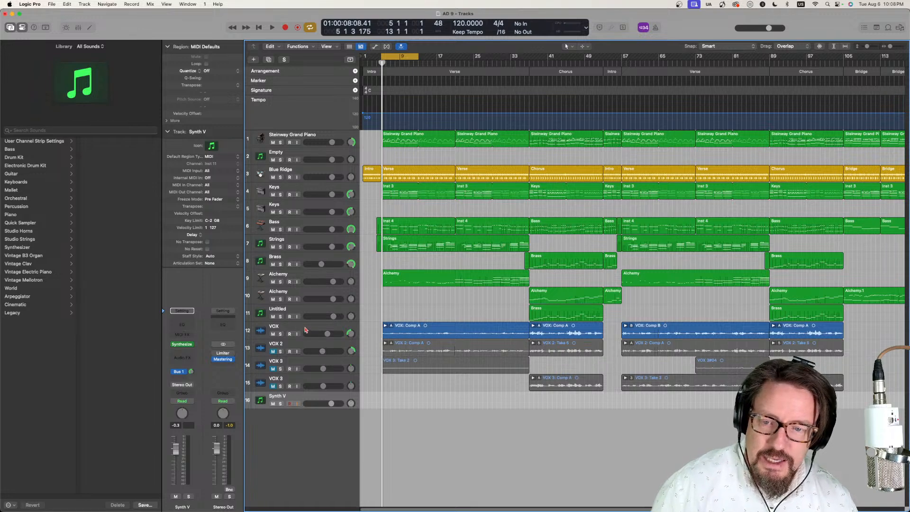
- Reopen Vocoflex on the VOX track and audition the blend circle on the Airy Japanese Soprano samples during playback
click(385, 329)
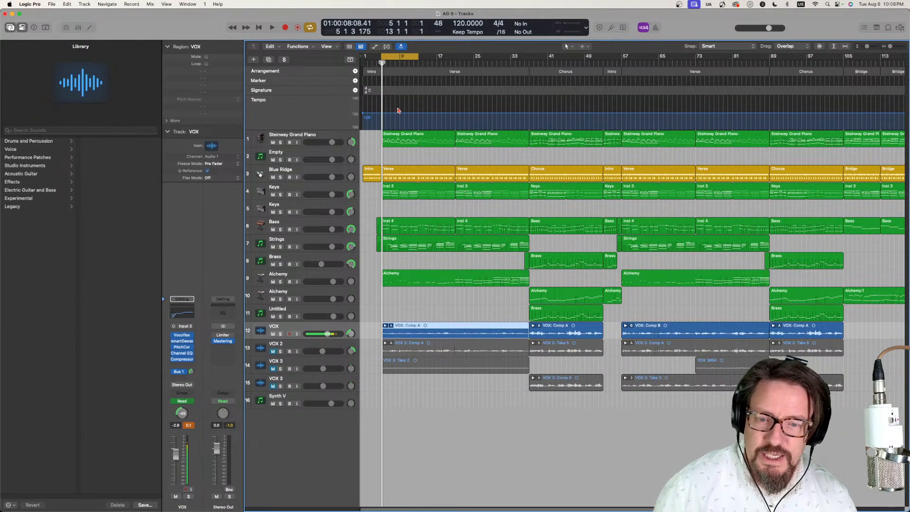
mouse_move(214, 336)
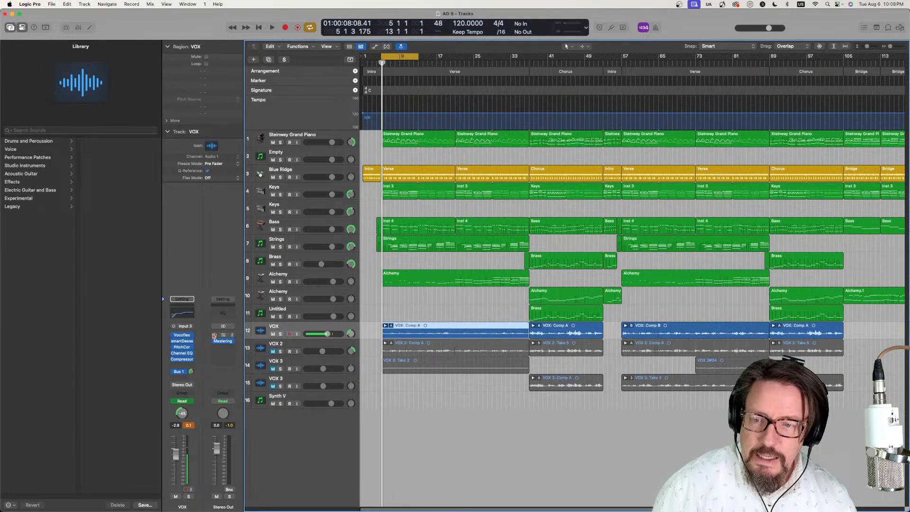
click(184, 336)
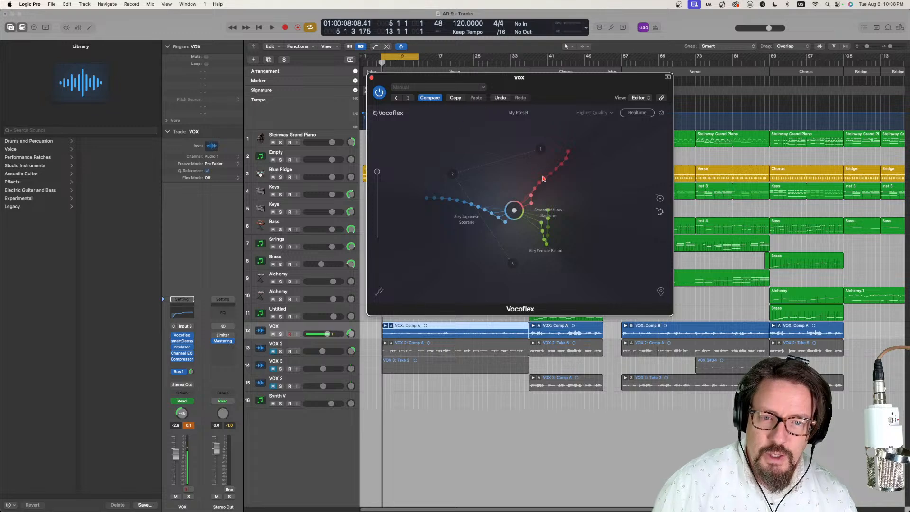
drag(514, 211, 468, 207)
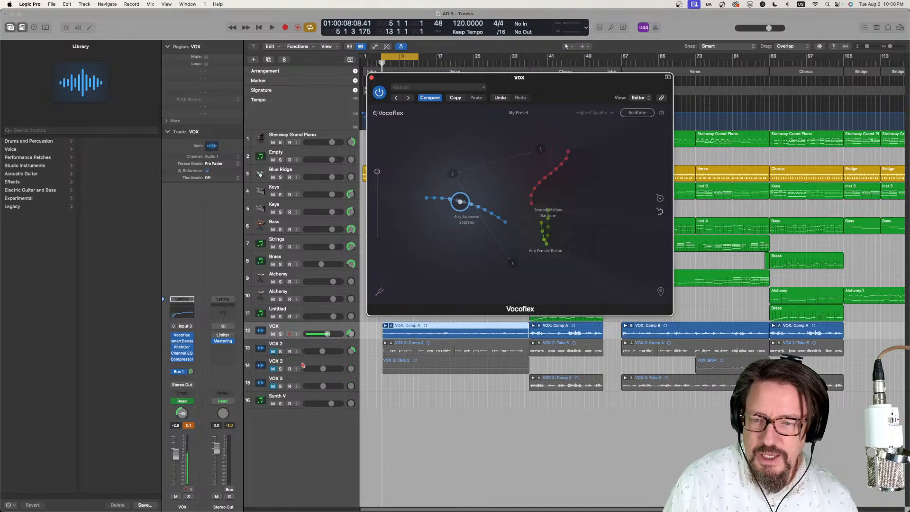
key(space)
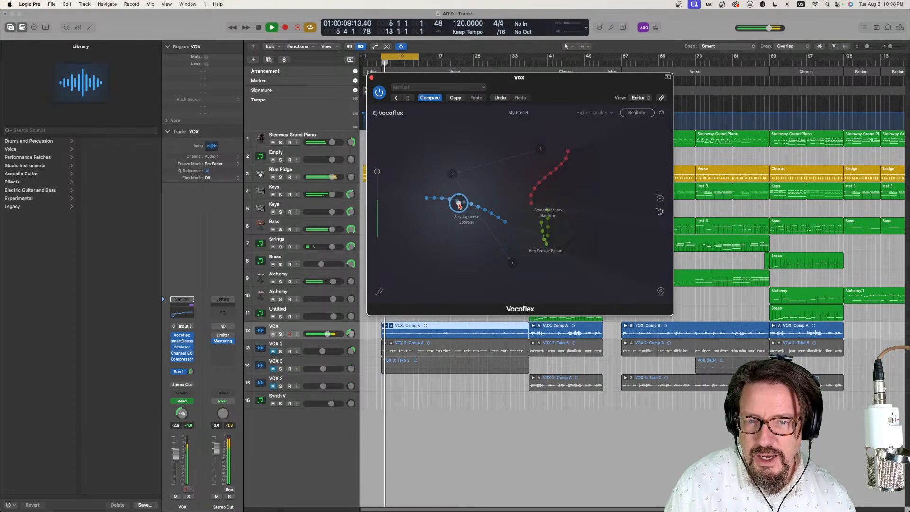
drag(459, 205, 454, 204)
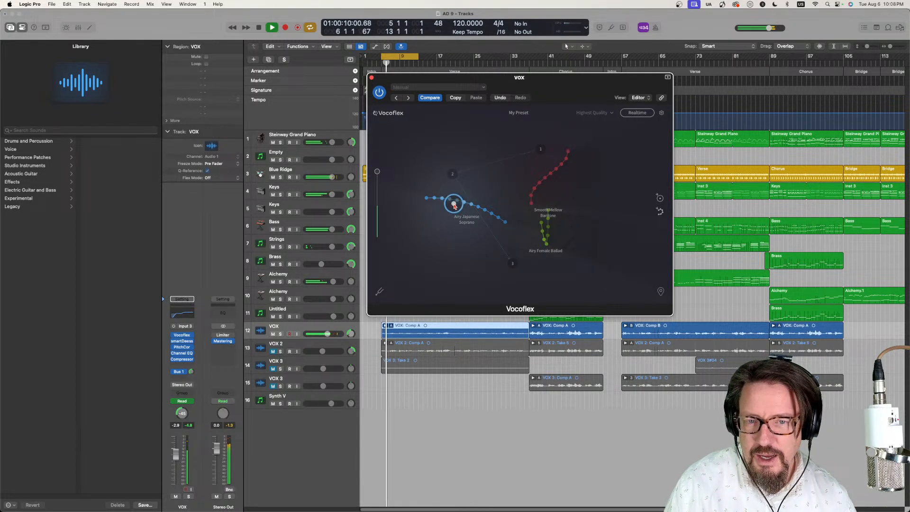
- Examine the Pitch Correction plug-in's scale and response settings on the VOX track, close it and stop playback
click(182, 347)
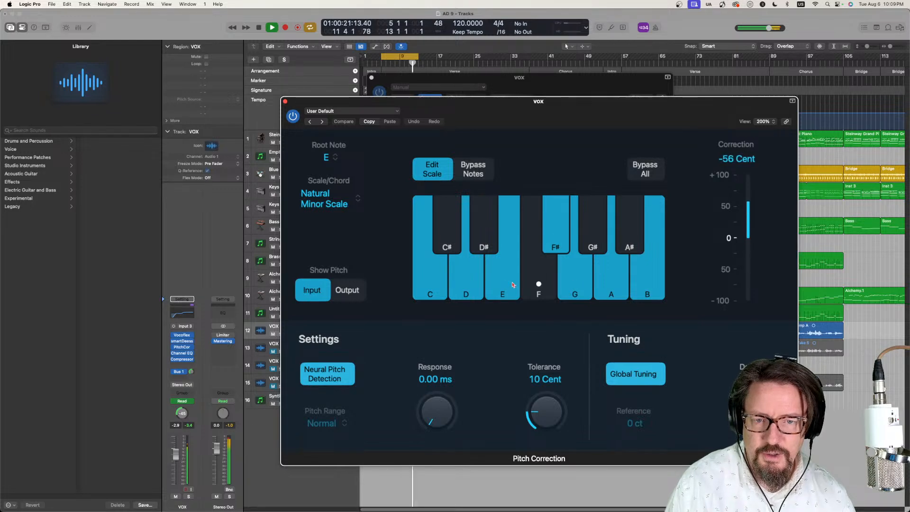
click(285, 102)
key(space)
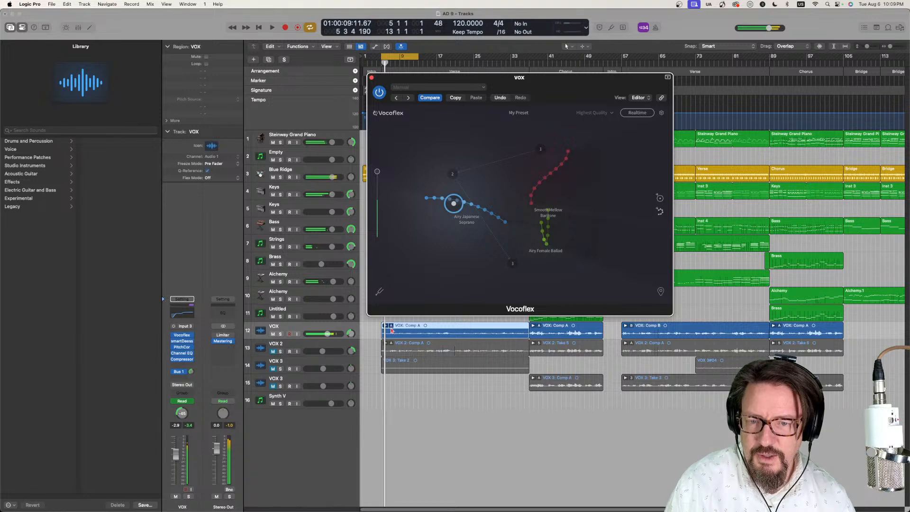
- Flatten the Comp A take folder of the first verse on the VOX track
click(391, 329)
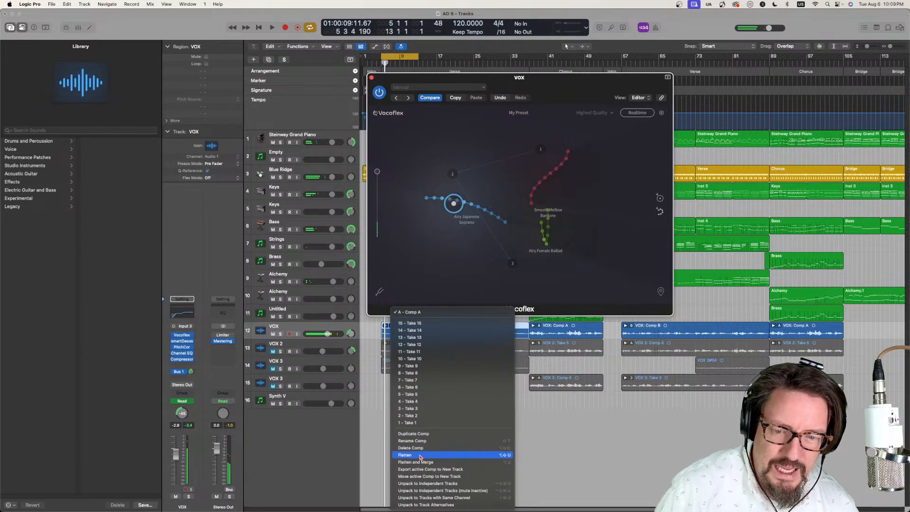
click(420, 455)
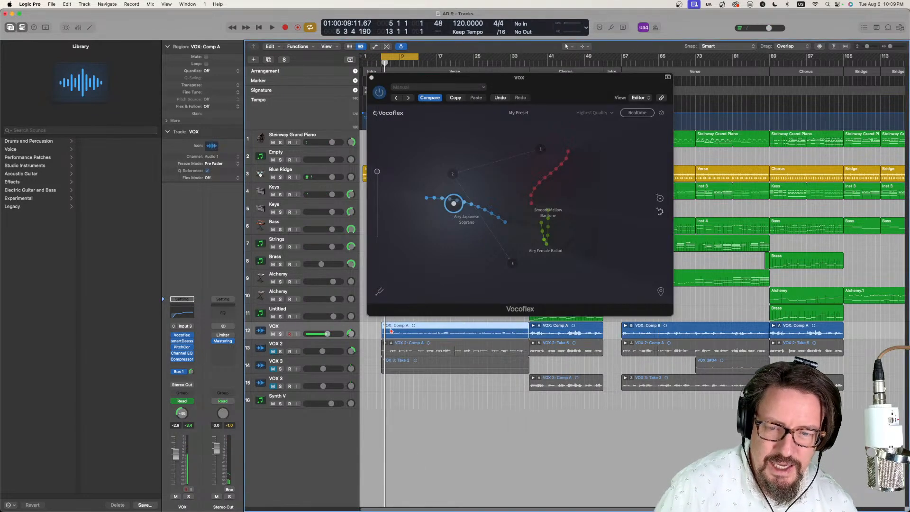
- Close the Vocoflex window and show the flattened VOX verse region in the audio editor with Flex Pitch enabled
double_click(499, 422)
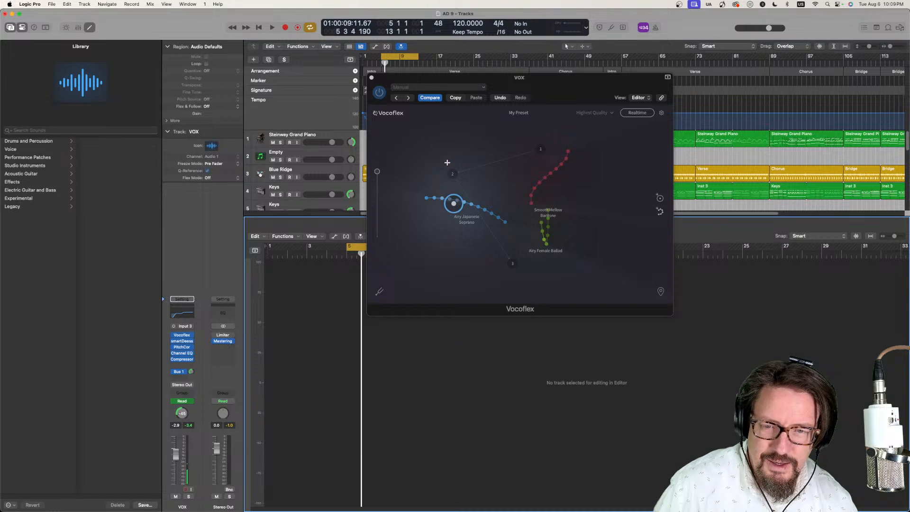
click(371, 77)
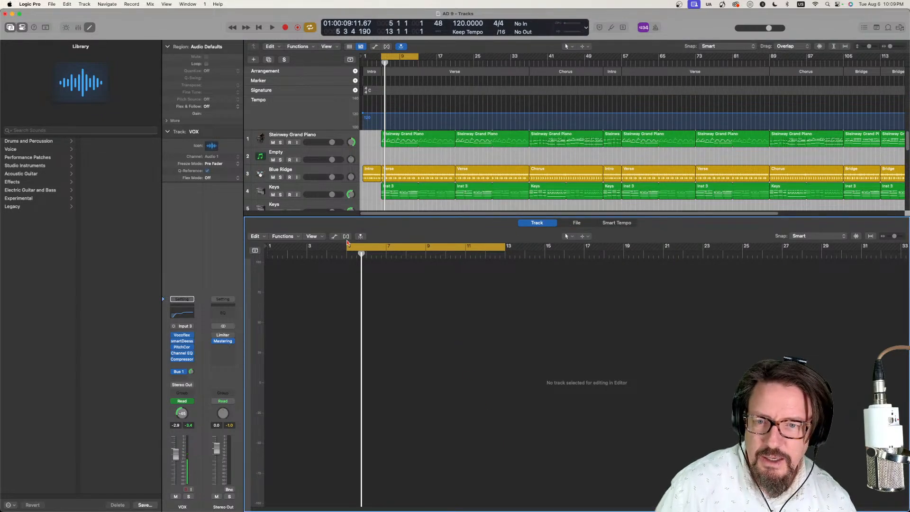
click(346, 237)
click(475, 182)
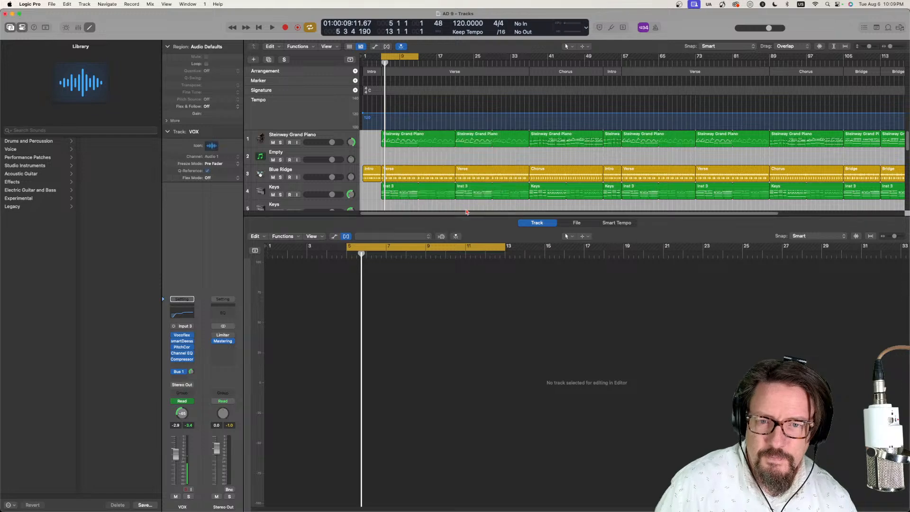
scroll(462, 190, down, 10)
scroll(461, 193, up, 2)
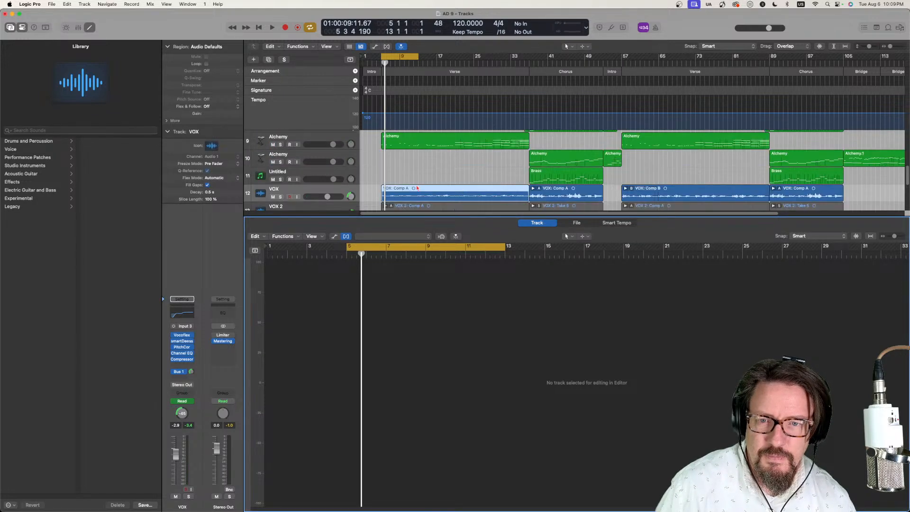
click(388, 190)
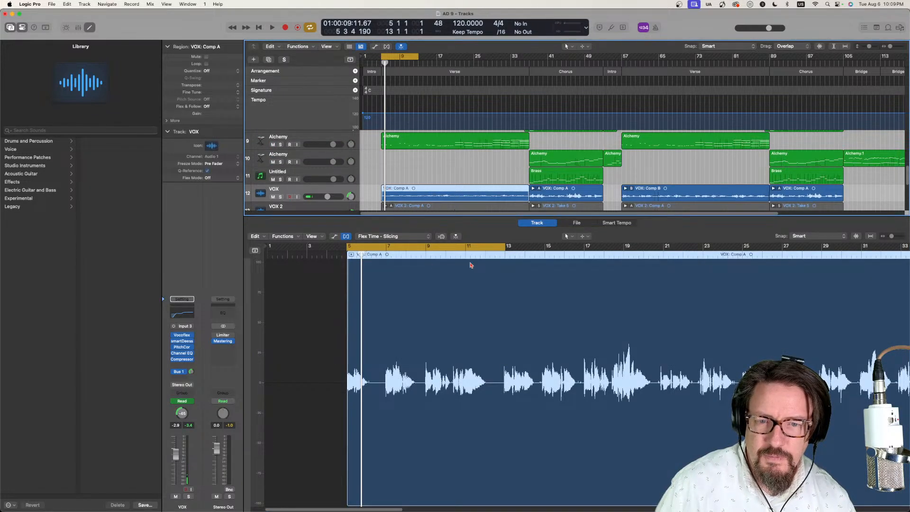
click(370, 236)
click(372, 207)
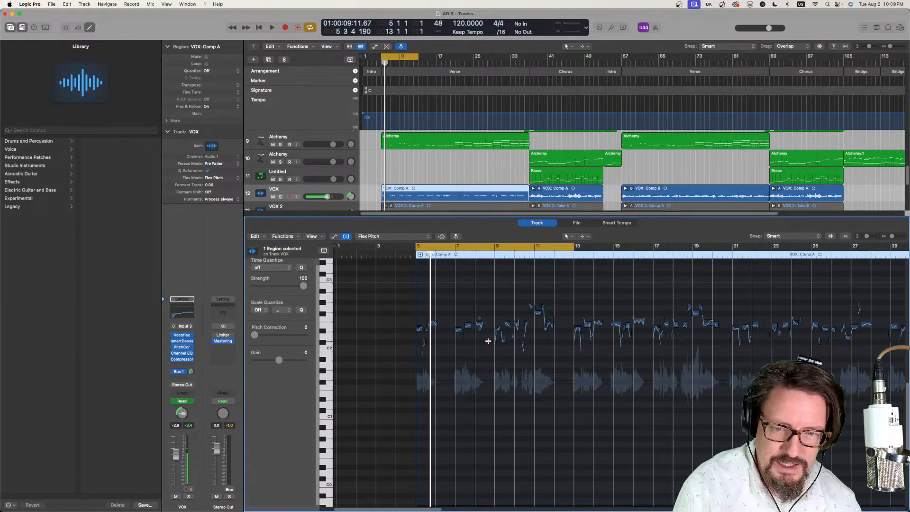
- Play the opening vocal phrase at bar 5, then raise its first note by a semitone and correct its fine pitch
scroll(488, 340, up, 10)
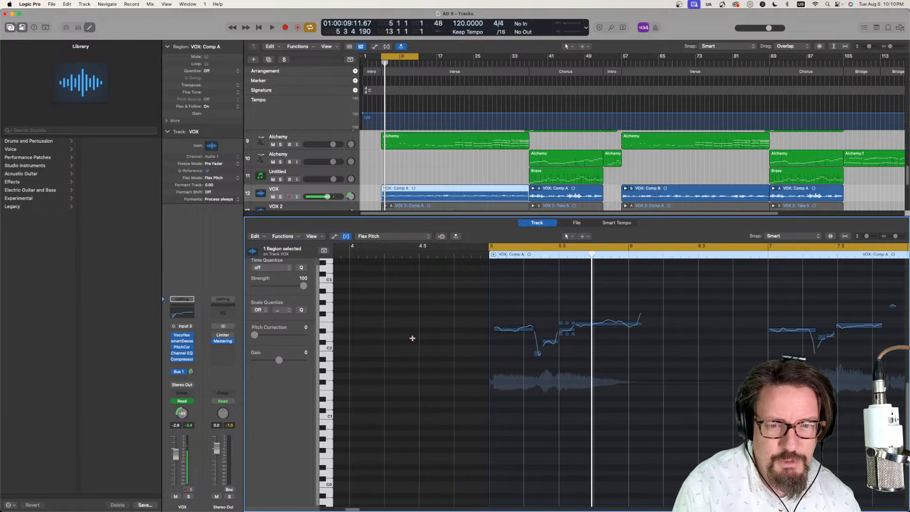
scroll(412, 338, up, 5)
key(space)
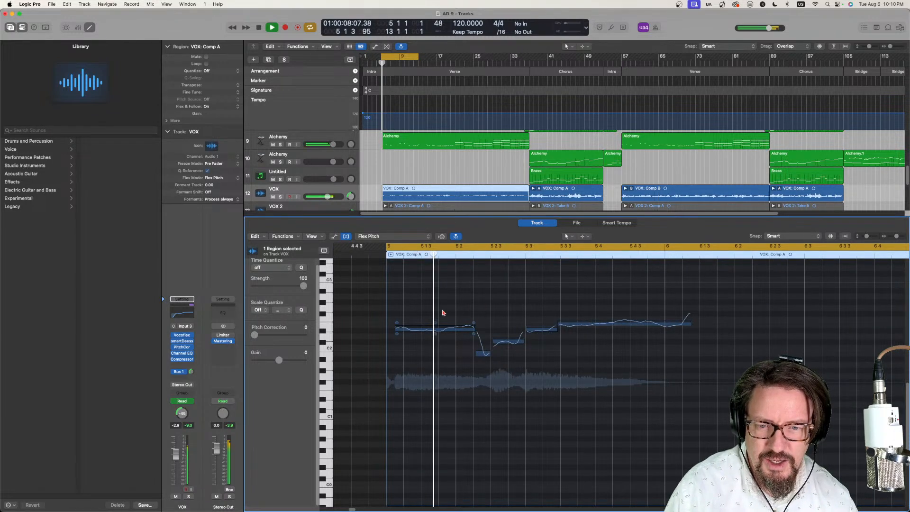
key(space)
drag(449, 329, 437, 321)
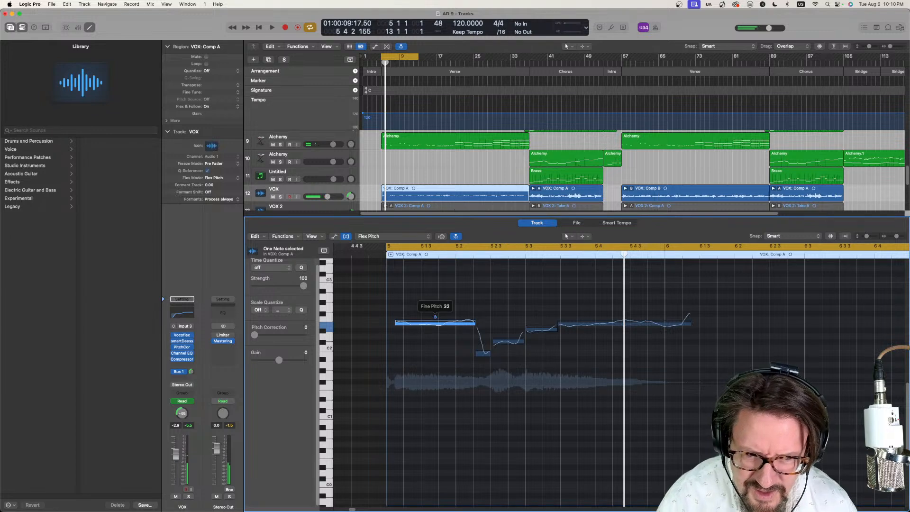
drag(435, 356, 439, 385)
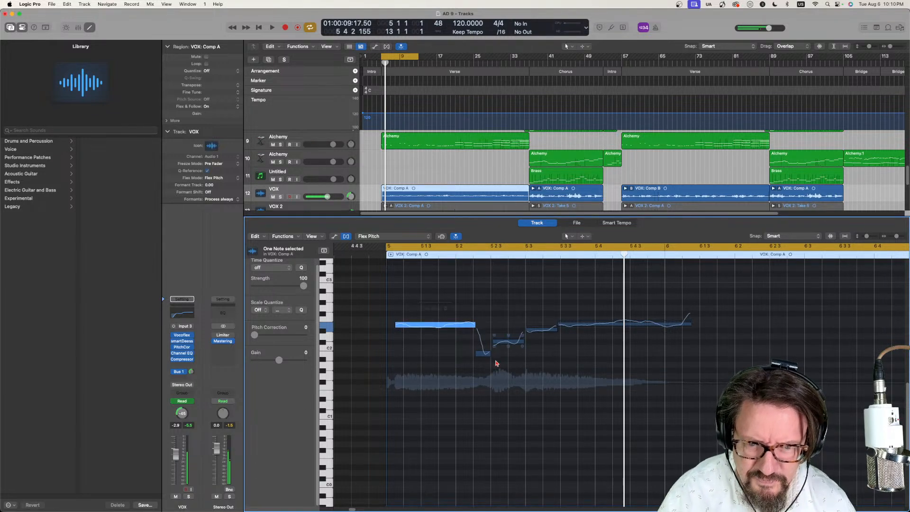
- Replay the phrase and raise the short note at 5.3 to match the sustained note, adjusting its fine pitch to about -11
key(space)
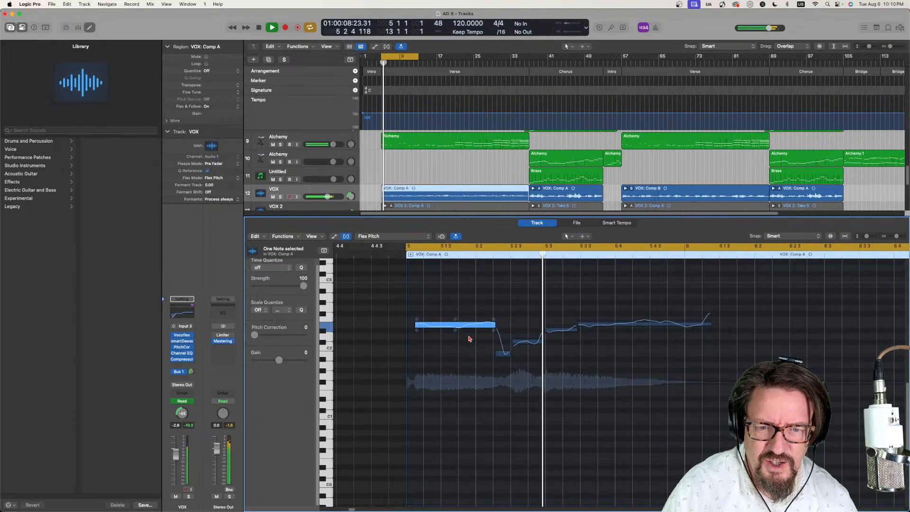
key(space)
click(561, 325)
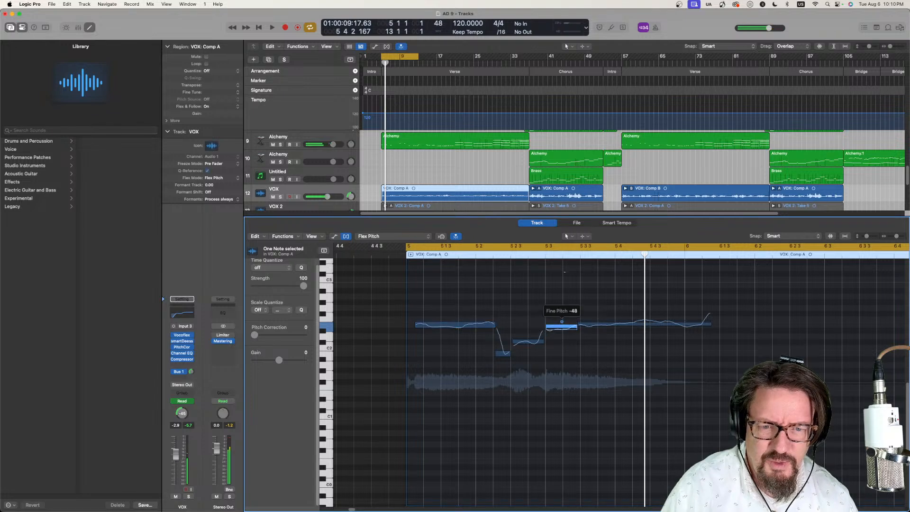
drag(561, 321, 561, 319)
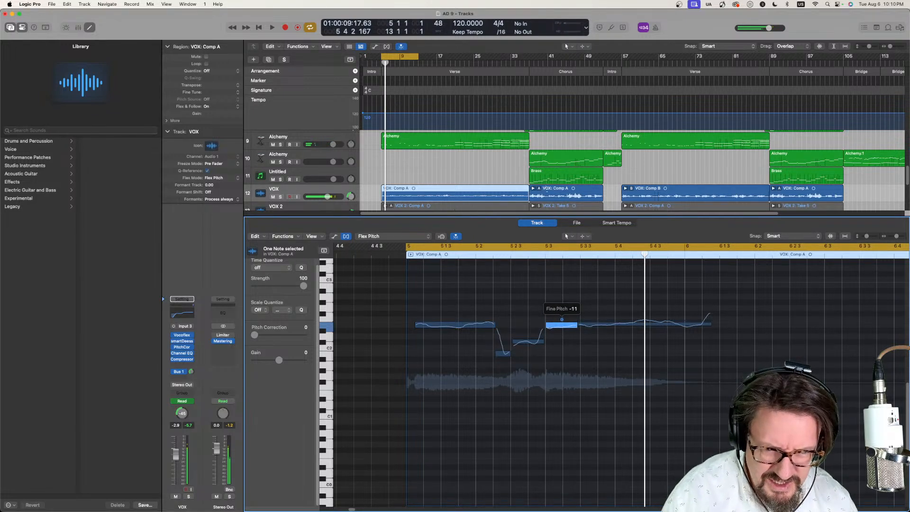
- Correct the fine pitch of the phrase's long final note and reduce vibrato on it and the short note before it
click(642, 322)
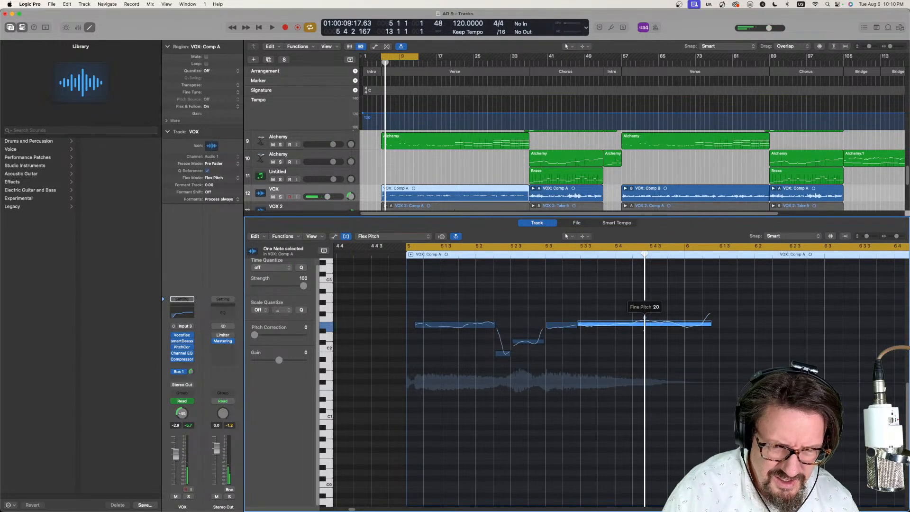
drag(644, 330, 644, 331)
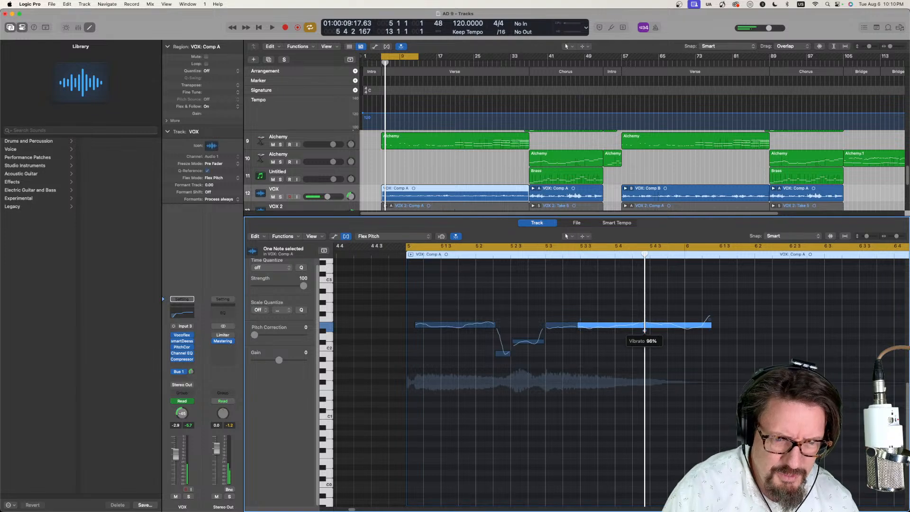
drag(563, 331, 562, 332)
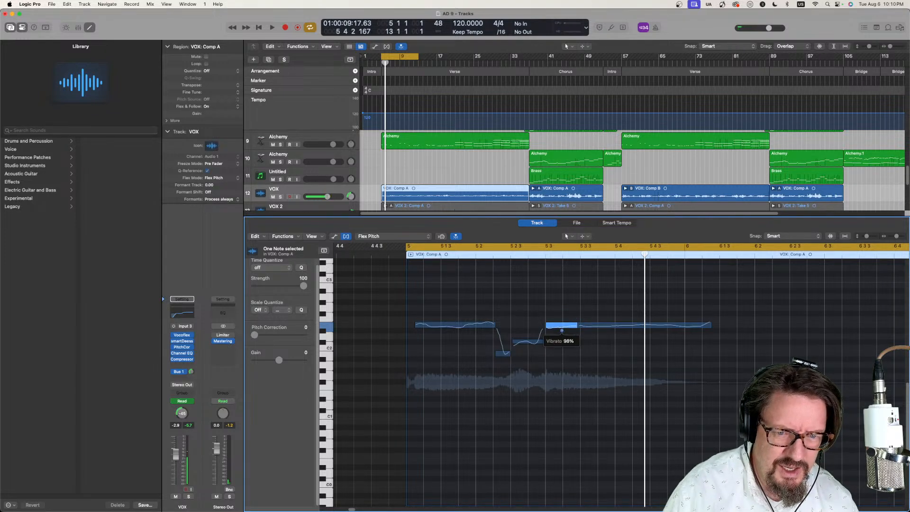
- Play on to bar 7, then correct the sustained notes in bars 7 and 8 by adjusting their pitch, fine pitch and vibrato
key(space)
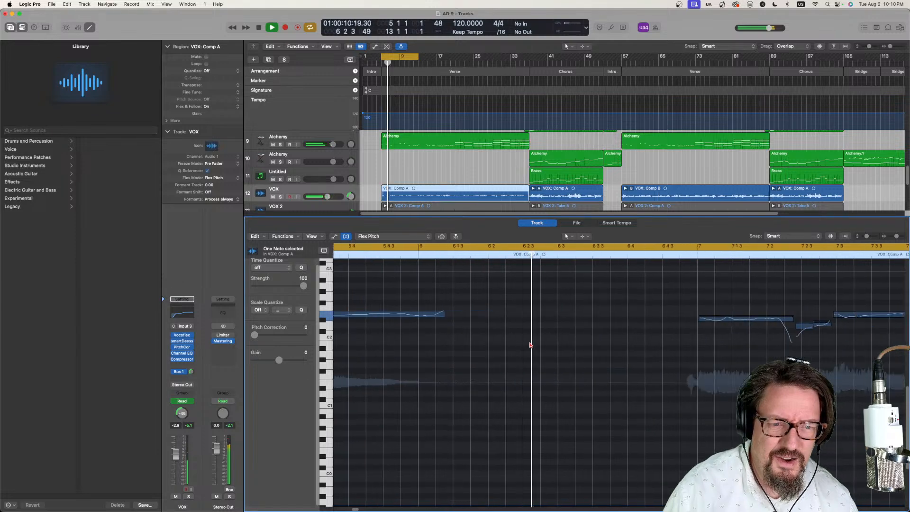
key(space)
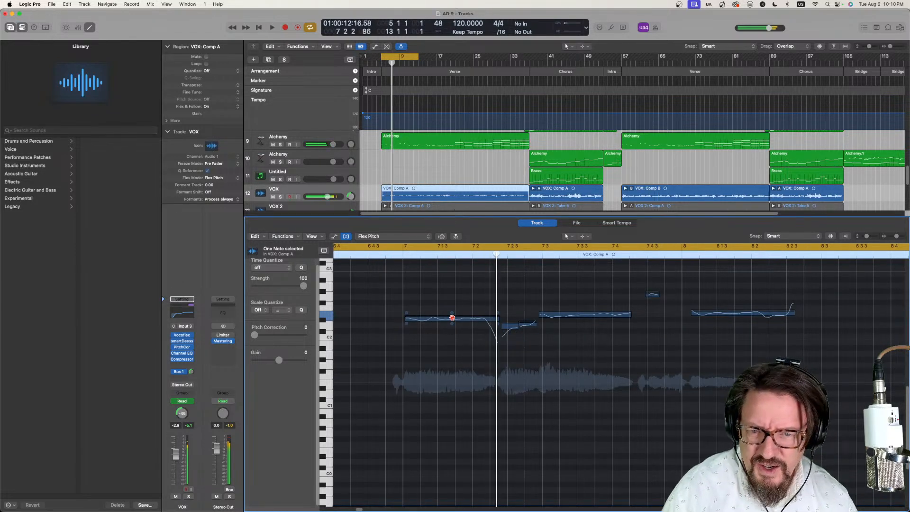
mouse_move(453, 316)
mouse_down()
mouse_move(451, 309)
mouse_move(452, 322)
mouse_up()
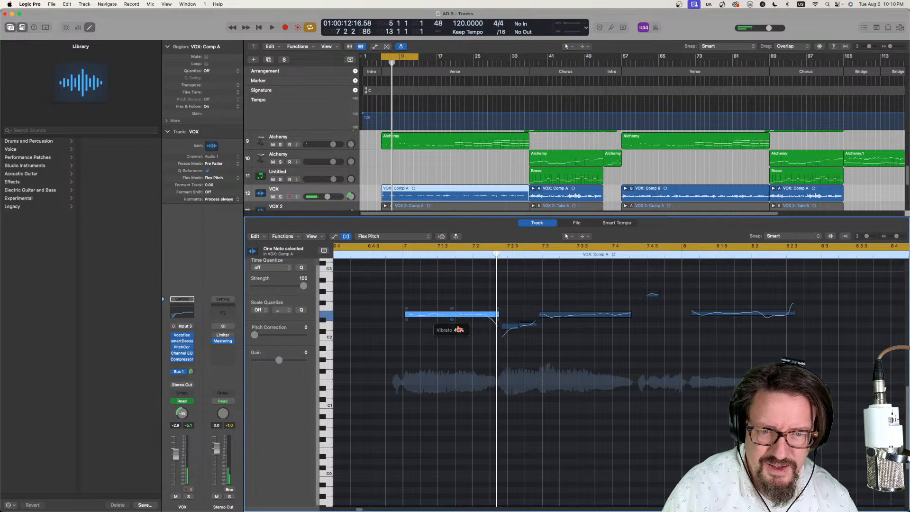
click(584, 322)
drag(584, 320, 585, 323)
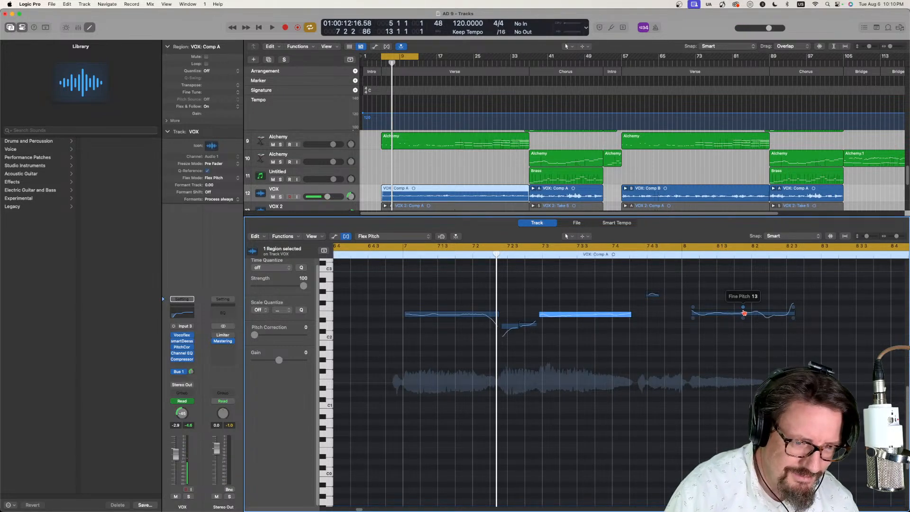
drag(744, 312, 752, 383)
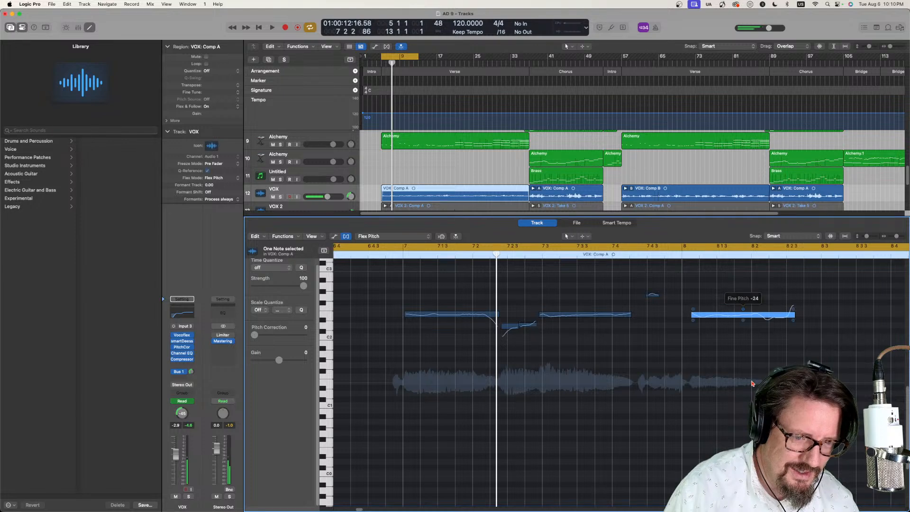
- Play through bar 9, then raise its first two notes to the same pitch and correct the sustained note at 9.3
key(space)
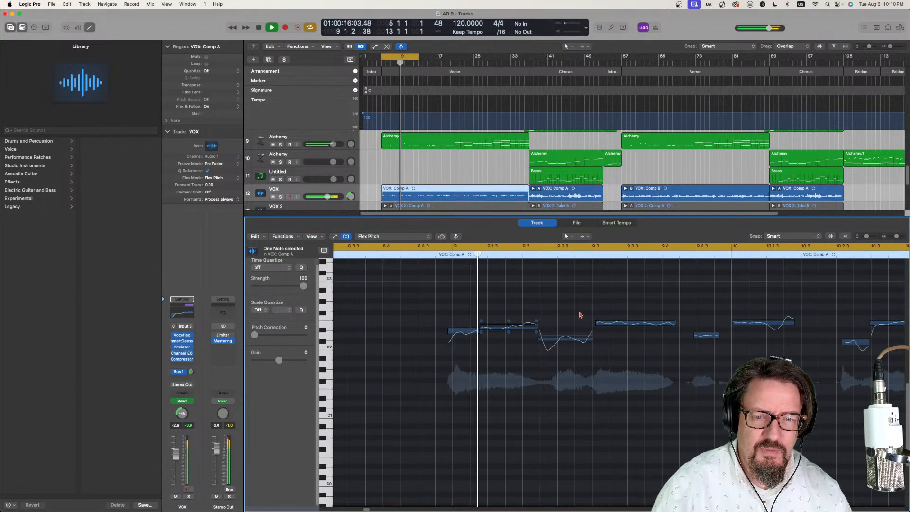
mouse_move(464, 329)
key(space)
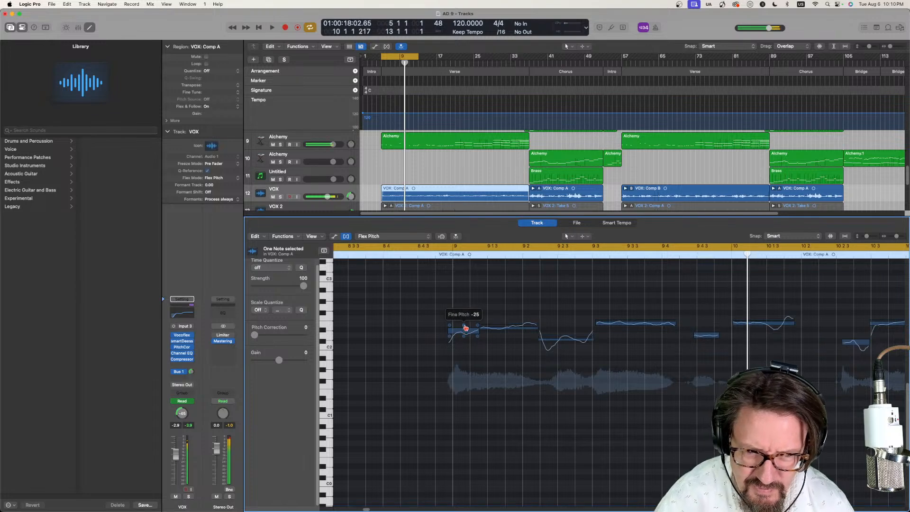
drag(462, 331, 463, 319)
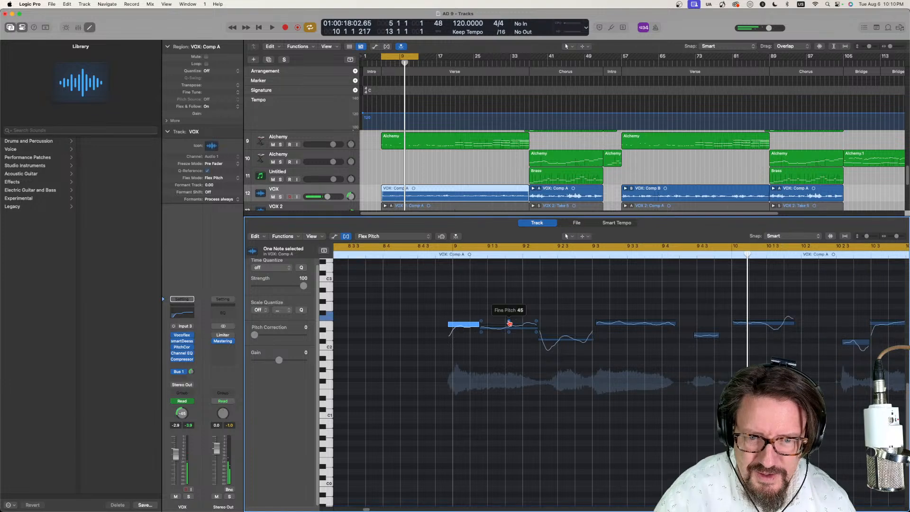
click(509, 324)
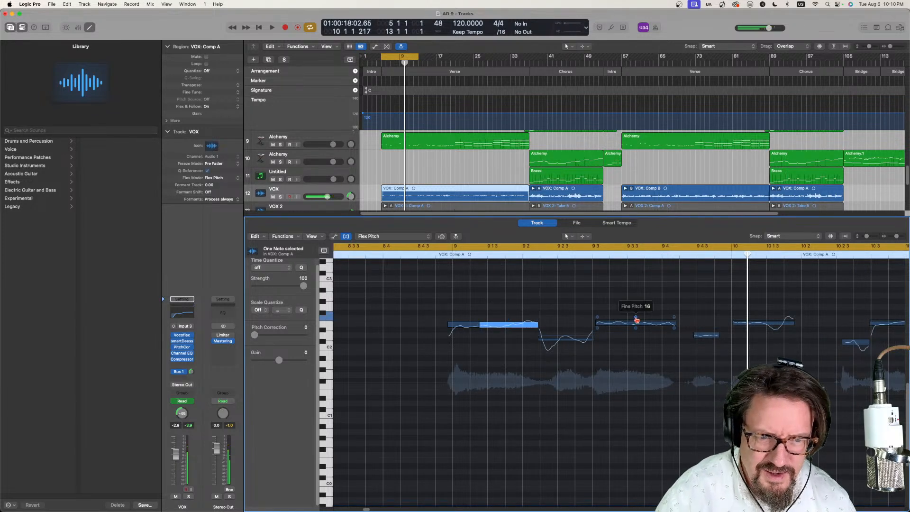
click(636, 318)
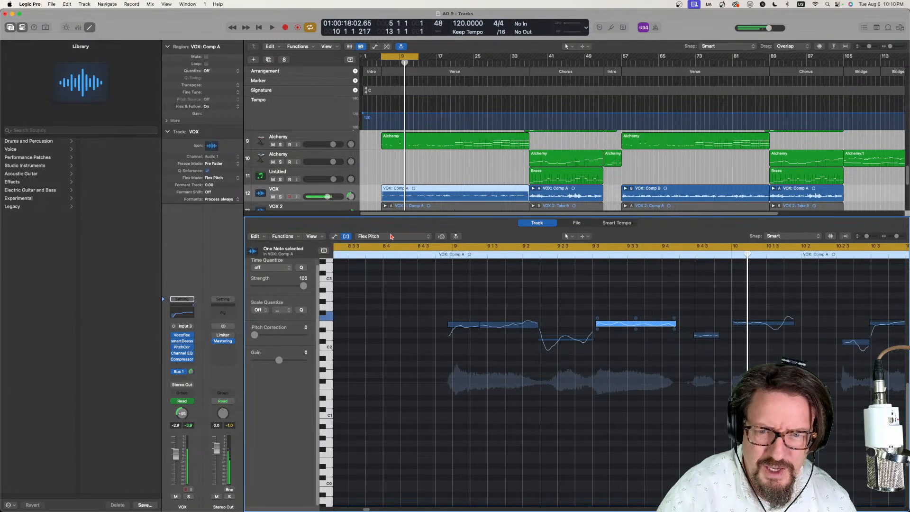
- Turn off the cycle range and play the corrected vocal notes from just before bar 9
click(387, 246)
click(389, 255)
key(space)
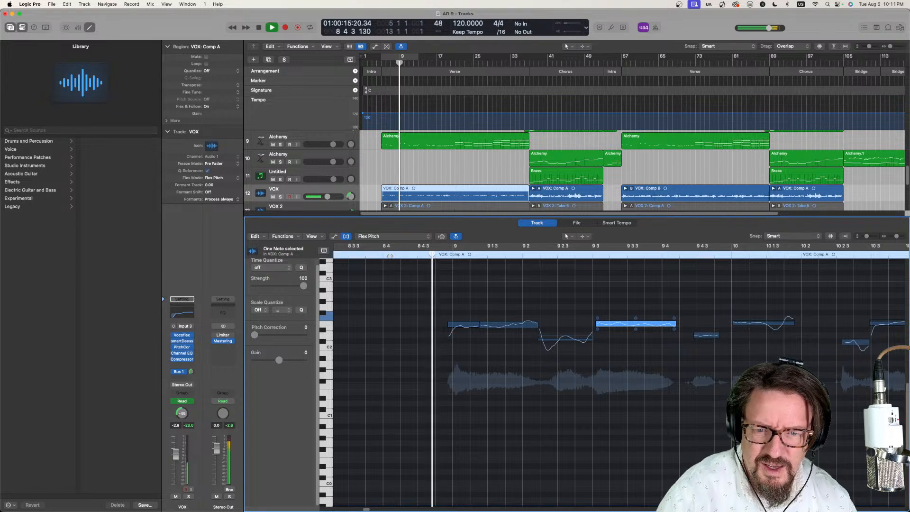
key(space)
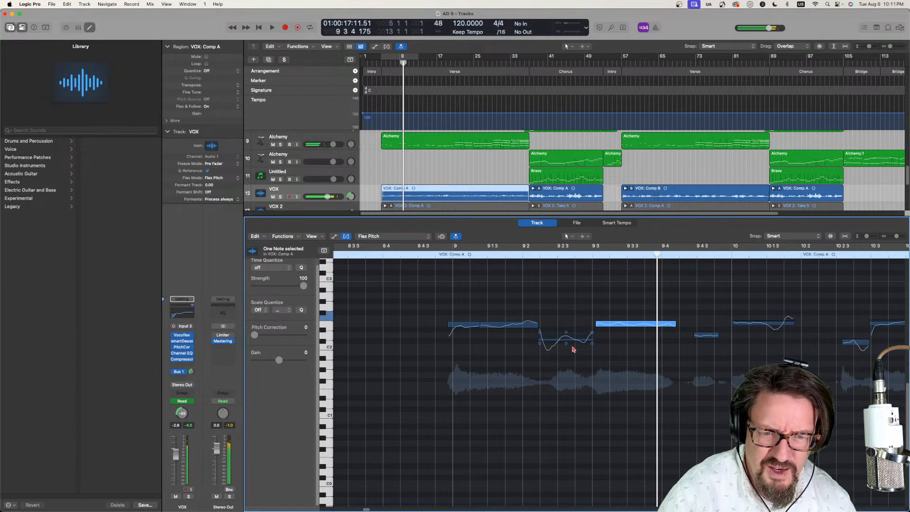
- Adjust the fine pitch of the dipping note at 9.2, raise it to D2, and resume playback
drag(566, 332, 567, 379)
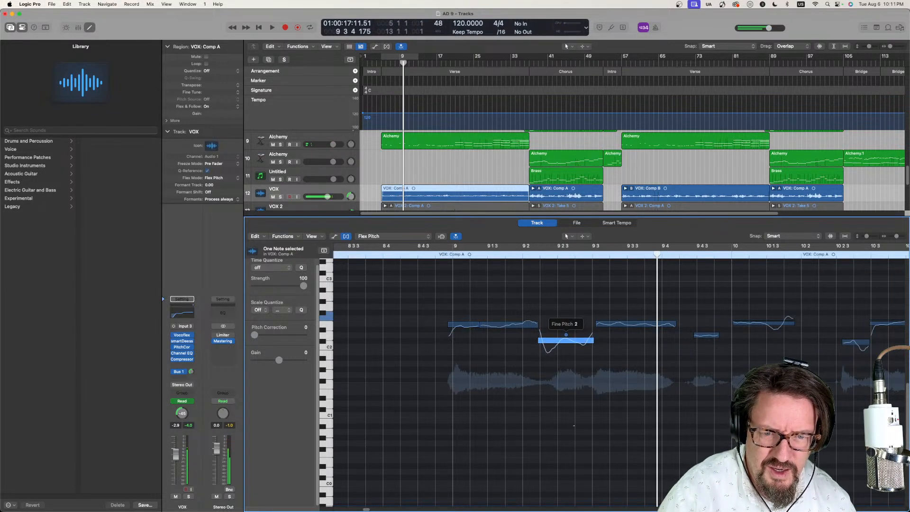
drag(563, 341, 563, 336)
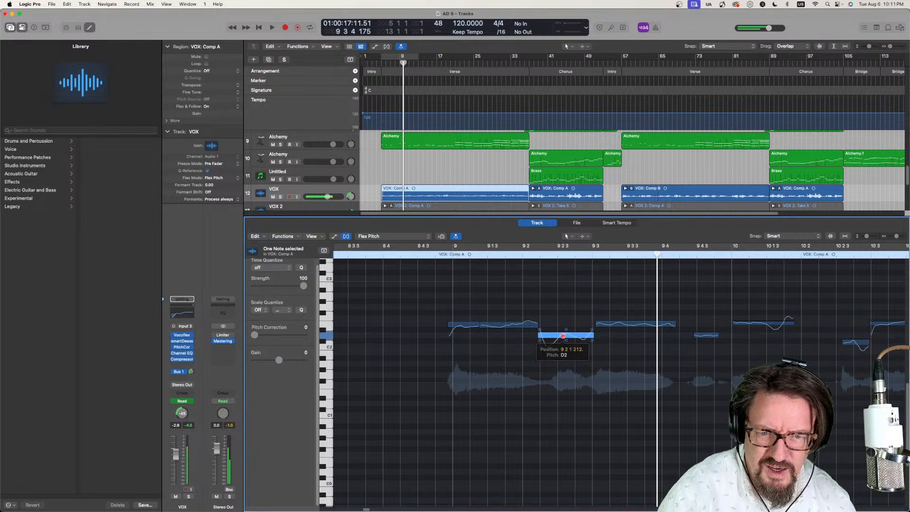
key(space)
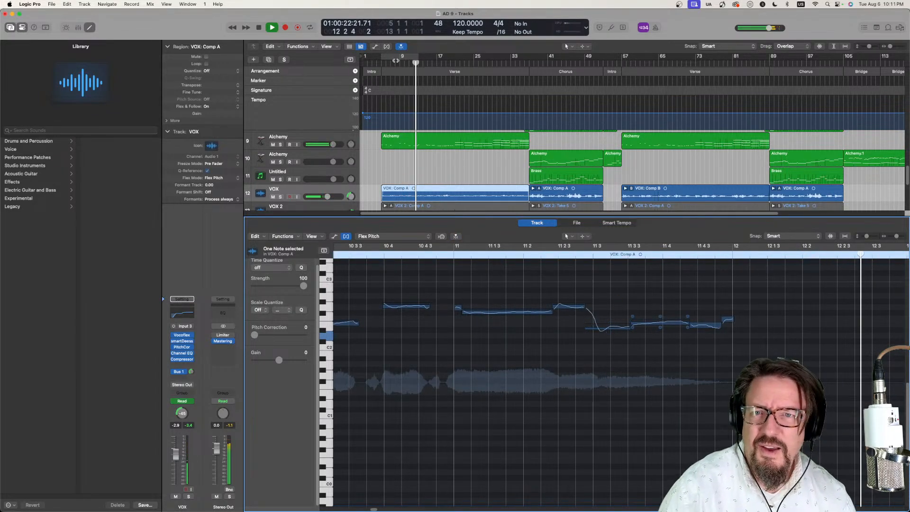
- Turn on the cycle range, stop playback and close the vocal track's Flex Pitch editor
click(402, 56)
key(space)
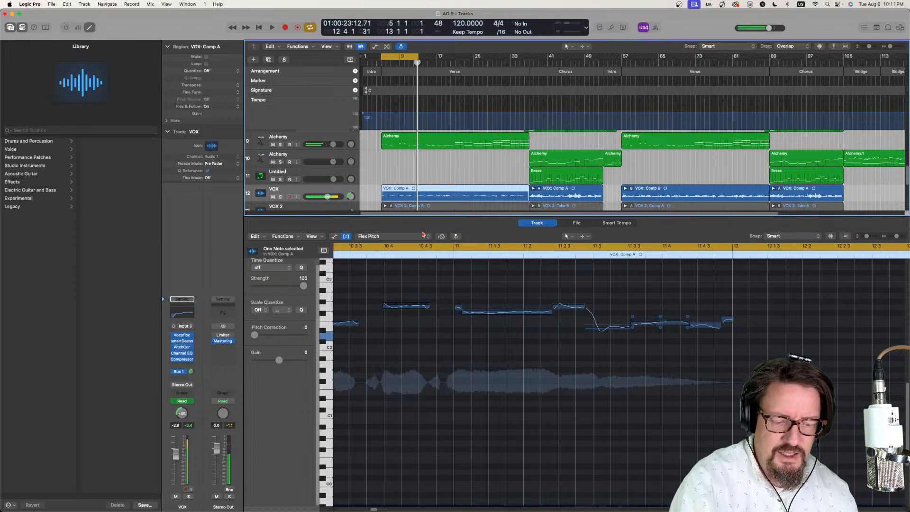
key(e)
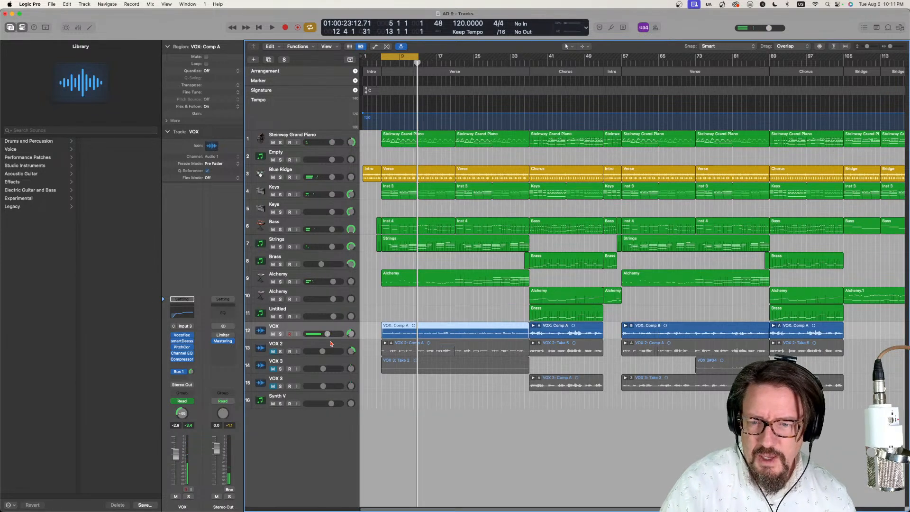
- Unmute the VOX 2 track, leave its solo off, and play the cycle range with both vocals
click(280, 351)
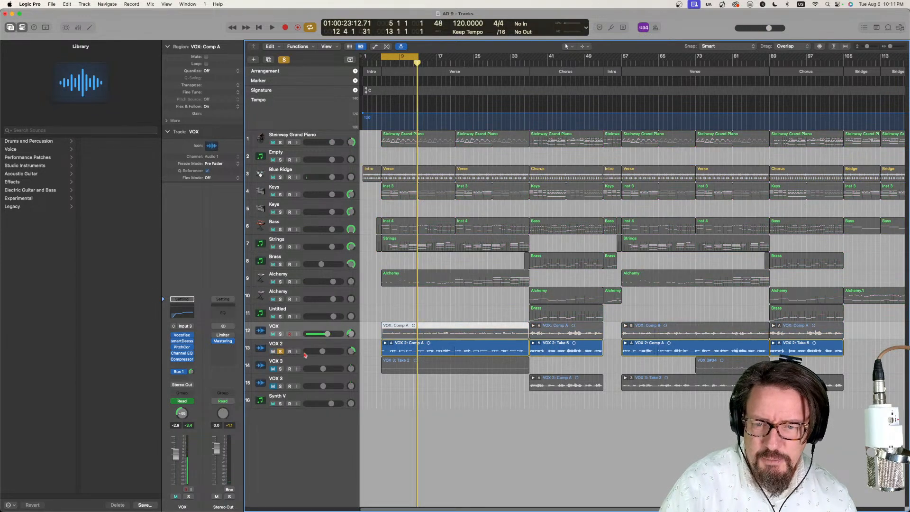
click(280, 351)
key(space)
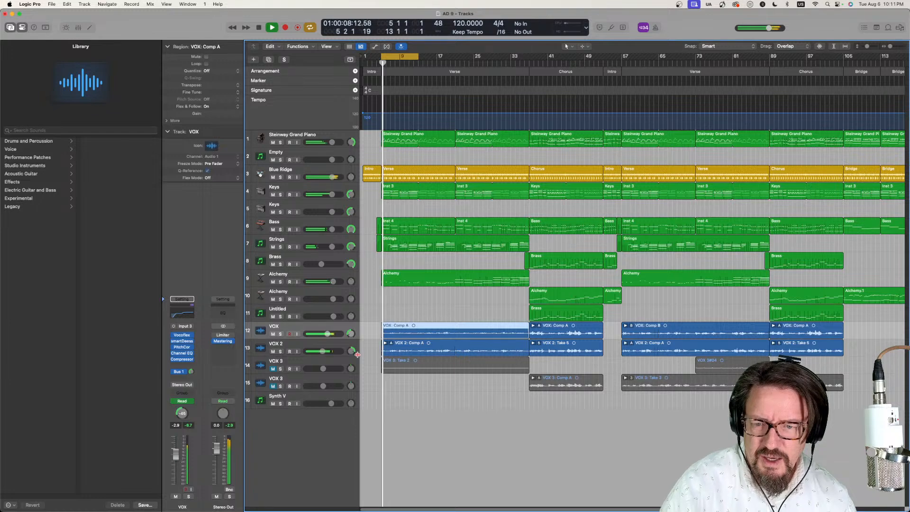
- Insert the Vocoflex plug-in ahead of smartDeess on the VOX 2 track and open its window
click(303, 345)
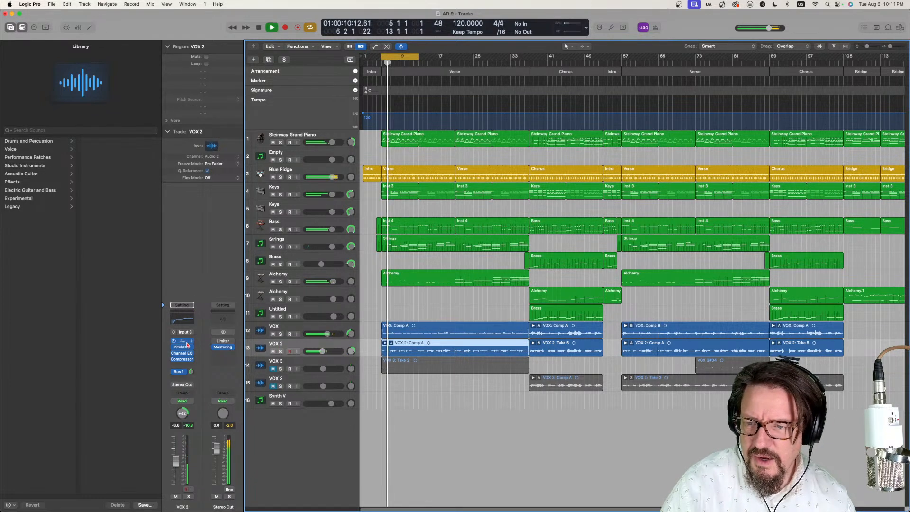
click(180, 341)
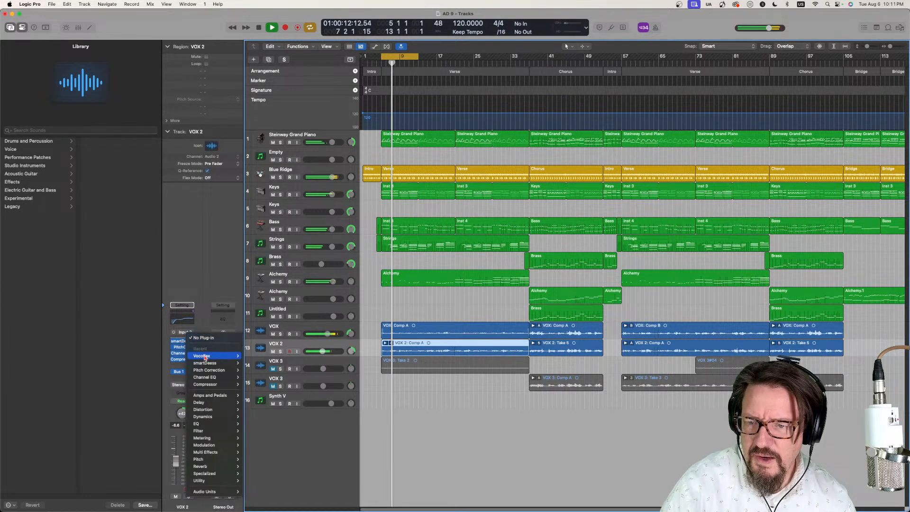
click(250, 356)
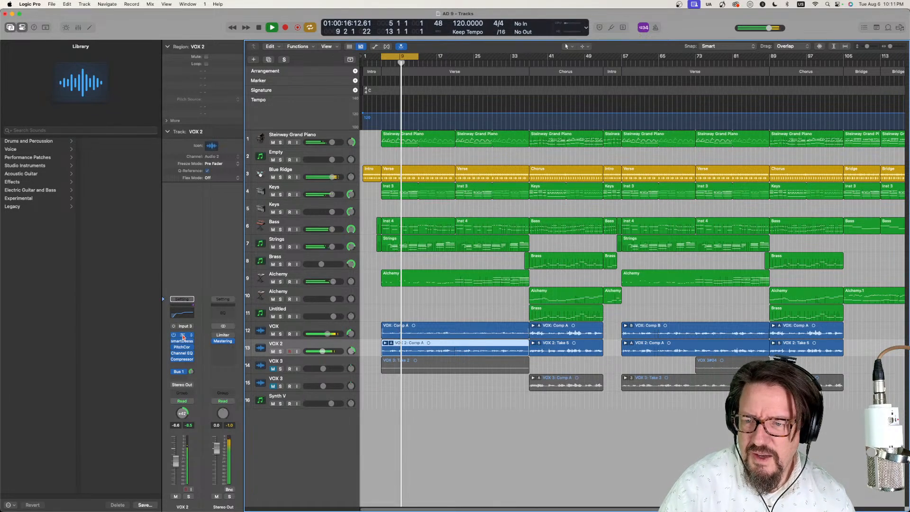
click(192, 334)
- Load the Fluid Mature Alto voice in VOX 2's Vocoflex and move the plug-in window off the track list
click(420, 135)
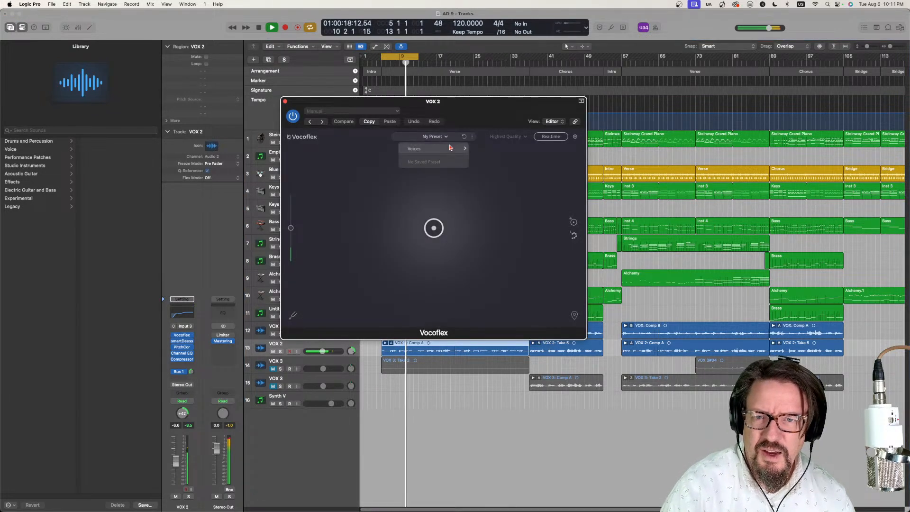
mouse_move(450, 149)
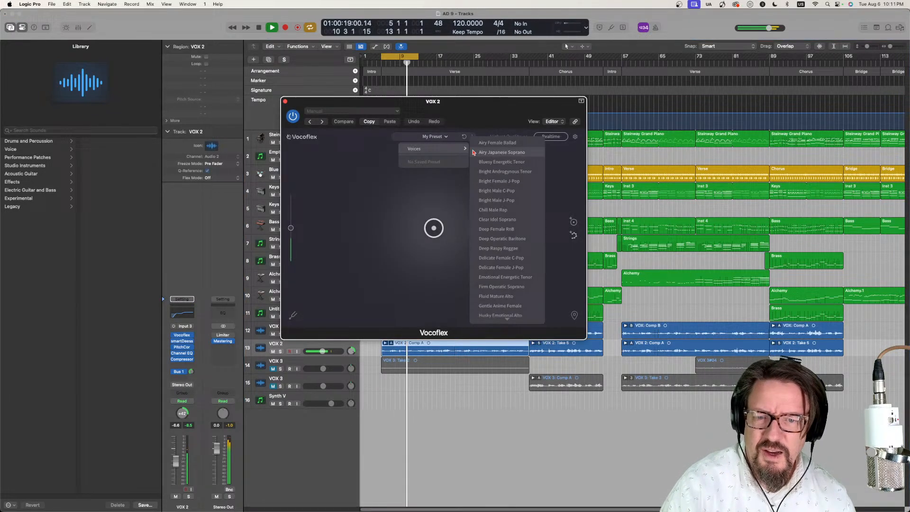
click(495, 296)
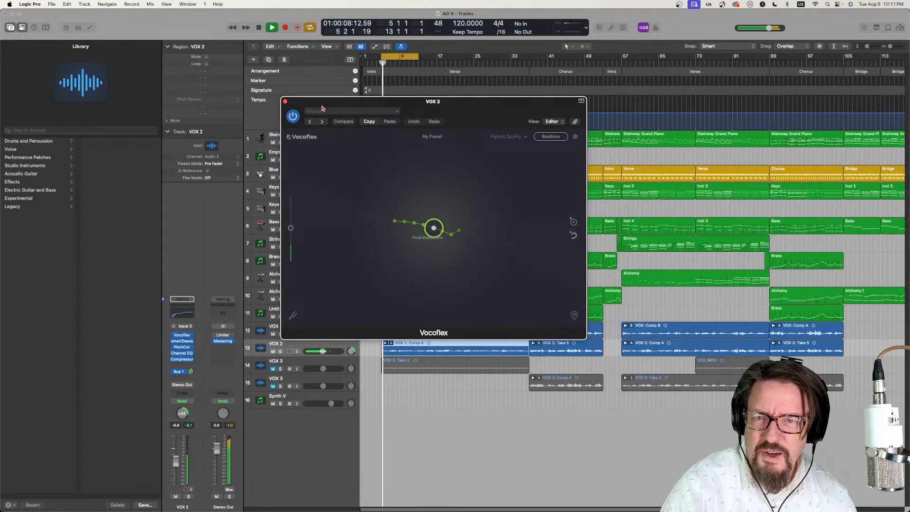
drag(321, 108, 623, 106)
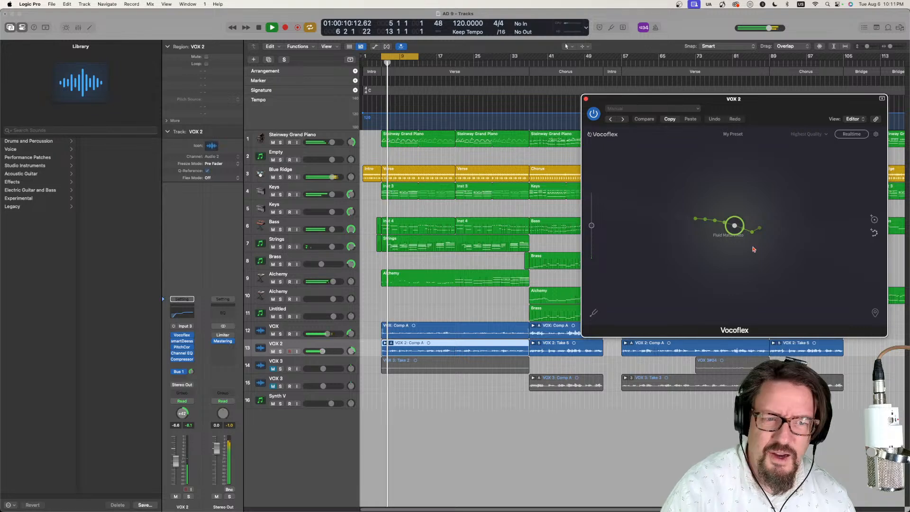
- Open Vocoflex on the VOX track and move its blend point from Airy Japanese Soprano to Airy Female Ballad
click(313, 330)
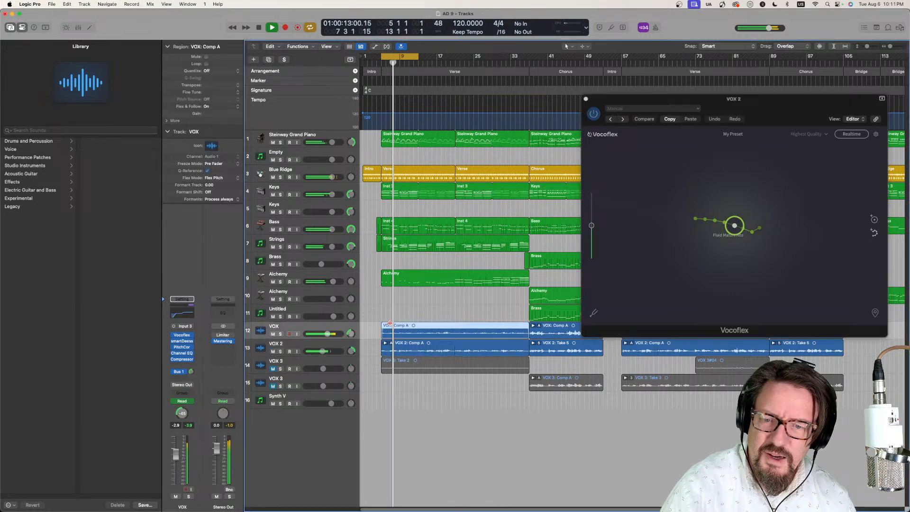
click(181, 334)
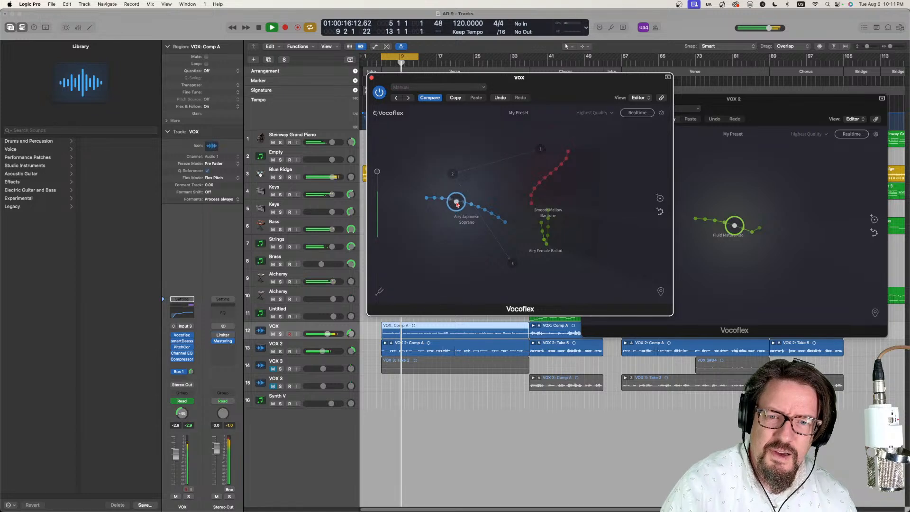
drag(453, 203, 541, 238)
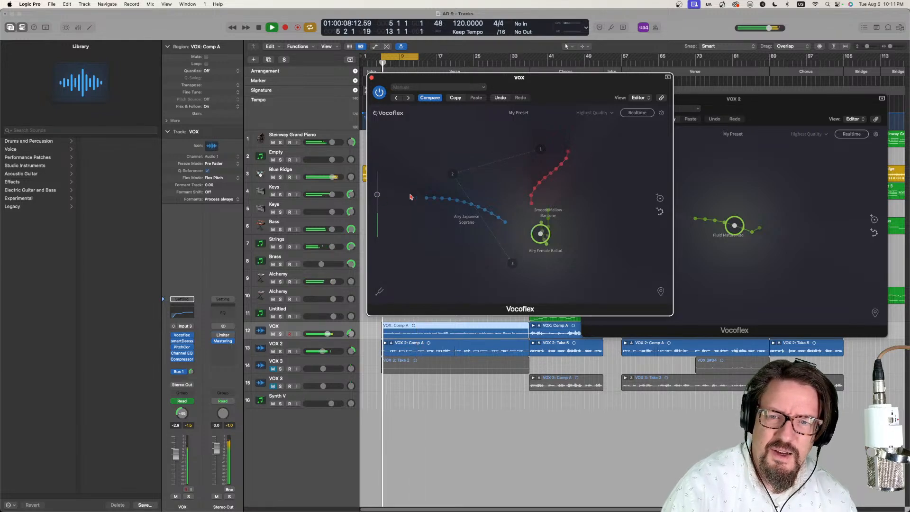
- Place VOX's blend point at the end of the Airy Female Ballad voice and adjust the Vocoflex pre-gain
click(375, 195)
drag(376, 193, 545, 246)
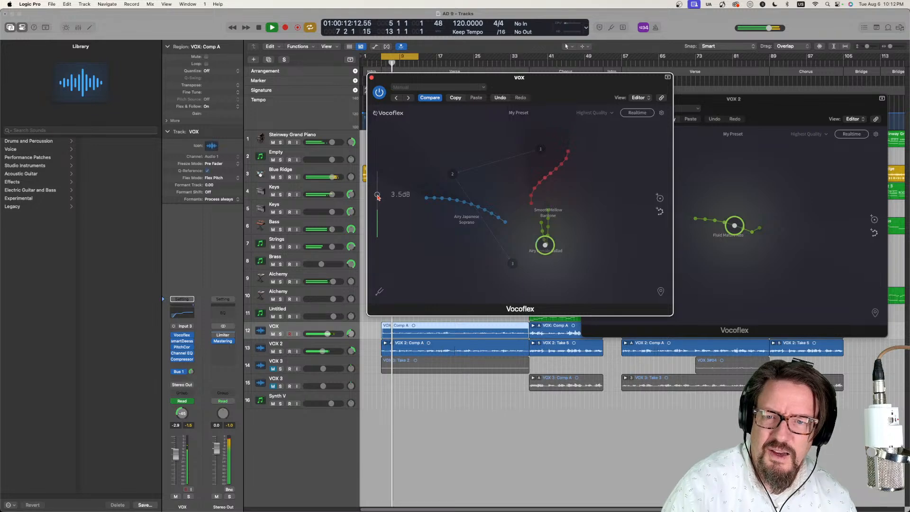
drag(377, 197, 379, 192)
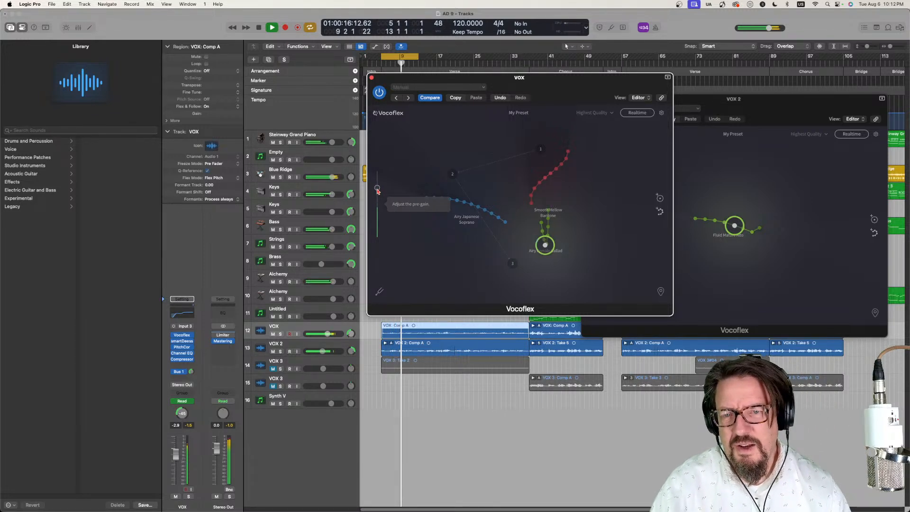
drag(378, 190, 378, 186)
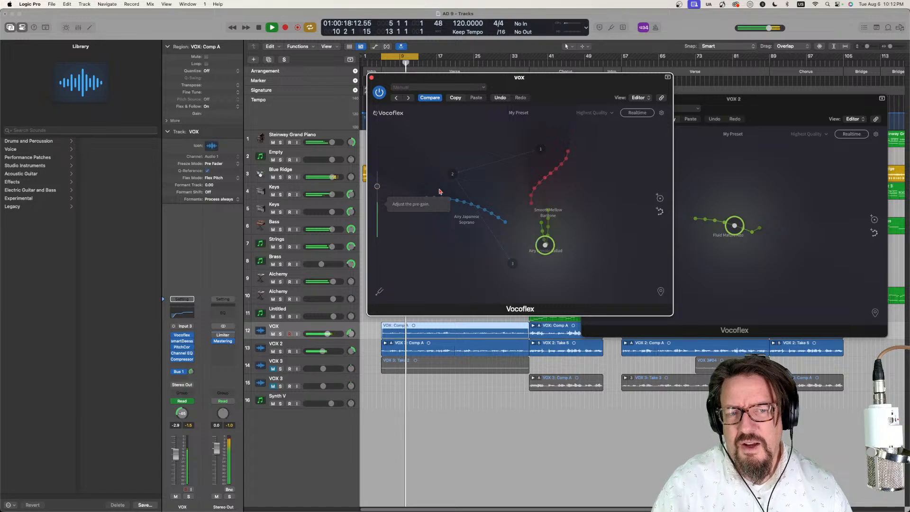
- Move VOX 2's blend point well above the Fluid Mature Alto voice and lower the Vocoflex pre-gain
click(766, 156)
drag(591, 227, 592, 237)
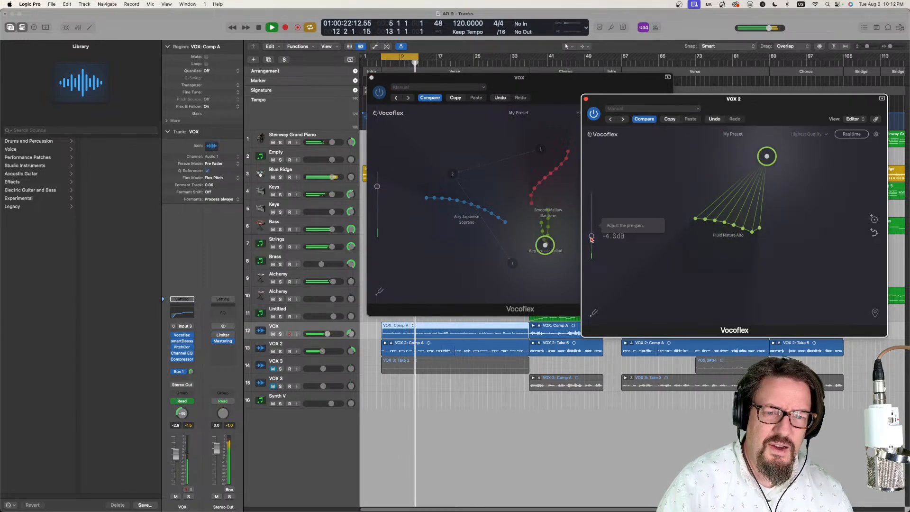
- Try a +12 pitch shift in VOX 2's Vocoflex, reset it to 0, and return the blend point to Fluid Mature Alto
click(593, 315)
drag(632, 314, 648, 317)
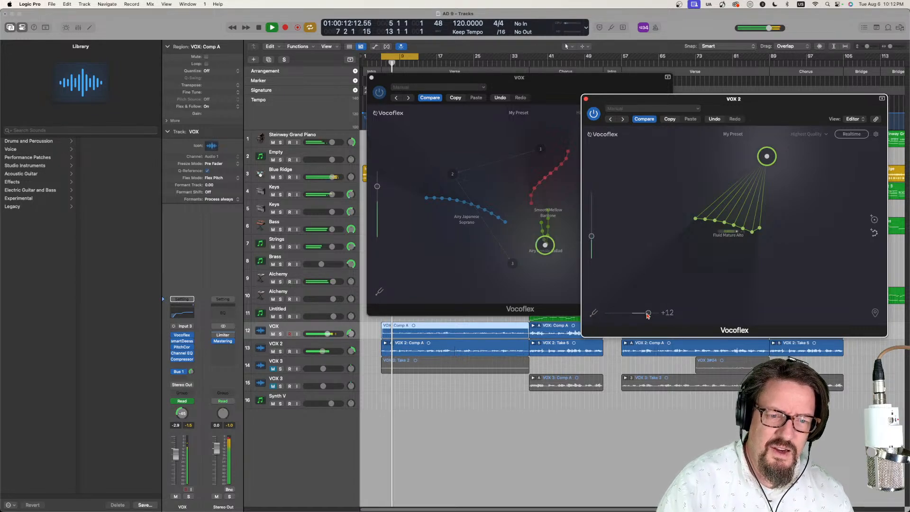
drag(648, 314, 632, 316)
drag(766, 156, 732, 223)
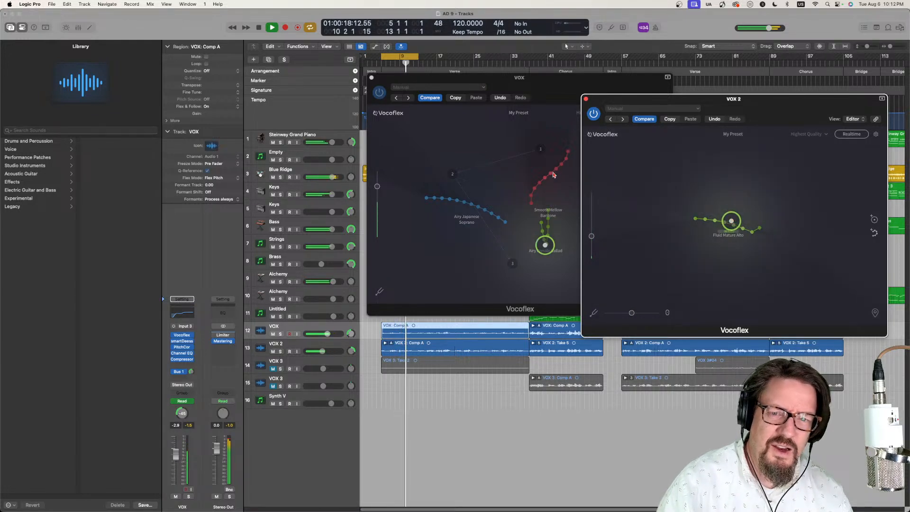
- Move the blend point in VOX's Vocoflex back to the start of the Airy Japanese Soprano voice
click(564, 92)
drag(543, 256, 431, 206)
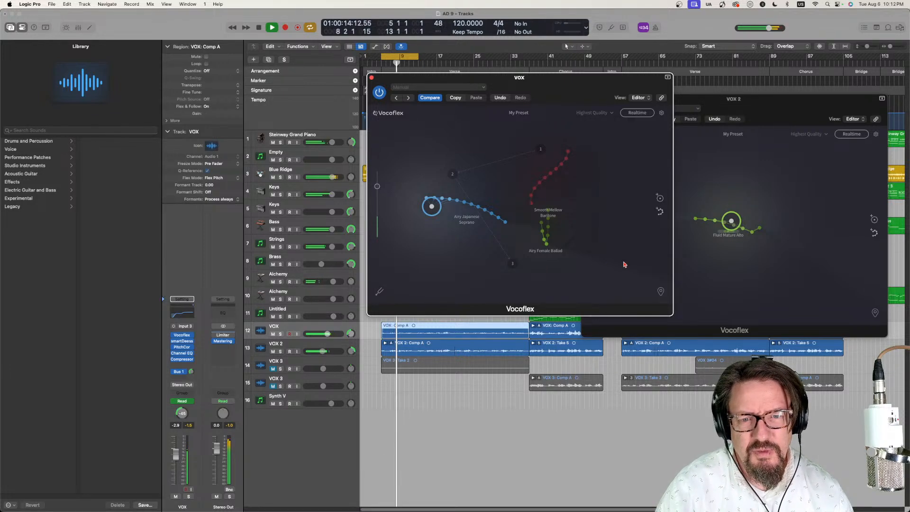
- Replace Fluid Mature Alto with the Firm Operatic Soprano voice in VOX 2's Vocoflex and set the blend point on it
click(737, 140)
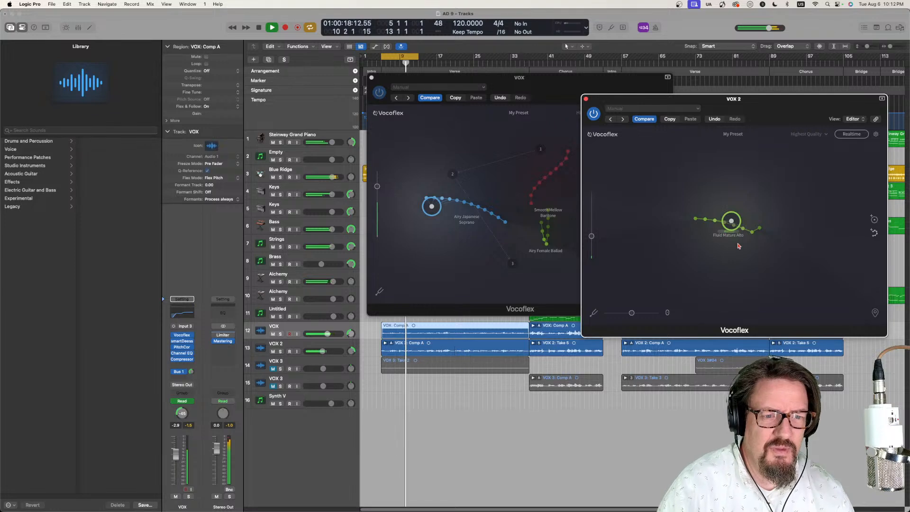
drag(733, 237, 720, 237)
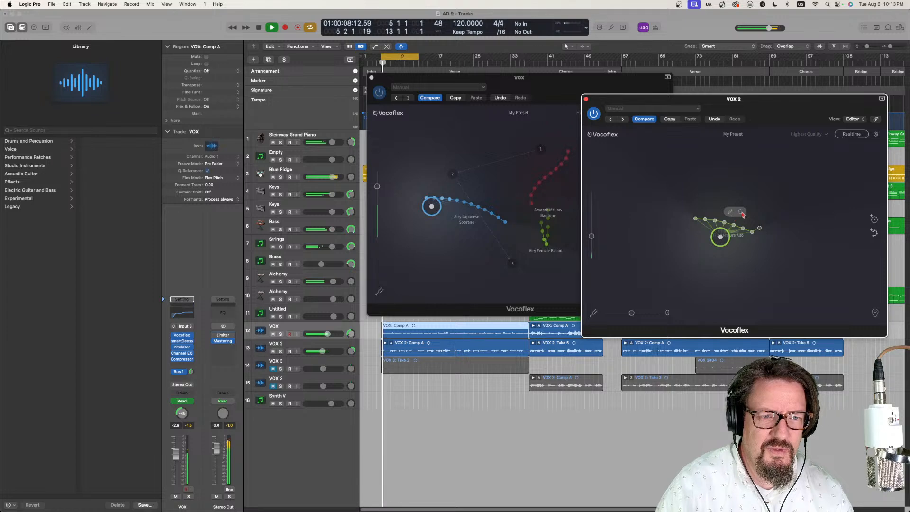
click(740, 212)
click(734, 133)
mouse_move(739, 146)
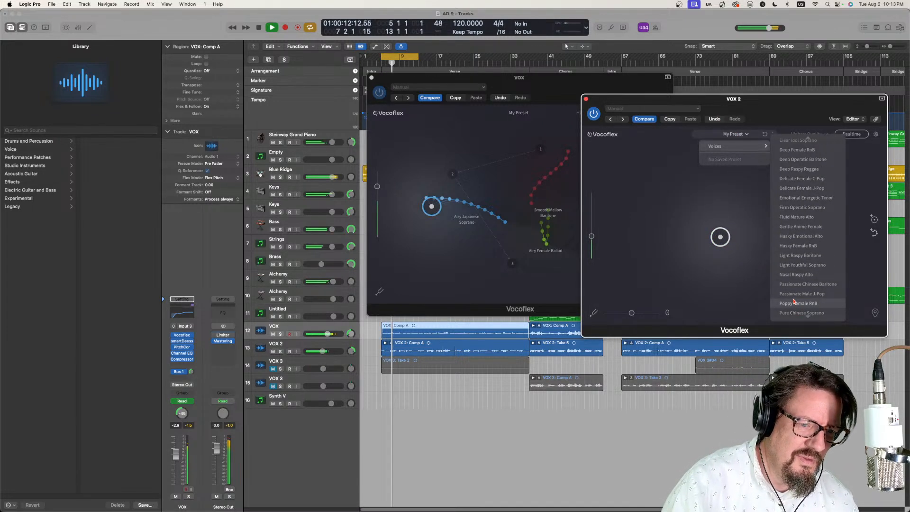
click(800, 208)
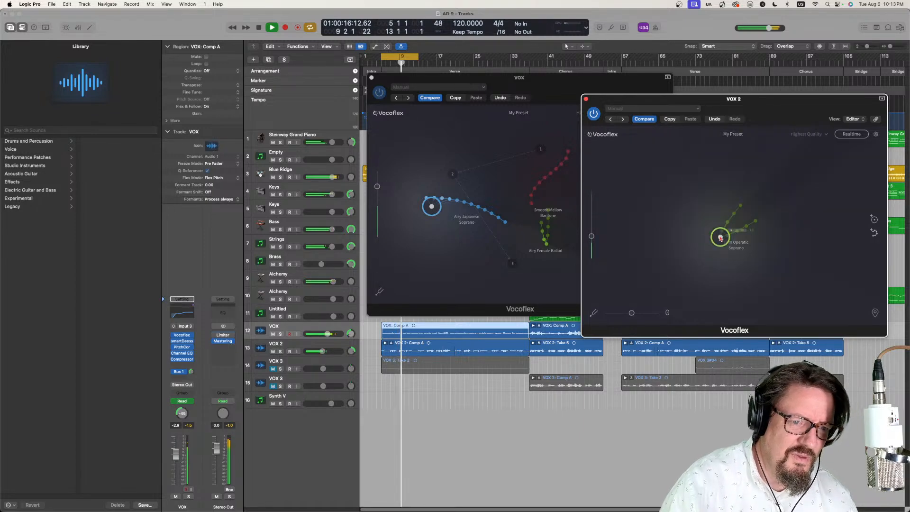
drag(720, 239, 725, 232)
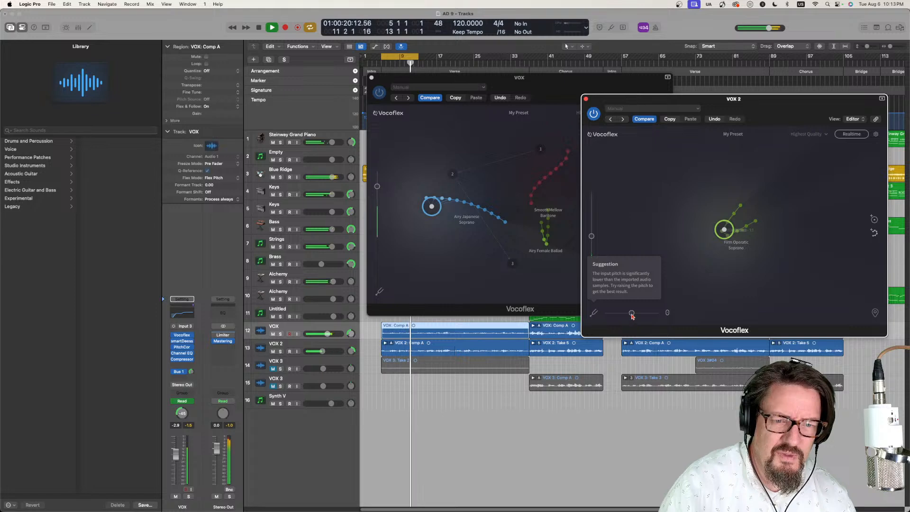
- Set the pitch shift in VOX 2's Vocoflex to +12 and readjust its pre-gain
drag(632, 316, 649, 319)
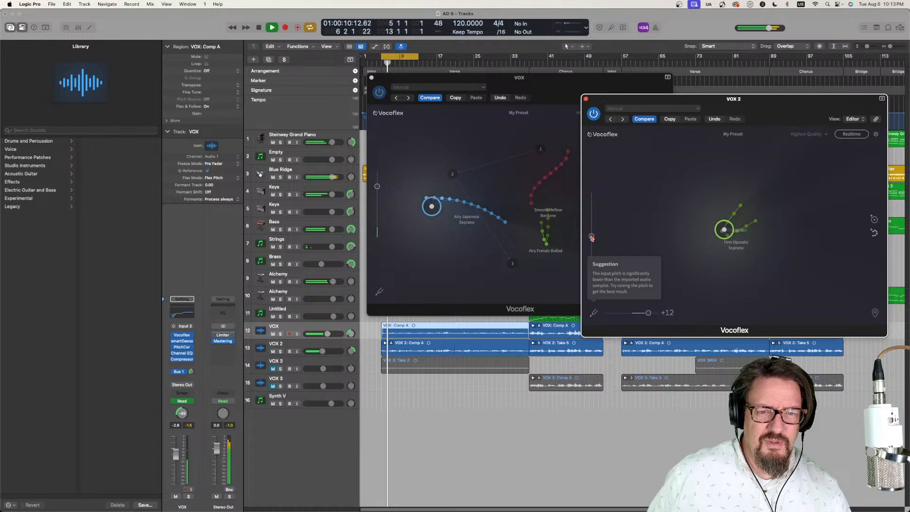
drag(591, 237, 592, 244)
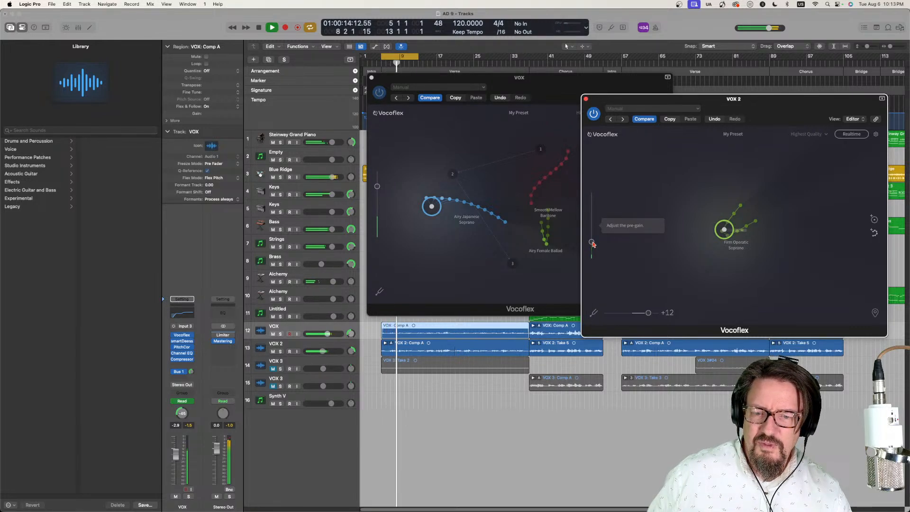
mouse_move(592, 244)
mouse_down()
mouse_move(592, 253)
mouse_move(592, 236)
mouse_up()
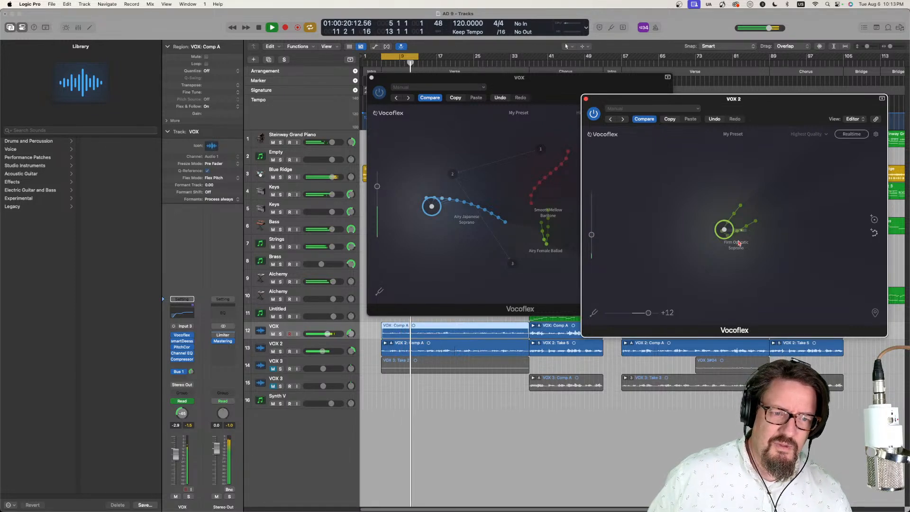
- Stop playback, replace Firm Operatic Soprano with Pure Chinese Soprano in VOX 2's Vocoflex, and place the blend point on the new voice
mouse_move(723, 230)
mouse_down()
mouse_move(738, 244)
mouse_move(745, 230)
mouse_up()
key(space)
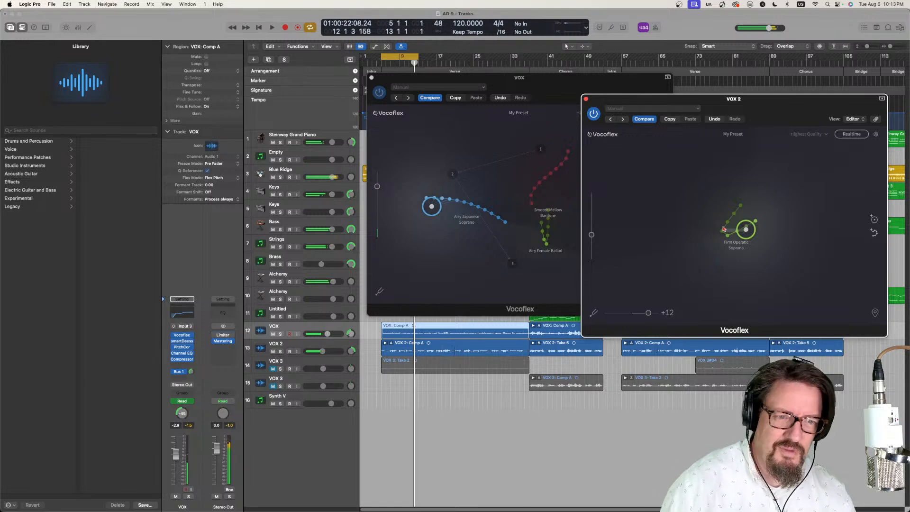
click(722, 212)
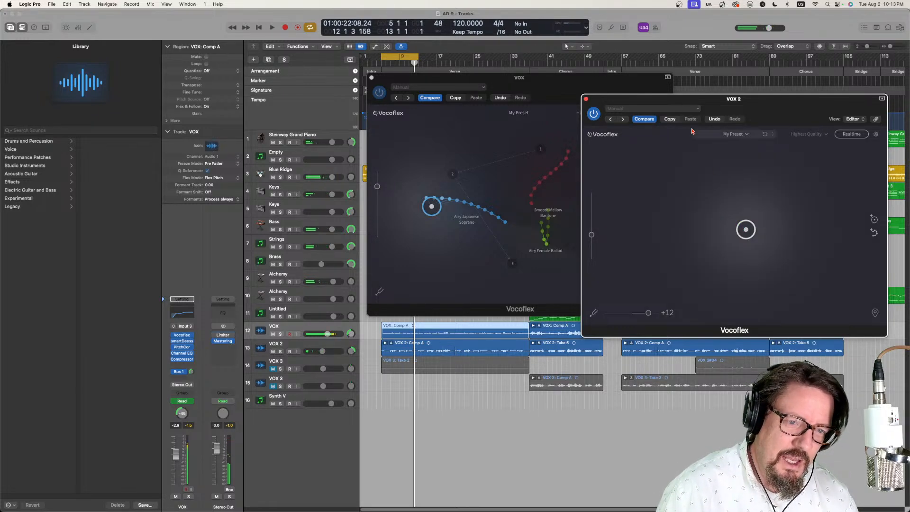
click(733, 134)
mouse_move(730, 147)
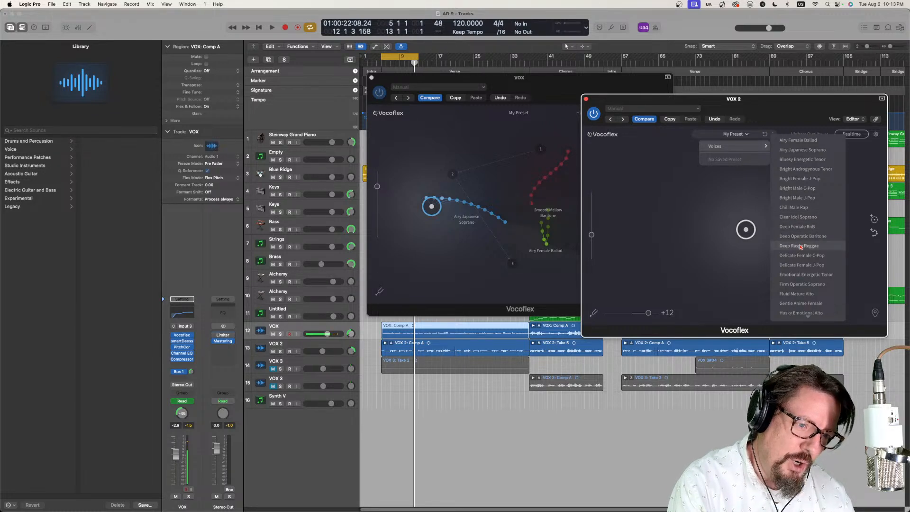
mouse_move(807, 315)
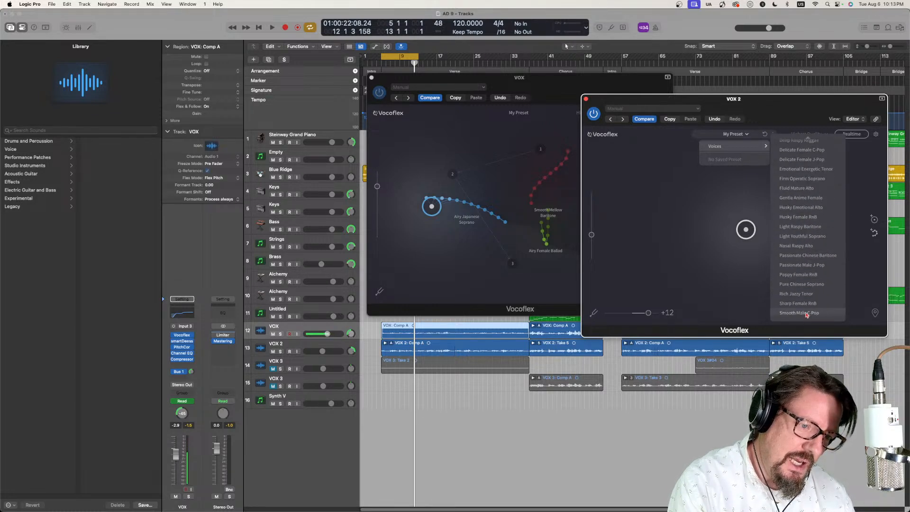
click(804, 284)
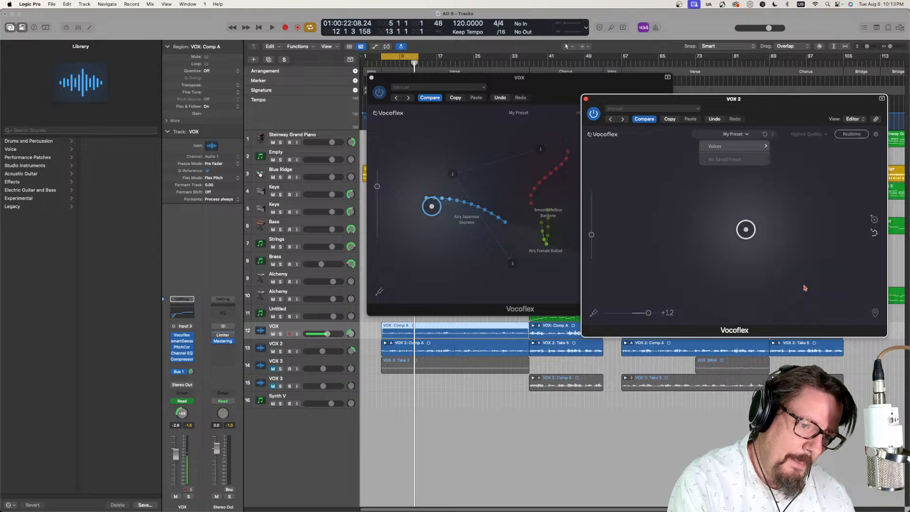
drag(746, 231, 741, 232)
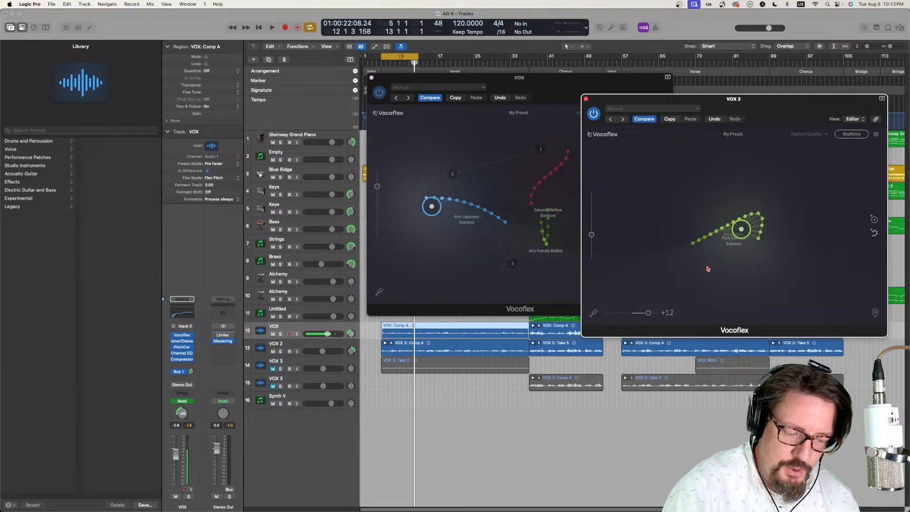
- Play the song, shift the blend point, and replace Pure Chinese Soprano with Bright Male C-Pop in VOX 2's Vocoflex
key(space)
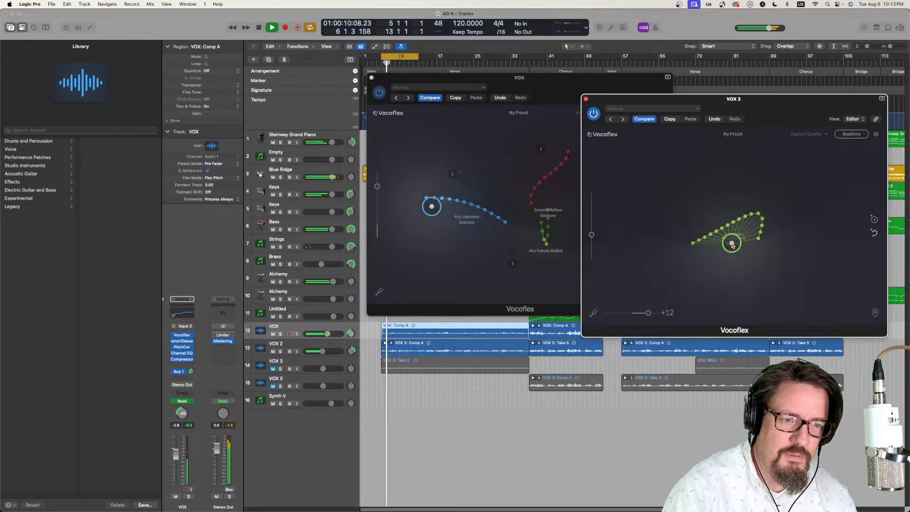
drag(730, 240, 730, 238)
mouse_move(733, 215)
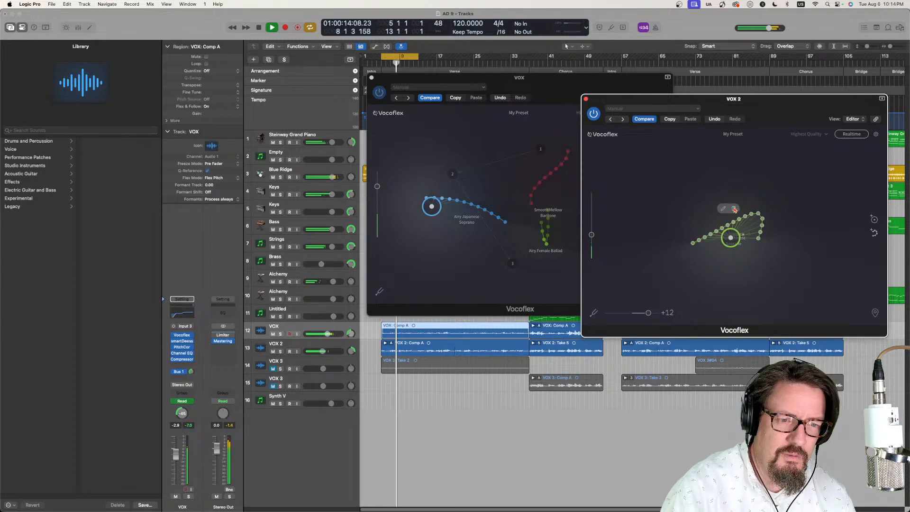
click(734, 209)
click(729, 133)
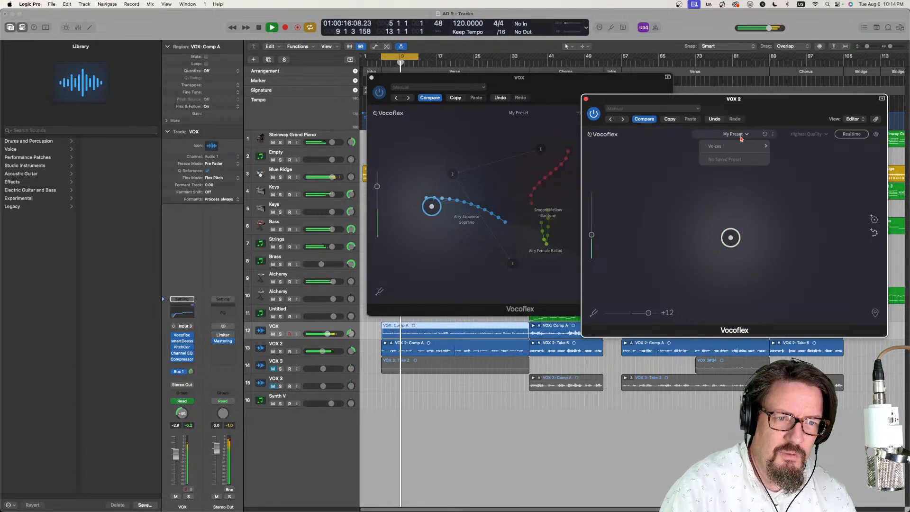
mouse_move(739, 146)
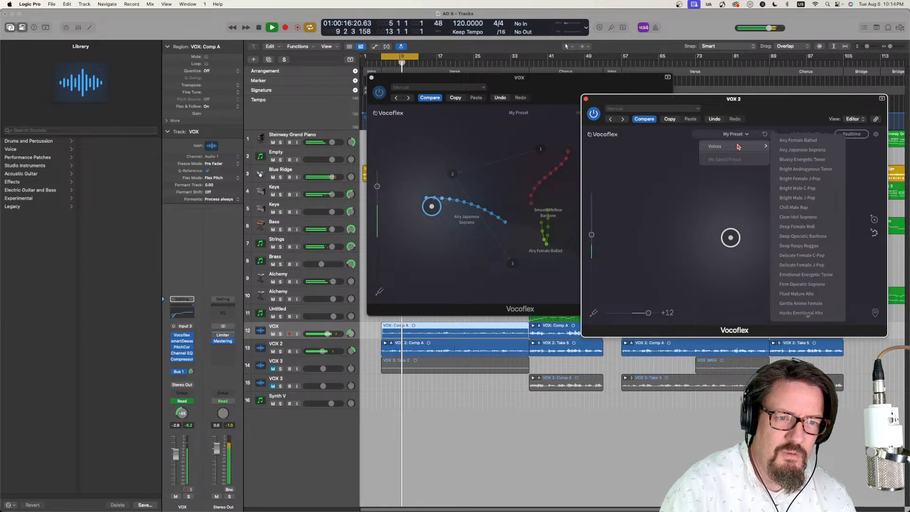
click(813, 190)
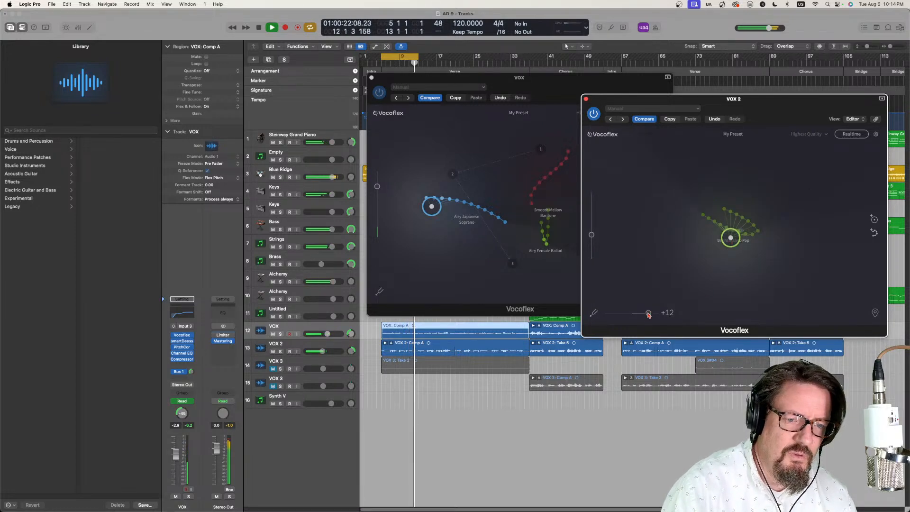
- Set the pitch shift in VOX 2's Vocoflex to 0 and lower its pre-gain slightly
drag(648, 313, 631, 314)
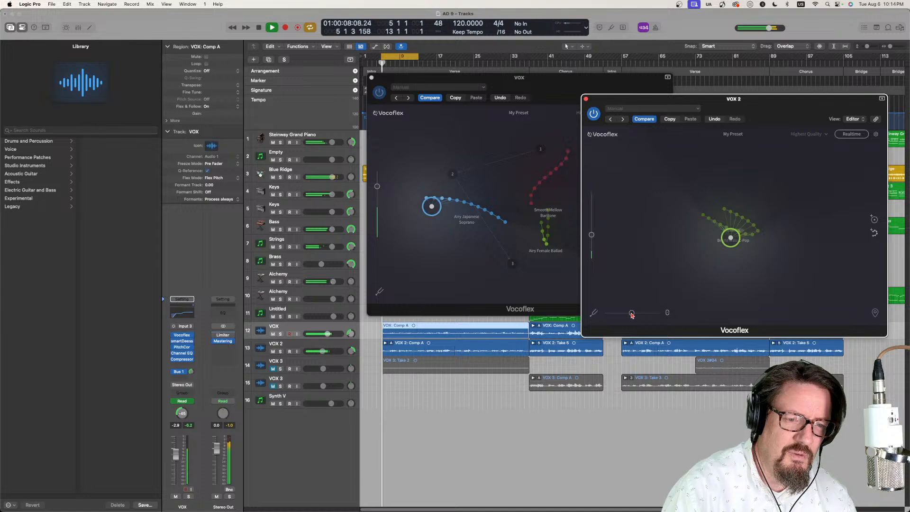
drag(591, 235, 592, 244)
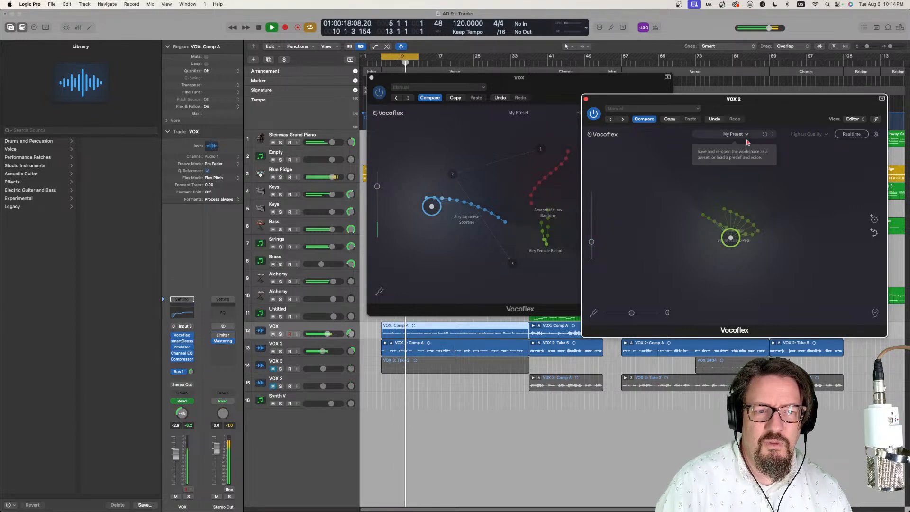
- Replace Bright Male C-Pop with the Sweet Dreamy Alto voice in VOX 2's Vocoflex and set the blend point on it
click(716, 224)
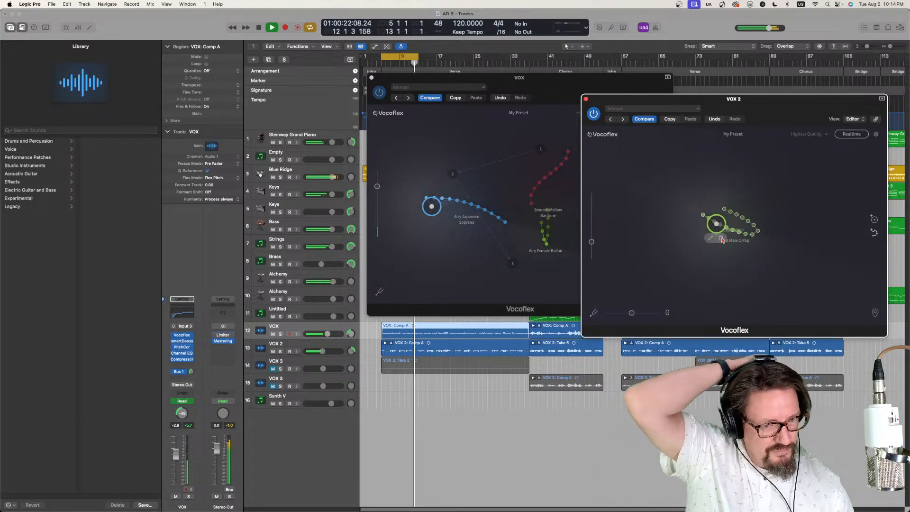
key(Delete)
click(733, 134)
mouse_move(739, 146)
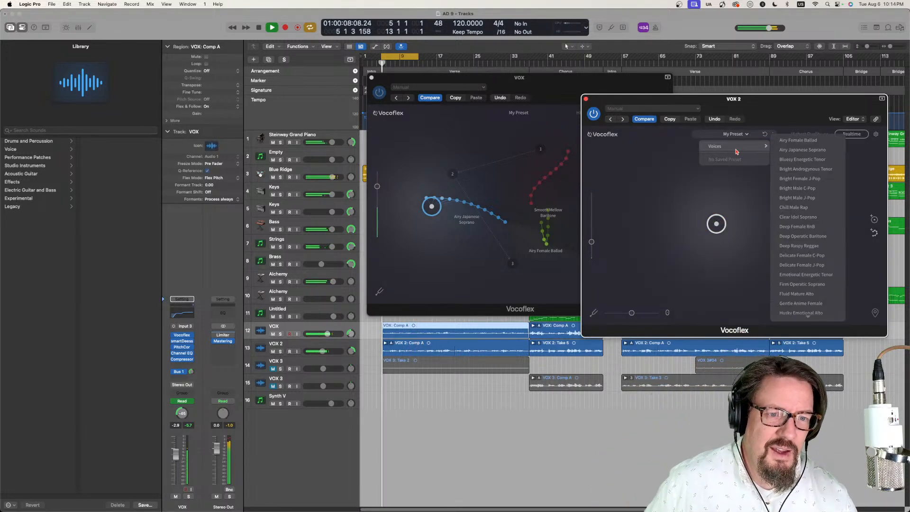
scroll(805, 312, down, 10)
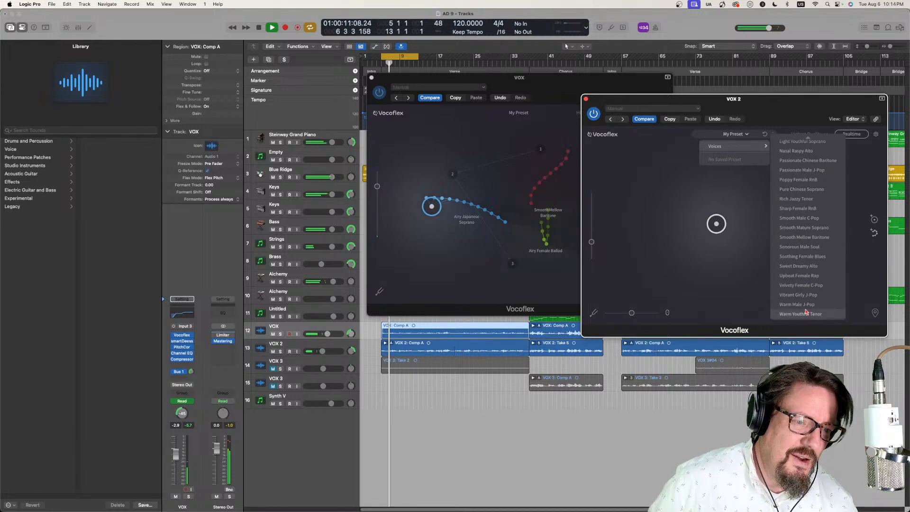
click(800, 266)
drag(716, 224, 732, 234)
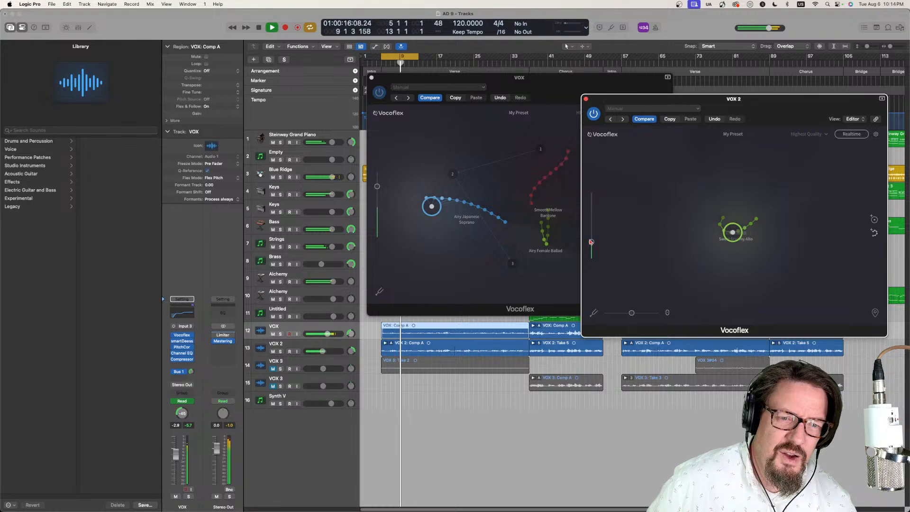
- Unmute the upper VOX 3 track, and rebalance the vocals by raising VOX 2's Vocoflex pre-gain and lowering VOX's
drag(592, 241, 591, 233)
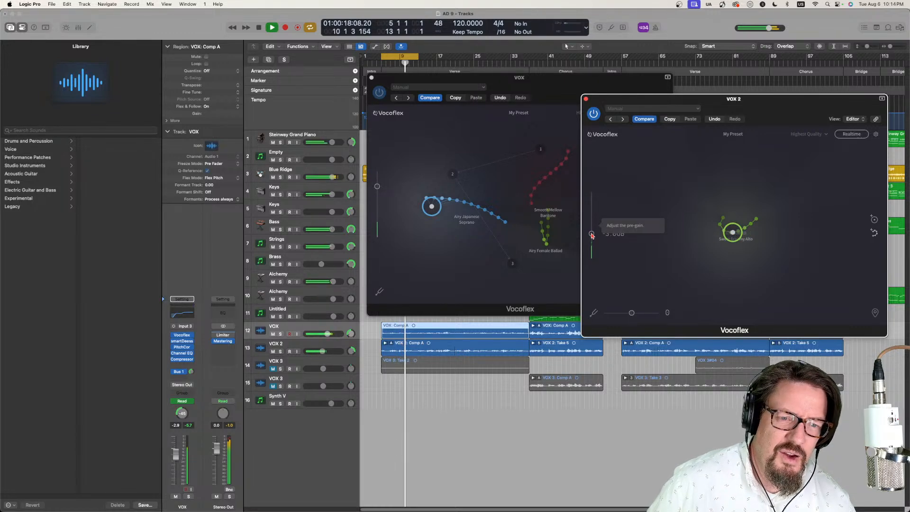
click(274, 370)
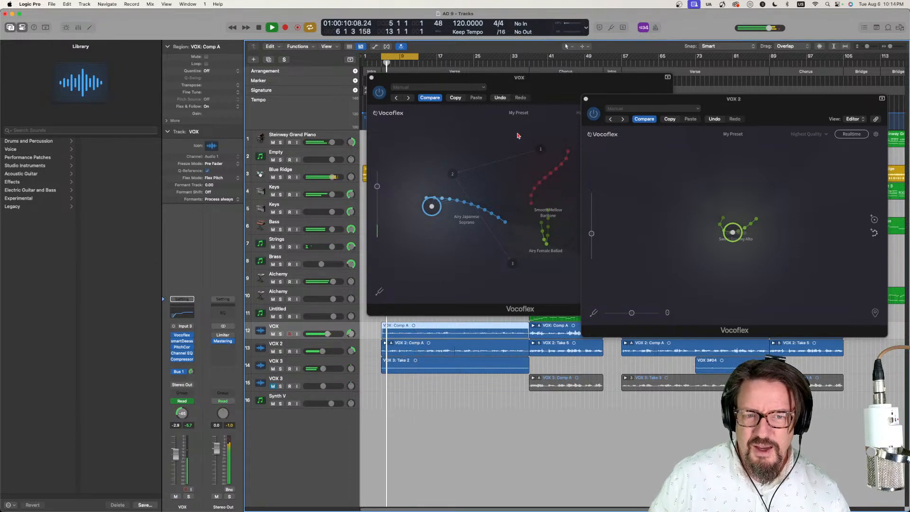
drag(377, 186, 378, 211)
- Reposition the blend point at Sweet Dreamy Alto in VOX 2's Vocoflex and move its window lower to uncover VOX's plug-in window
click(681, 265)
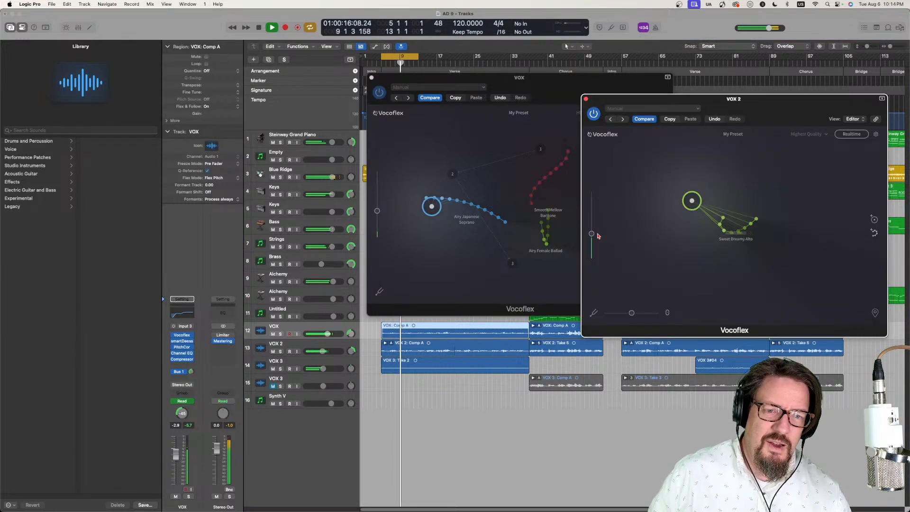
drag(695, 204, 744, 241)
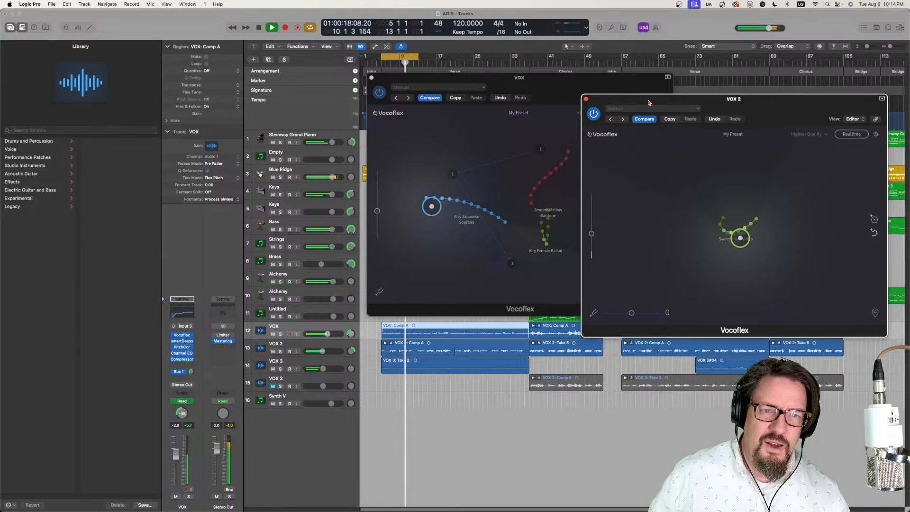
drag(648, 102, 649, 209)
drag(596, 340, 593, 333)
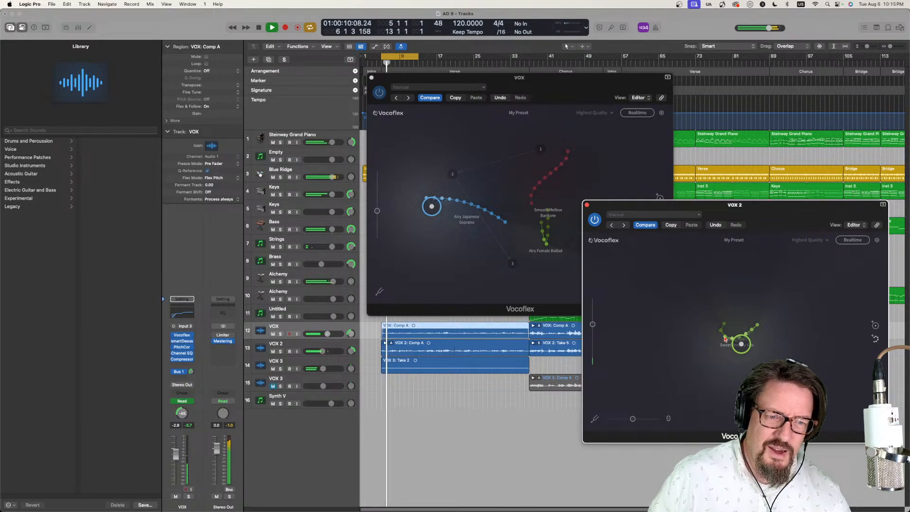
- Readjust the pre-gain in VOX's Vocoflex and lower the pre-gain in VOX 2's Vocoflex
drag(377, 211, 377, 224)
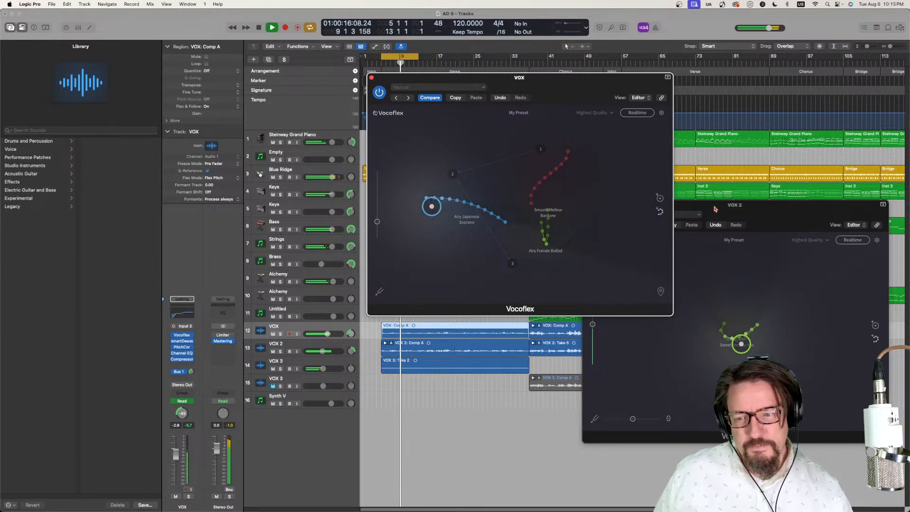
drag(378, 220, 379, 209)
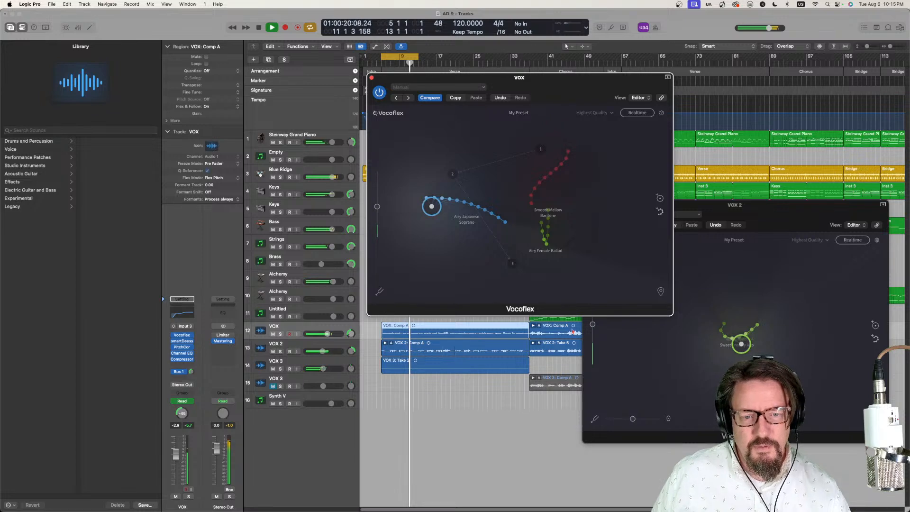
mouse_move(592, 326)
mouse_down()
mouse_move(593, 309)
mouse_move(595, 342)
mouse_up()
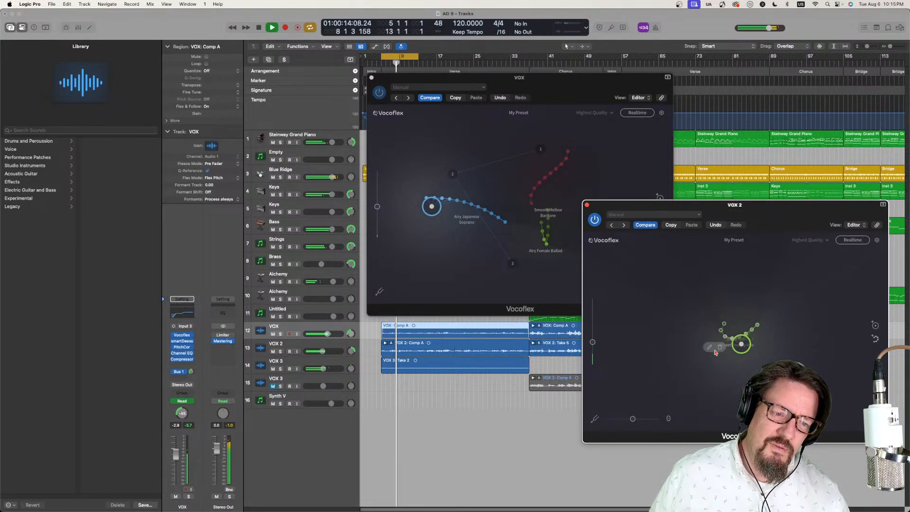
- Replace Sweet Dreamy Alto with the Chill Male Rap voice in VOX 2's Vocoflex and reduce its pre-gain slightly
click(719, 348)
click(742, 240)
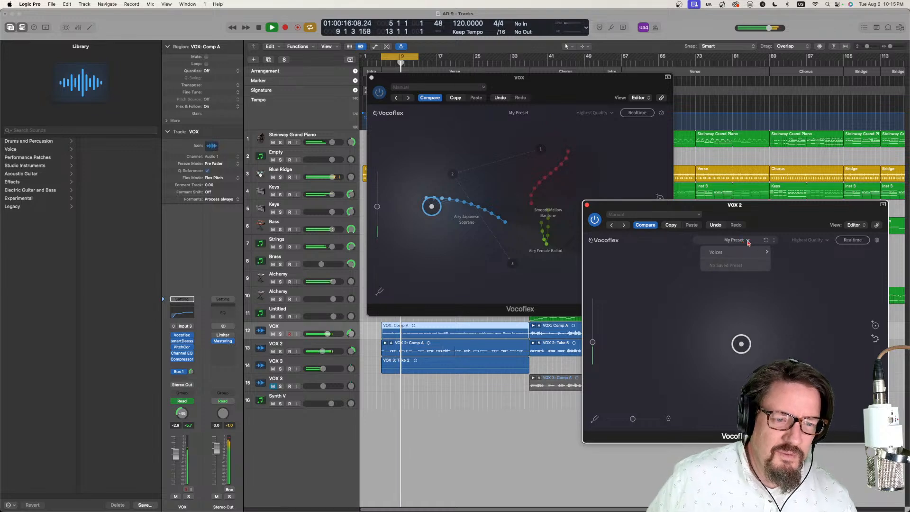
mouse_move(742, 255)
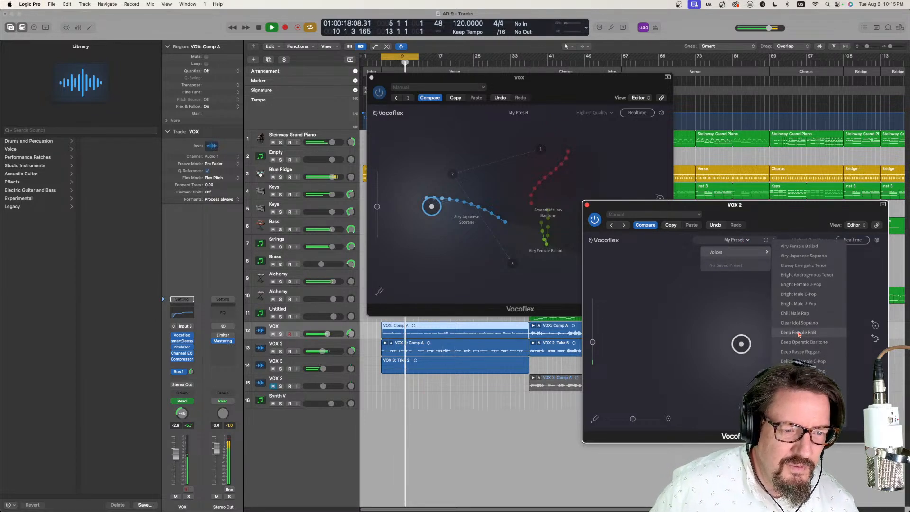
click(799, 314)
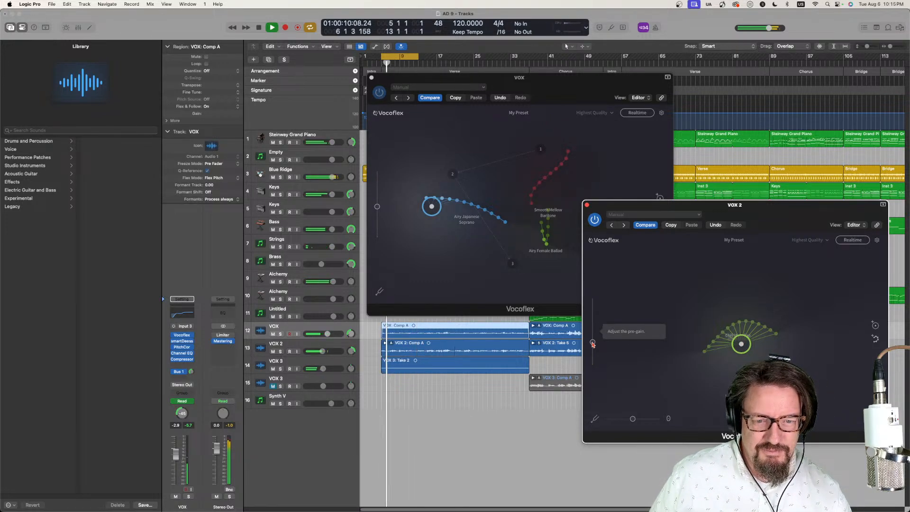
drag(592, 343, 605, 384)
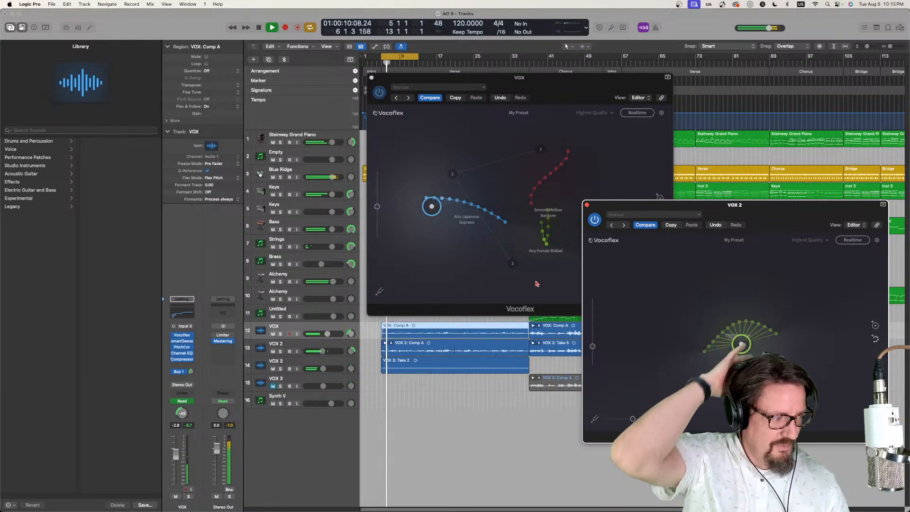
- Stop playback and close the Vocoflex windows of VOX 2 and VOX
key(space)
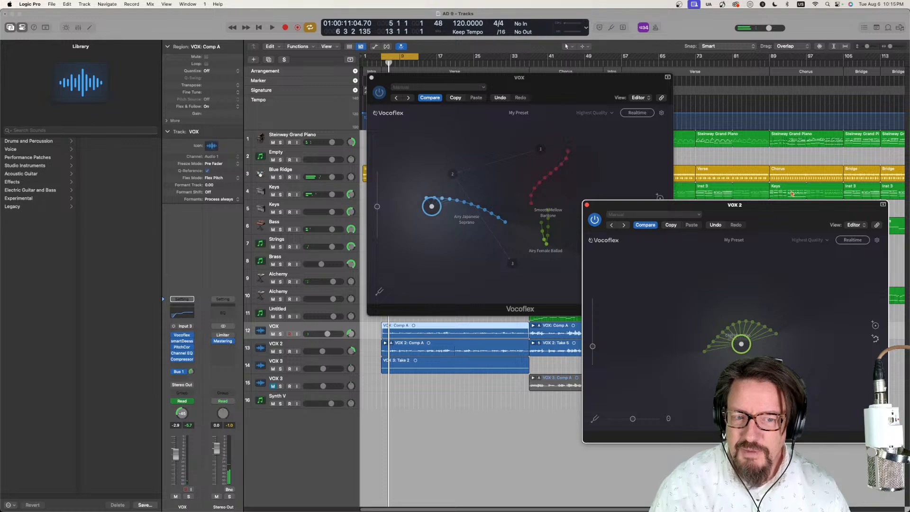
click(587, 205)
click(371, 78)
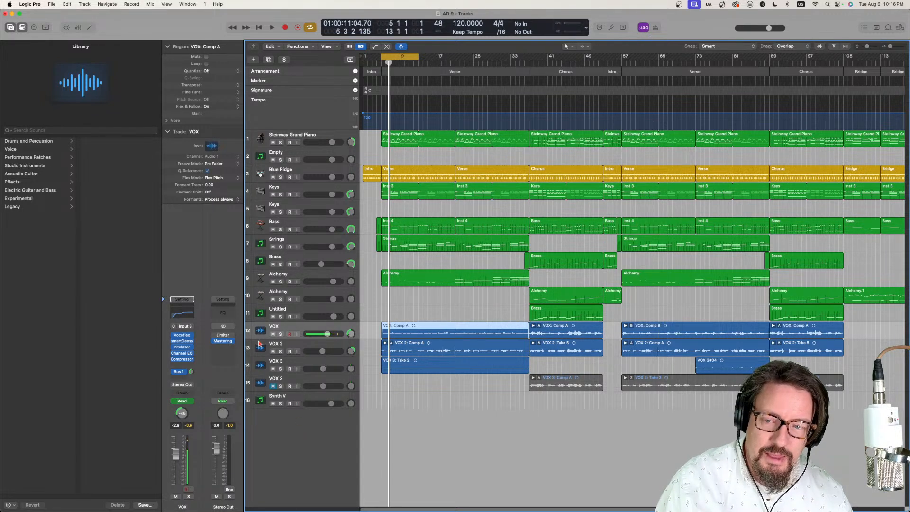
- Add a new instrument track below Synth V with a stereo Retro Synth, then enlarge and close the synth's window
click(283, 311)
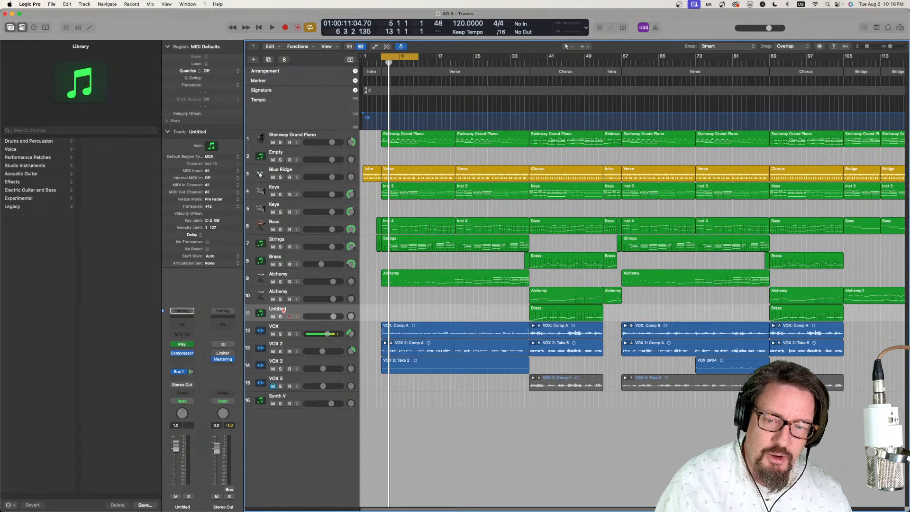
double_click(288, 436)
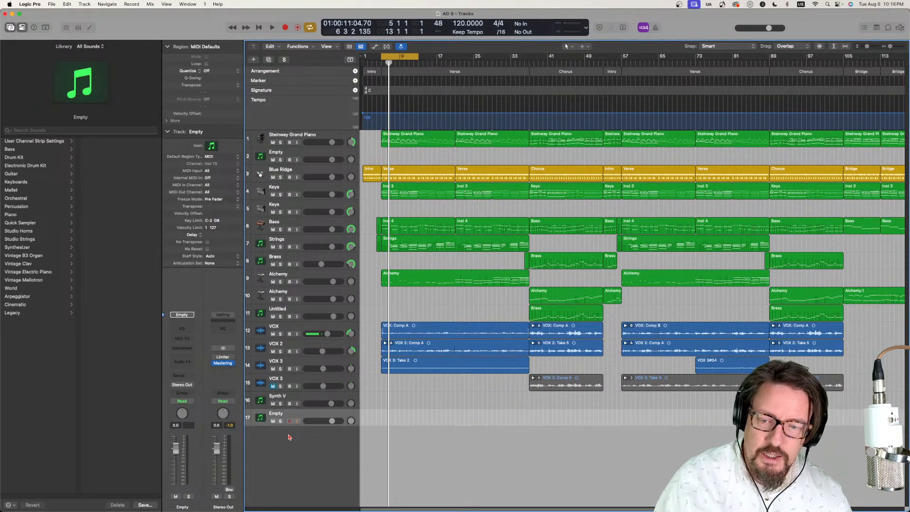
click(191, 349)
mouse_move(201, 271)
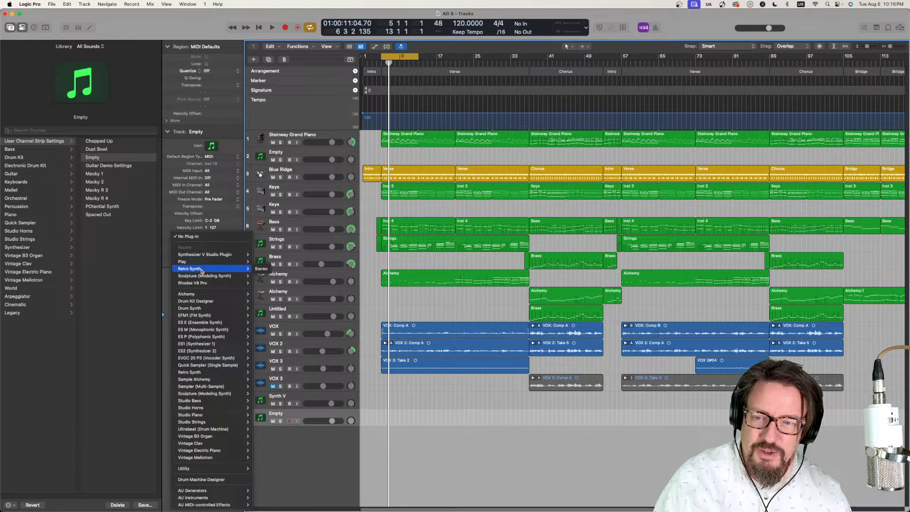
click(261, 268)
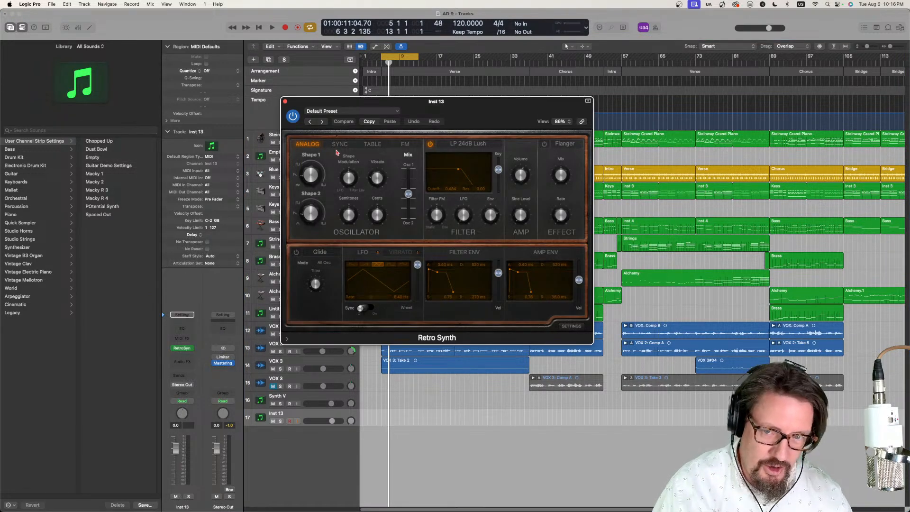
drag(593, 350, 706, 416)
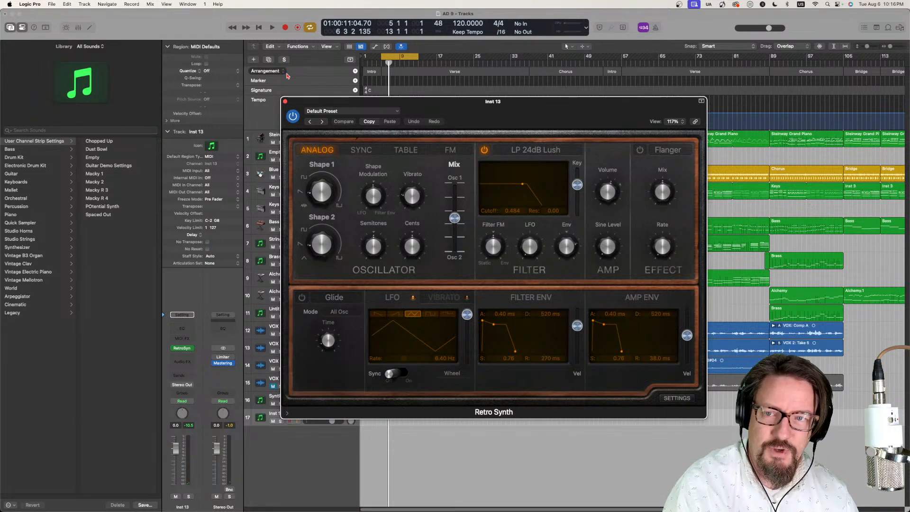
click(286, 102)
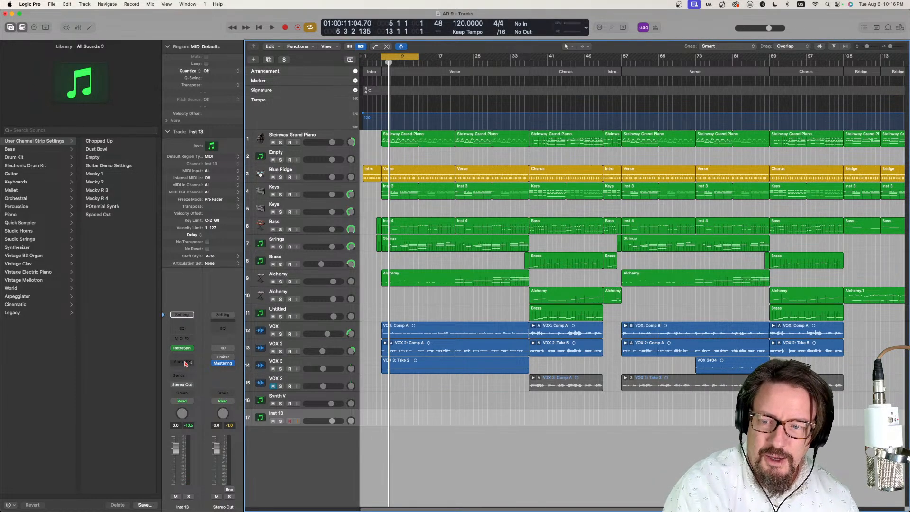
- Insert Vocoflex as an audio effect on the Retro Synth track and turn on Realtime mode with Lowest Latency
click(182, 361)
click(235, 361)
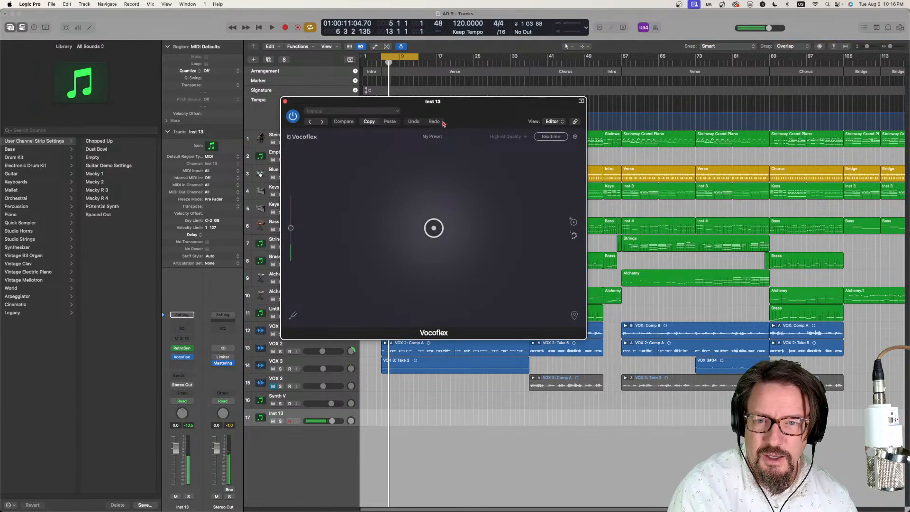
click(549, 137)
click(516, 136)
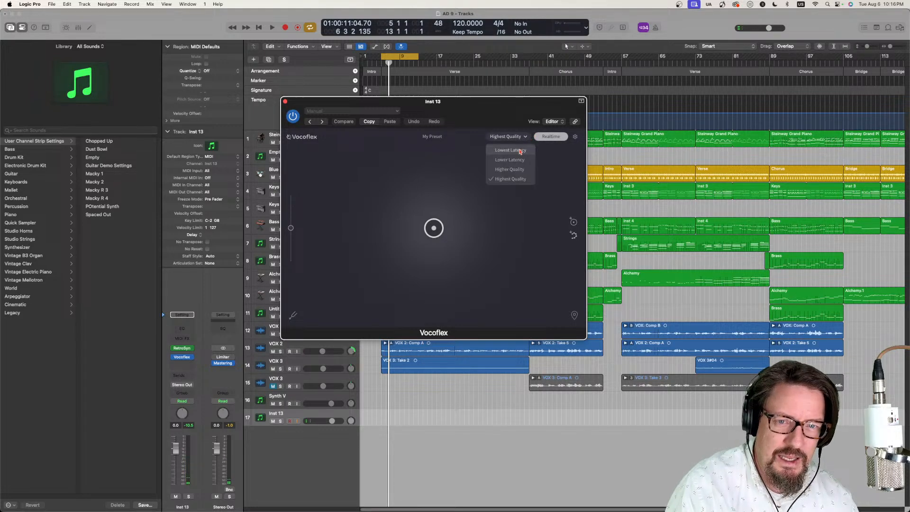
click(518, 150)
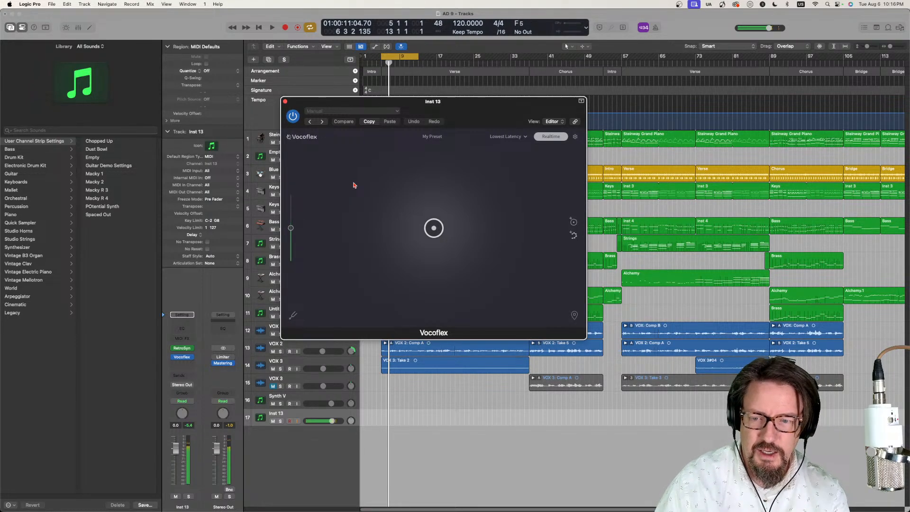
- Load the Clear Idol Soprano voice into the Retro Synth track's Vocoflex
click(444, 137)
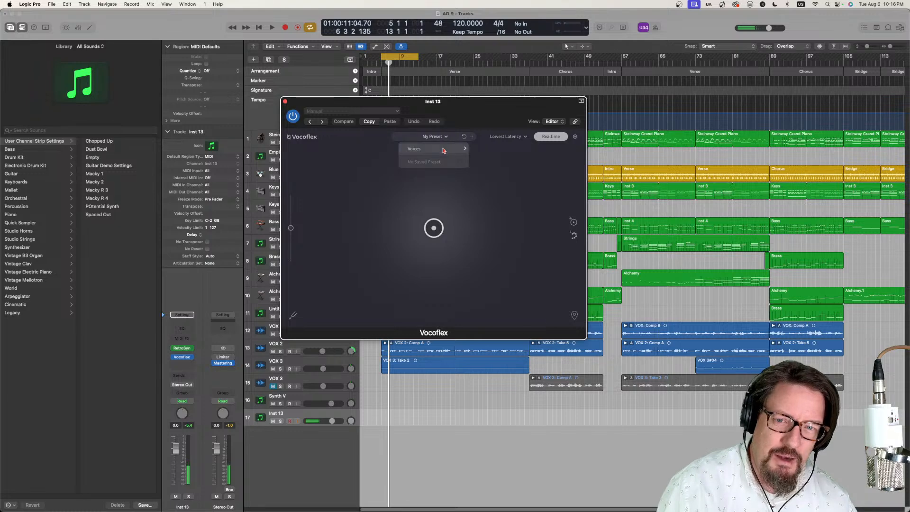
mouse_move(444, 149)
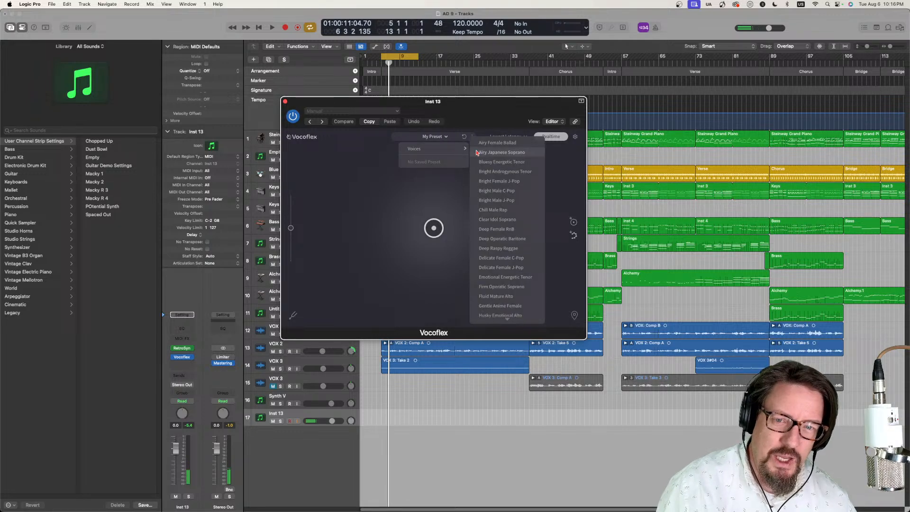
click(499, 220)
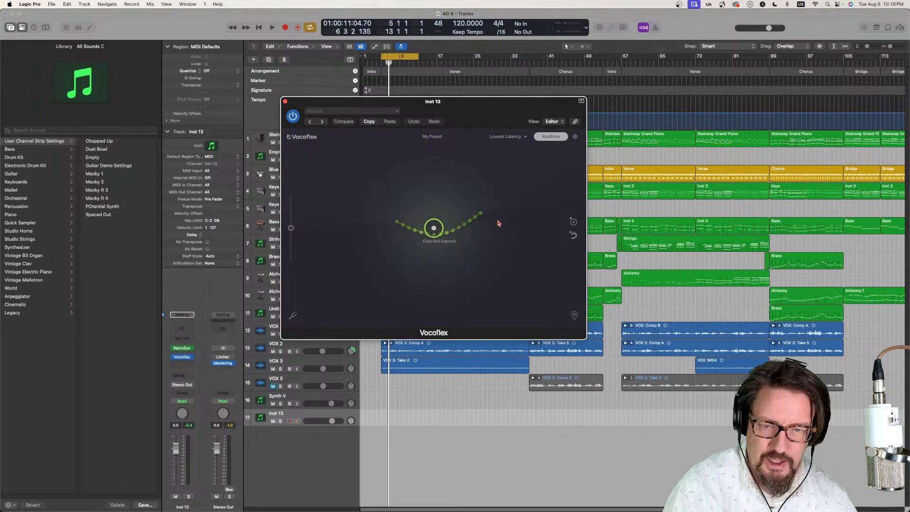
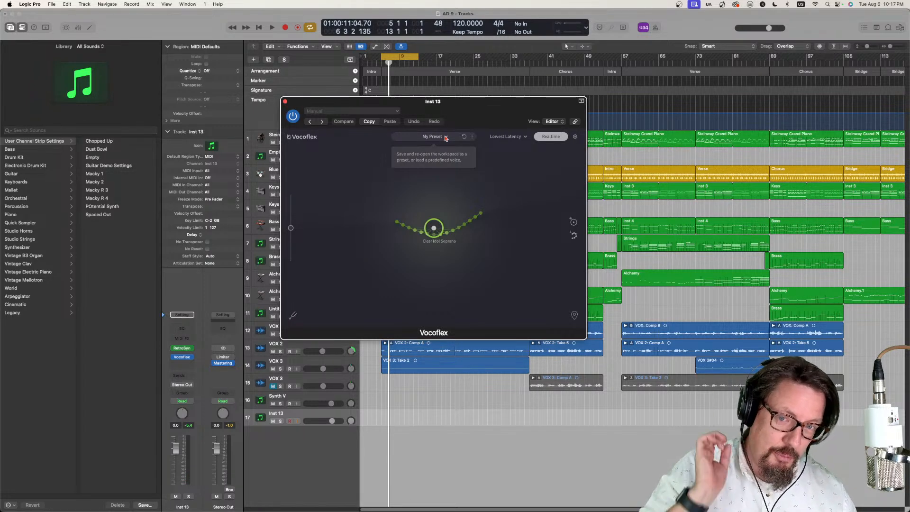
- Add the Deep Female RnB and Smooth Mellow Baritone voices to the Vocoflex workspace
click(445, 137)
mouse_move(445, 150)
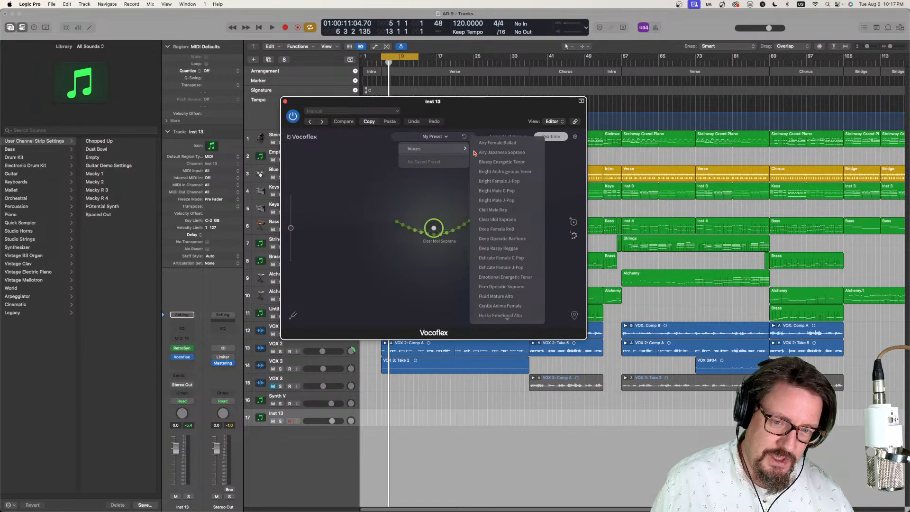
click(512, 231)
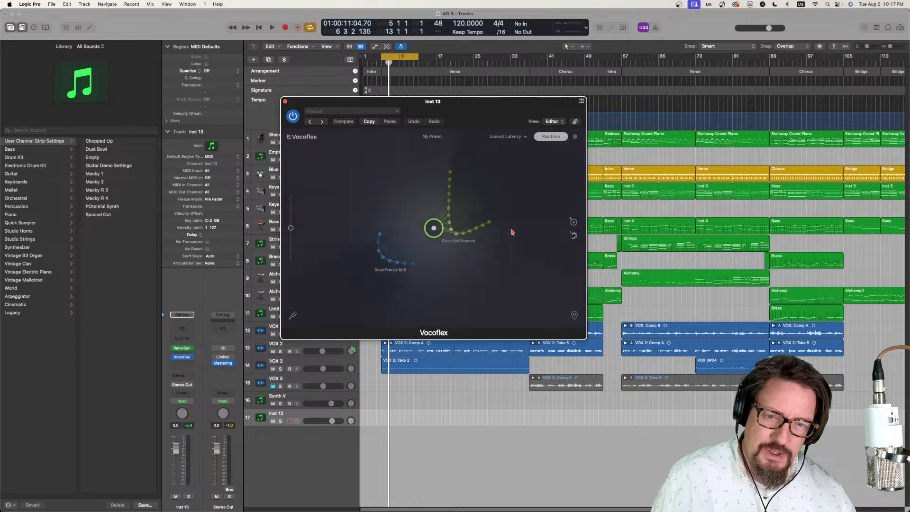
click(448, 137)
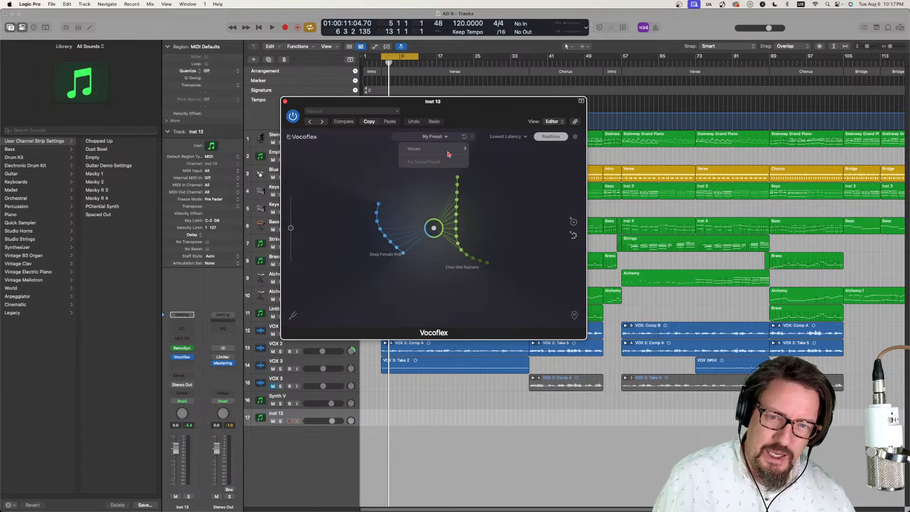
mouse_move(446, 148)
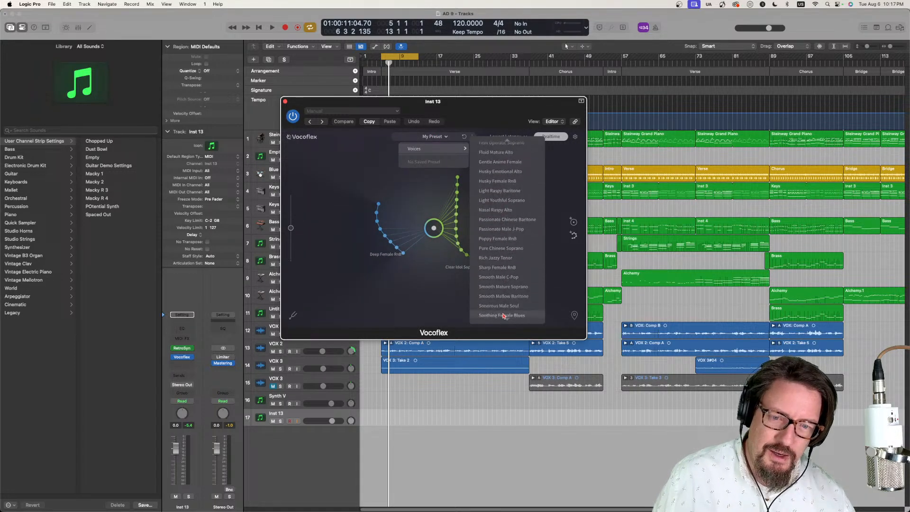
click(502, 297)
- Add the Husky Emotional Alto voice and move the Vocoflex cursor up beside the Clear Idol Soprano points
click(448, 137)
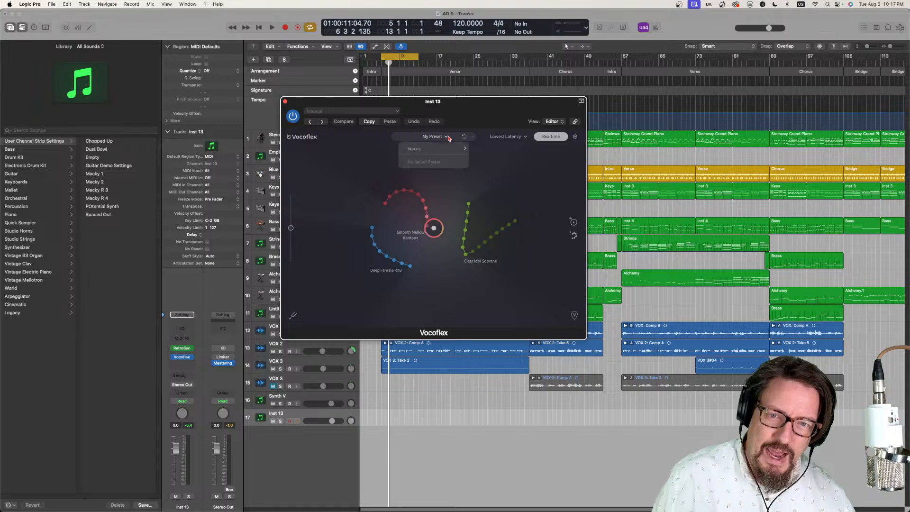
mouse_move(451, 150)
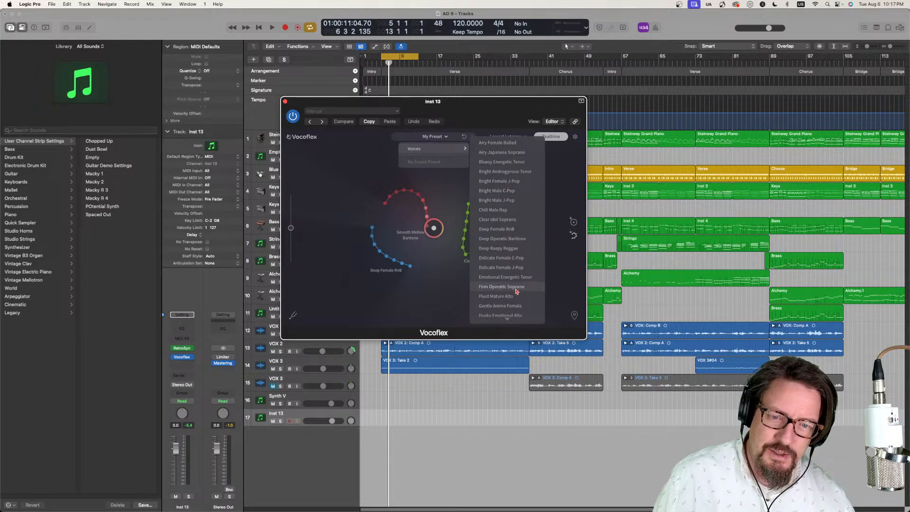
scroll(503, 270, down, 2)
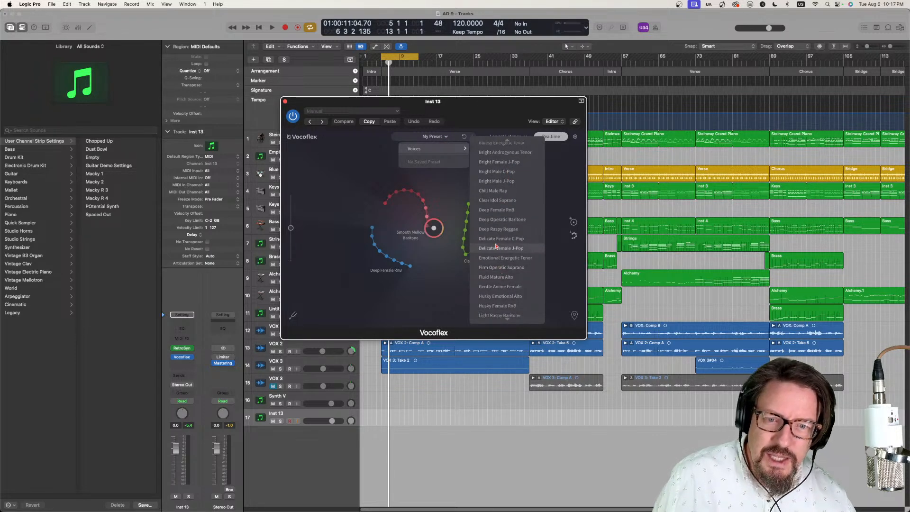
click(502, 297)
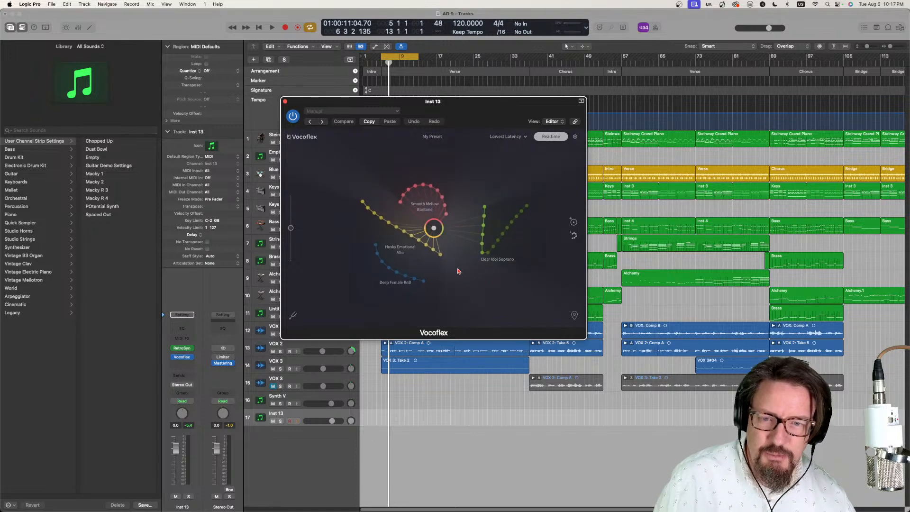
drag(433, 228, 478, 211)
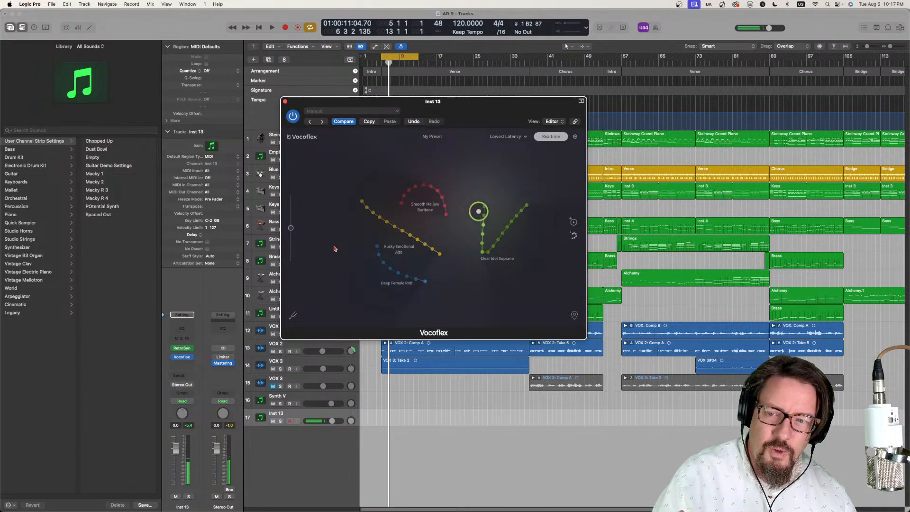
- Insert a Modulator as a MIDI effect on the Inst 13 track and move its window clear of Vocoflex
click(183, 338)
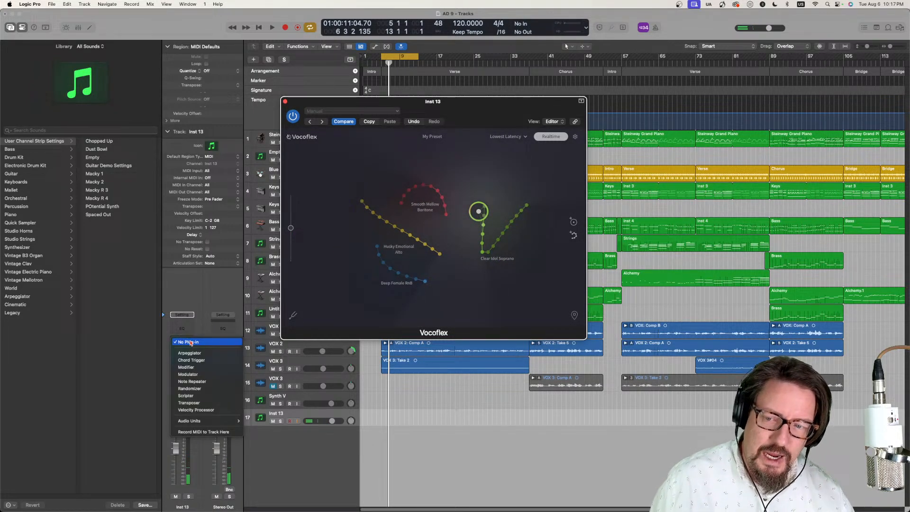
click(198, 374)
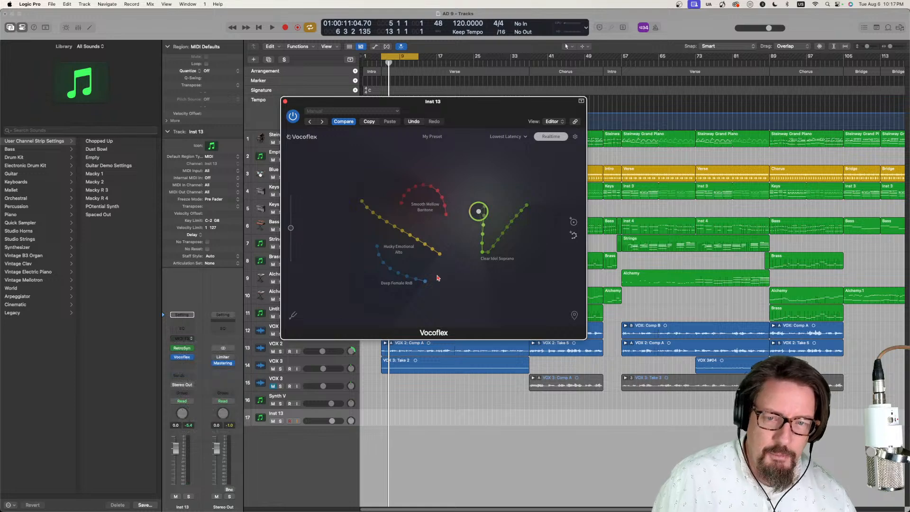
drag(407, 103, 267, 76)
- Map the Modulator's LFO to Vocoflex's Cursor X, reduce the LFO output level, and close the Modulator window
click(119, 269)
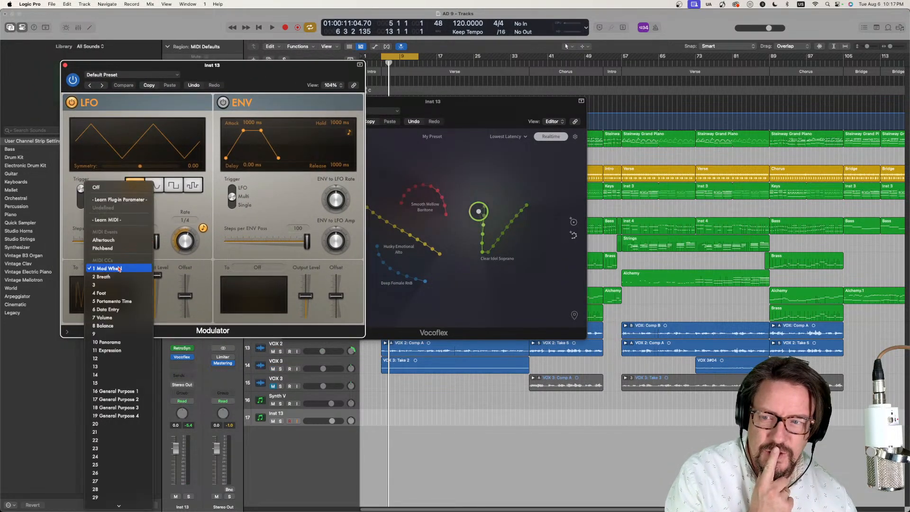
click(127, 199)
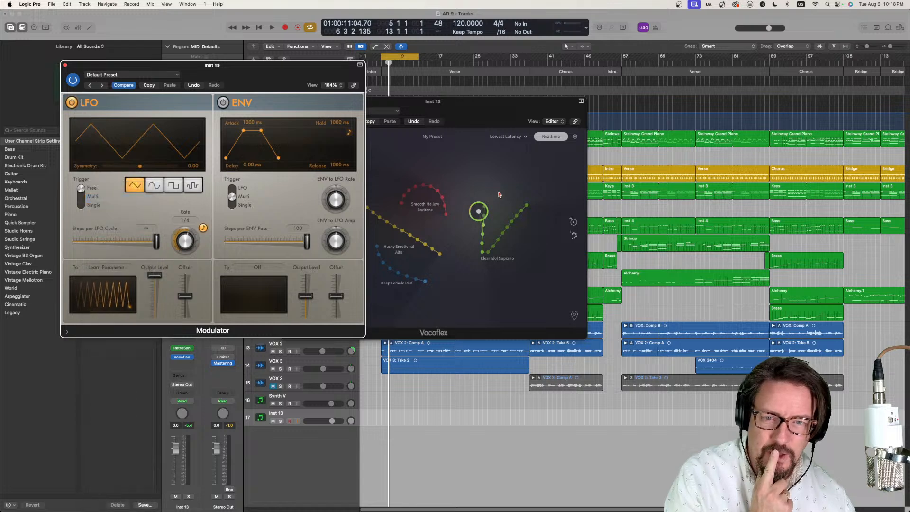
click(447, 217)
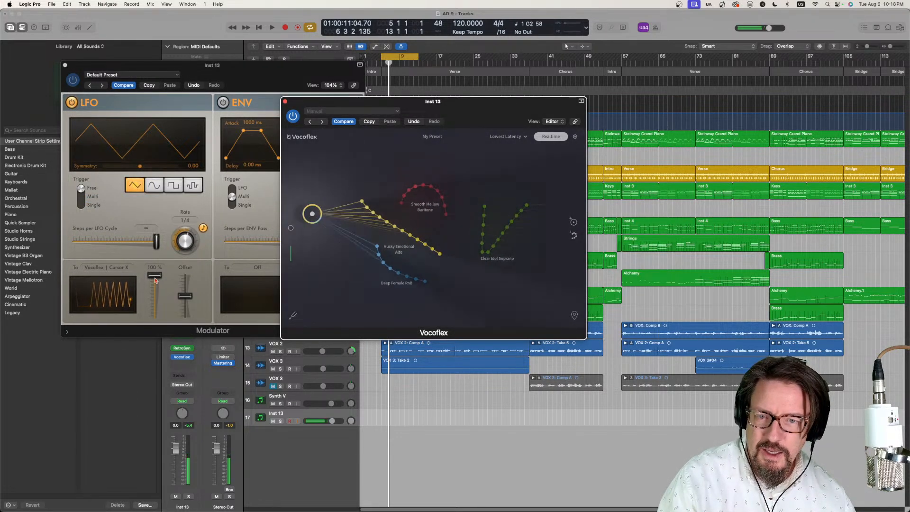
drag(153, 277, 188, 295)
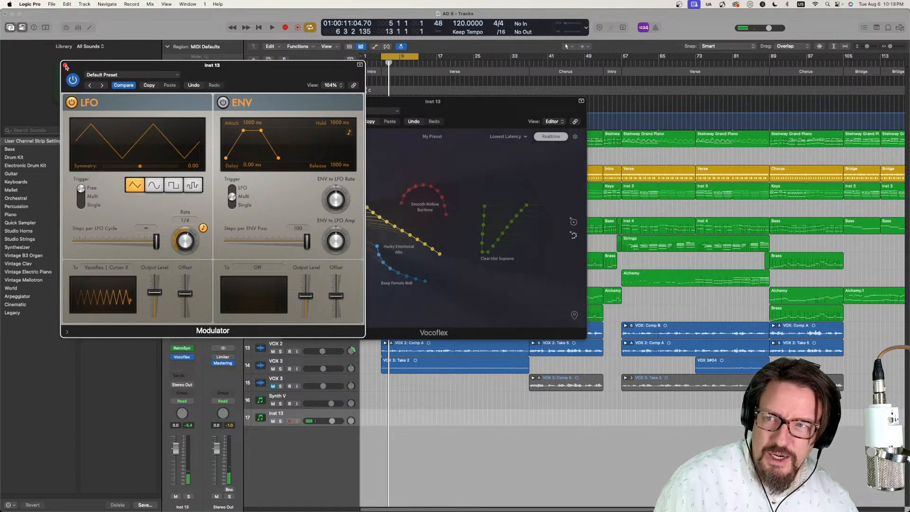
click(65, 65)
- Insert a second Modulator below the first on the Inst 13 track and move its window beside Vocoflex
click(190, 336)
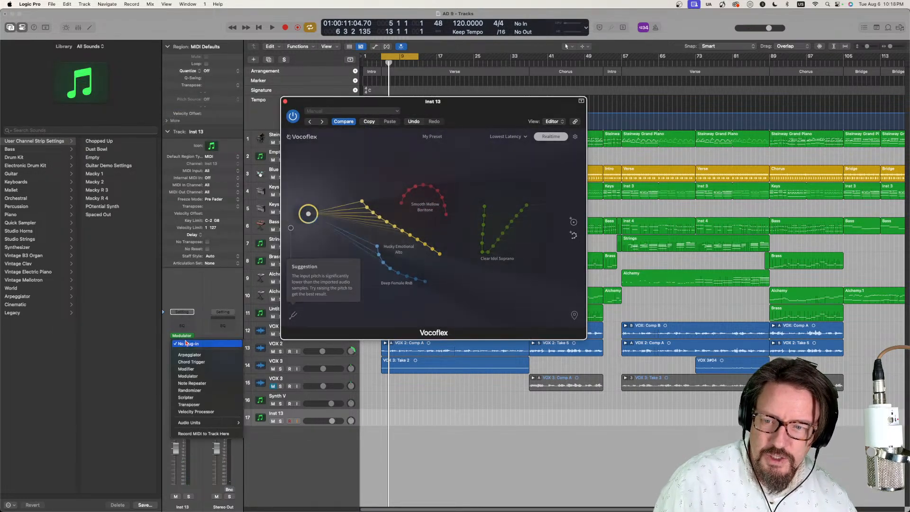
click(199, 376)
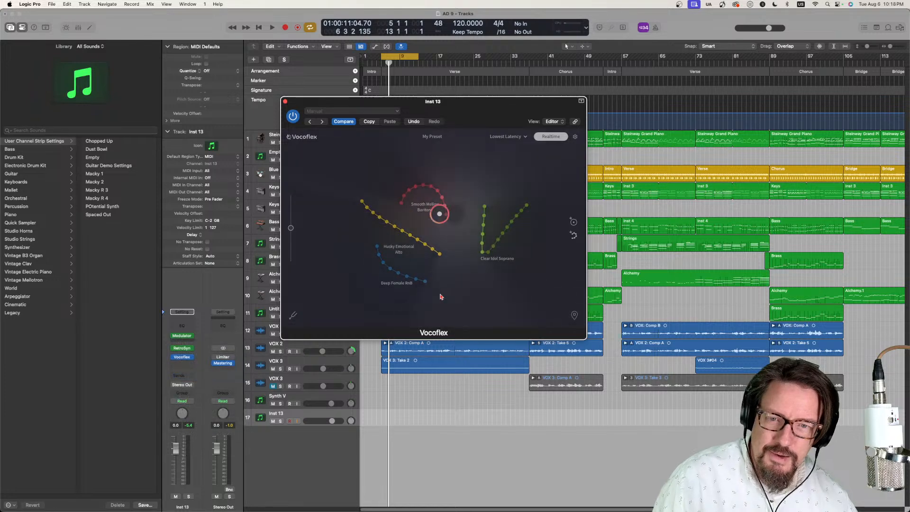
drag(425, 110, 768, 46)
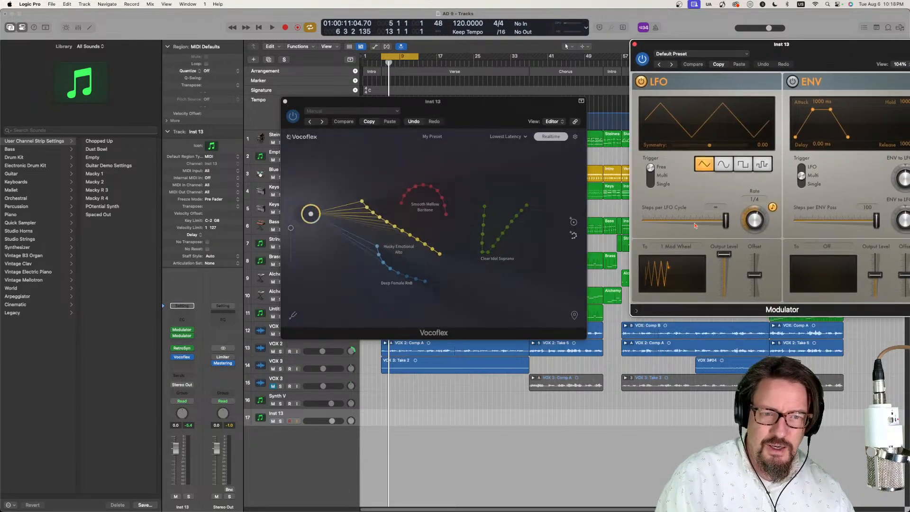
- Try to make the second Modulator's LFO learn another Vocoflex cursor parameter while the first drives Cursor X
click(679, 247)
click(685, 179)
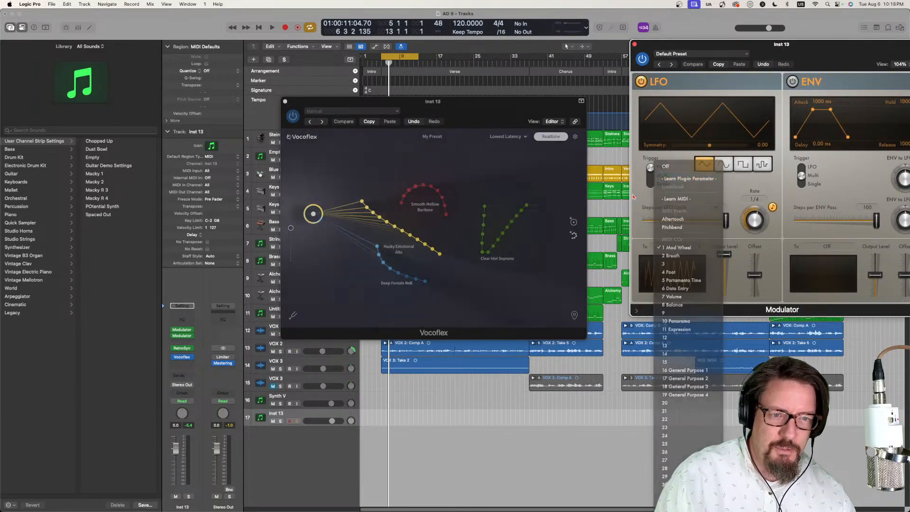
click(485, 231)
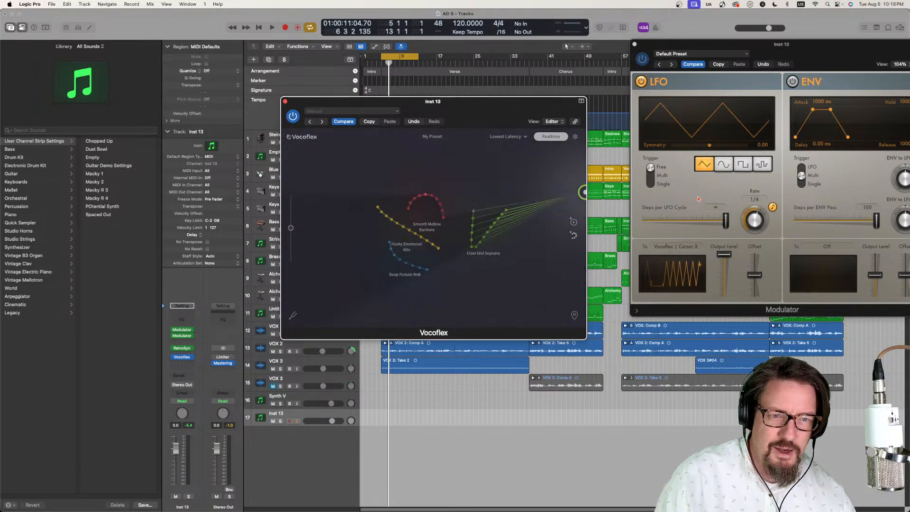
click(683, 247)
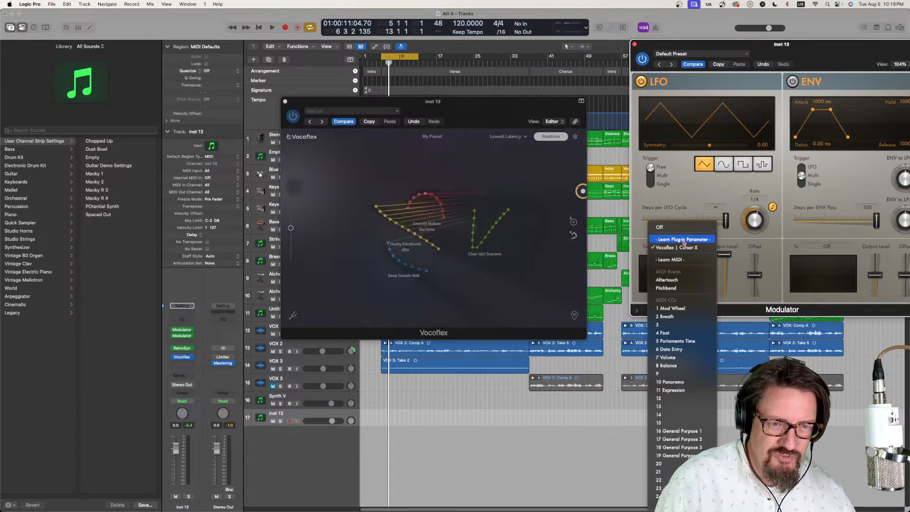
click(683, 240)
click(410, 211)
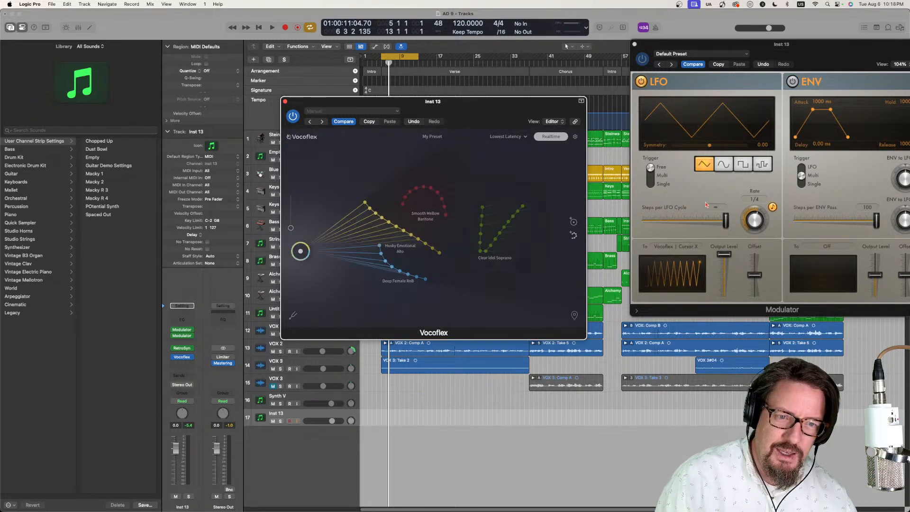
click(672, 246)
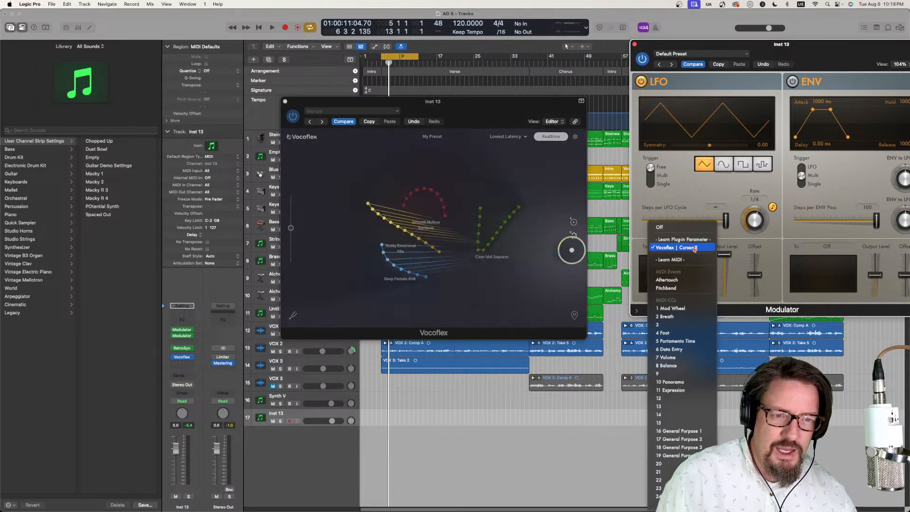
click(692, 240)
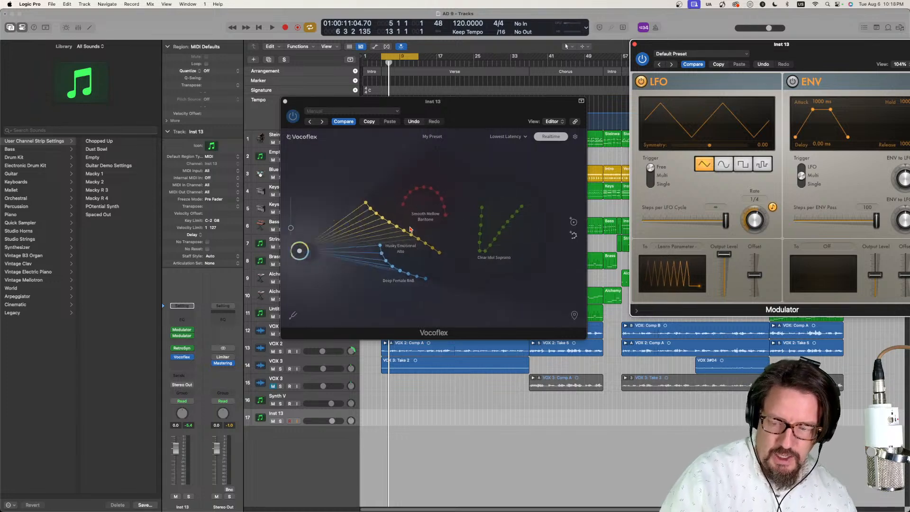
drag(396, 231, 549, 231)
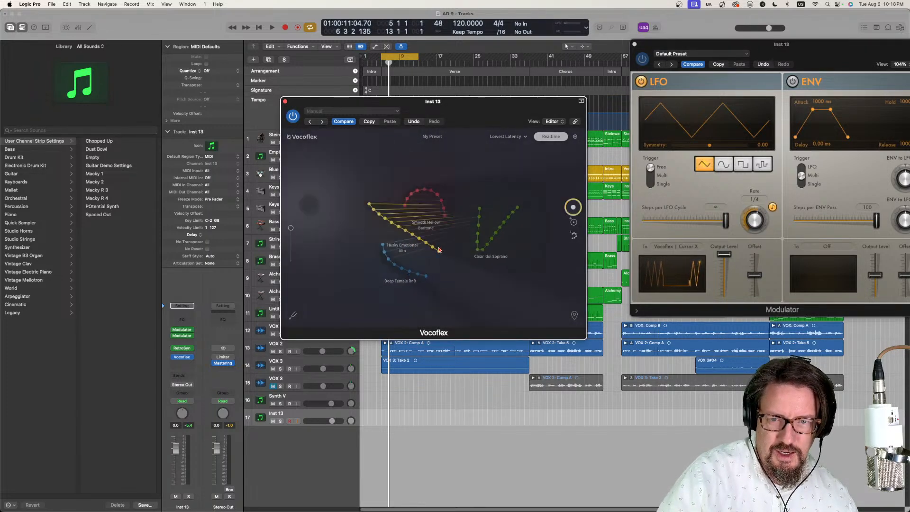
- Turn off the second Modulator's LFO, close its window, and try different cursor positions among the Vocoflex voices
click(639, 79)
click(634, 45)
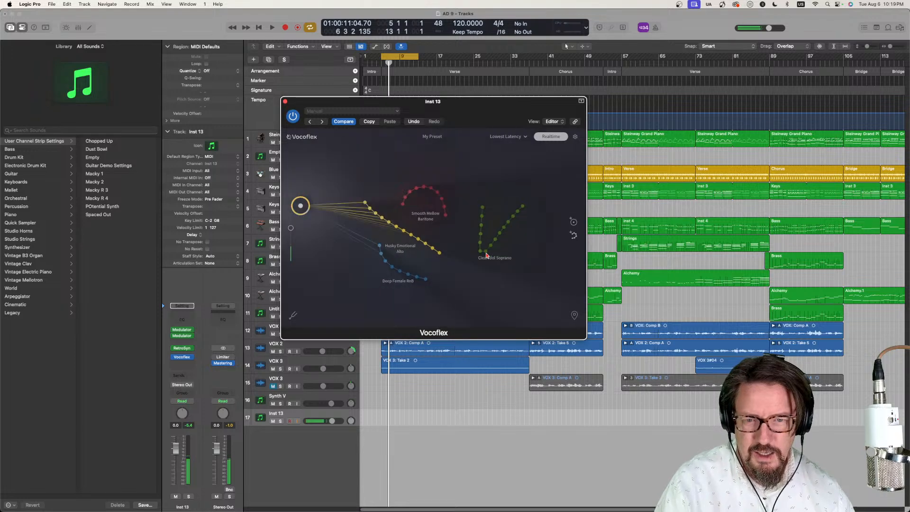
click(499, 218)
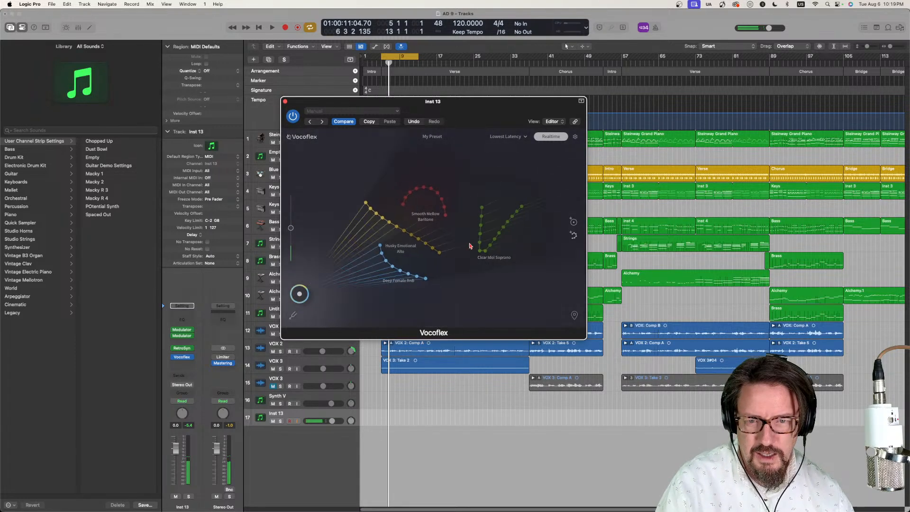
drag(430, 235, 437, 194)
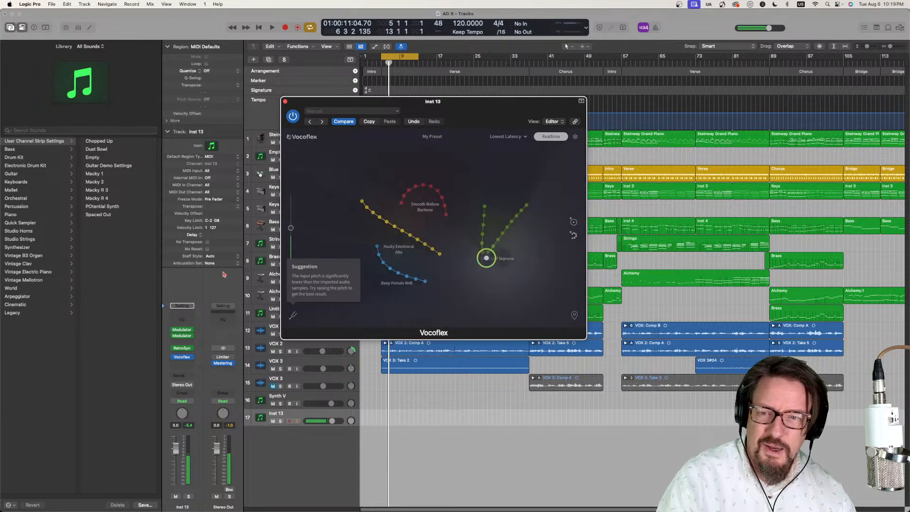
- Open the Retro Synth and set its filter cutoff to about 0.19 and resonance to 0.31
click(184, 348)
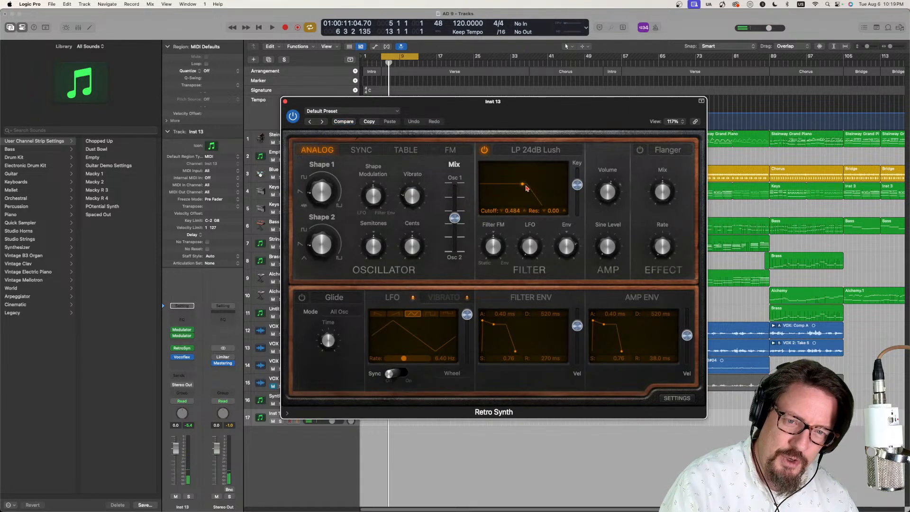
drag(526, 187, 498, 179)
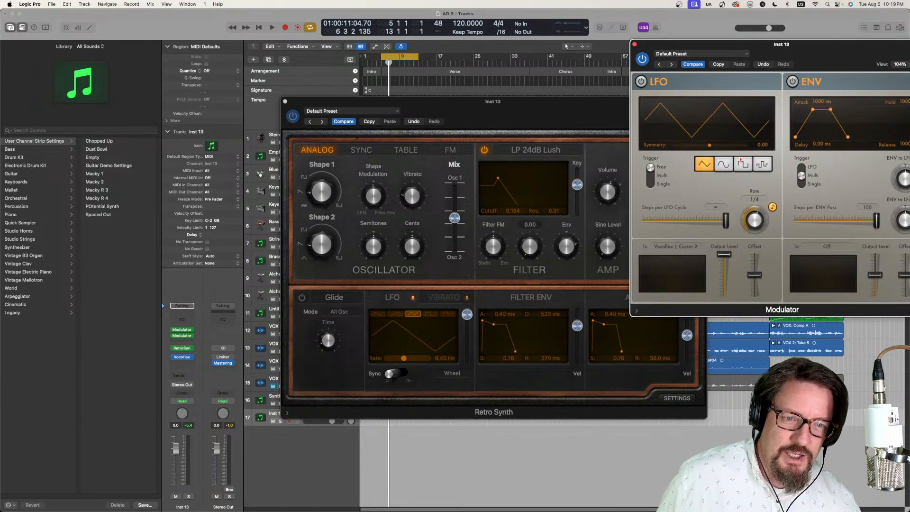
- Map the second Modulator's LFO to the Retro Synth's filter Cutoff and turn that LFO on
click(691, 247)
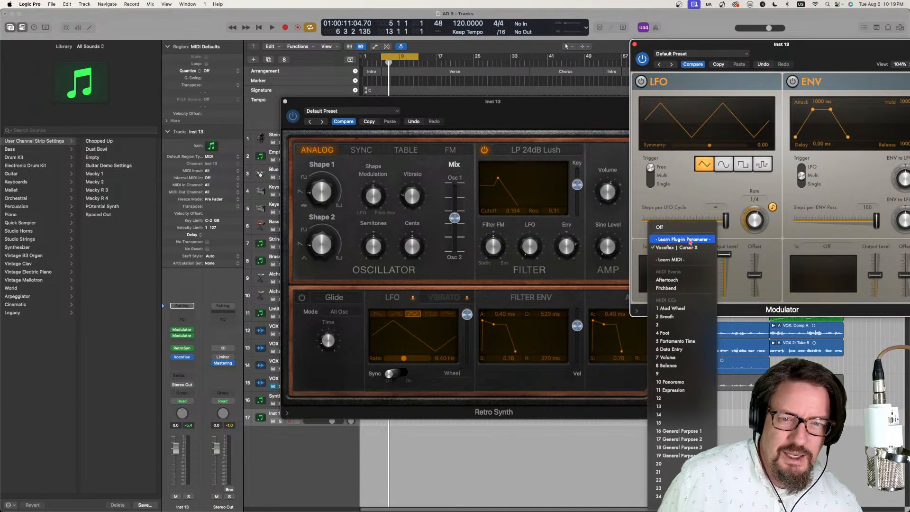
click(689, 239)
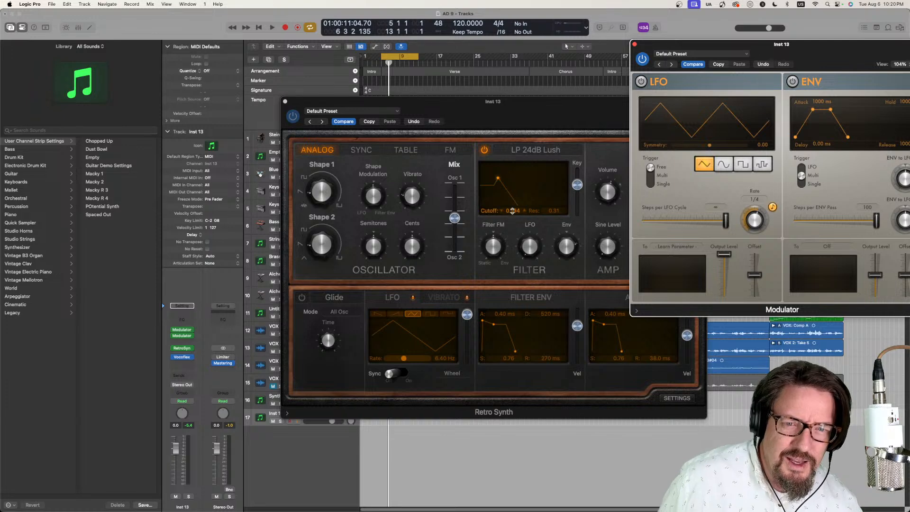
click(512, 210)
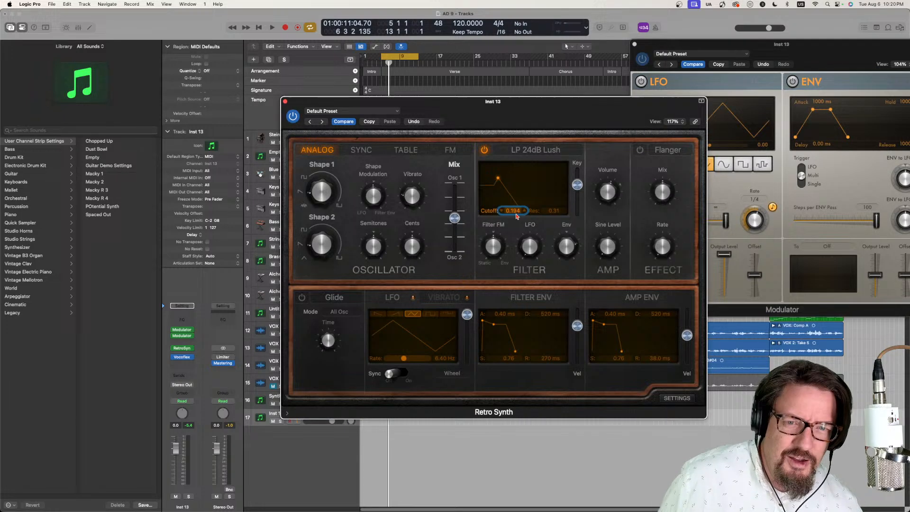
click(641, 82)
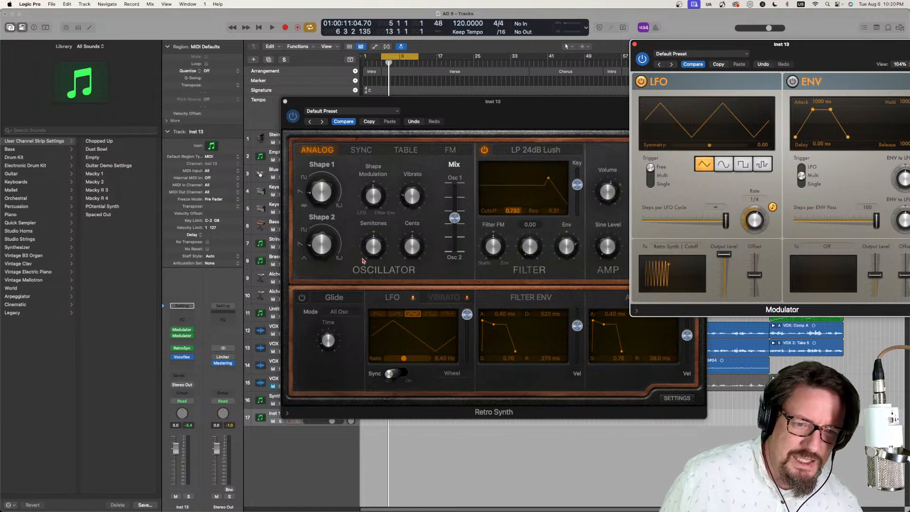
- Add a third Modulator to the Inst 13 channel and map its LFO to the Retro Synth's filter Resonance
click(181, 341)
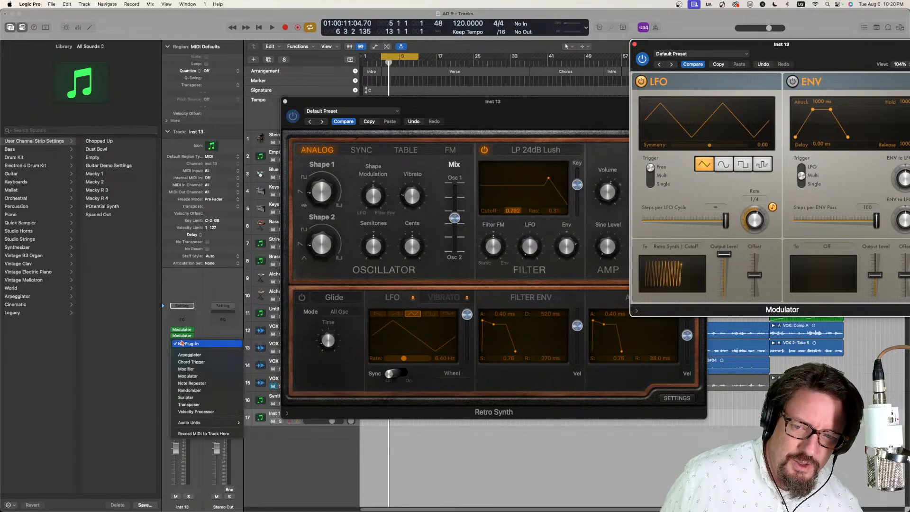
click(198, 377)
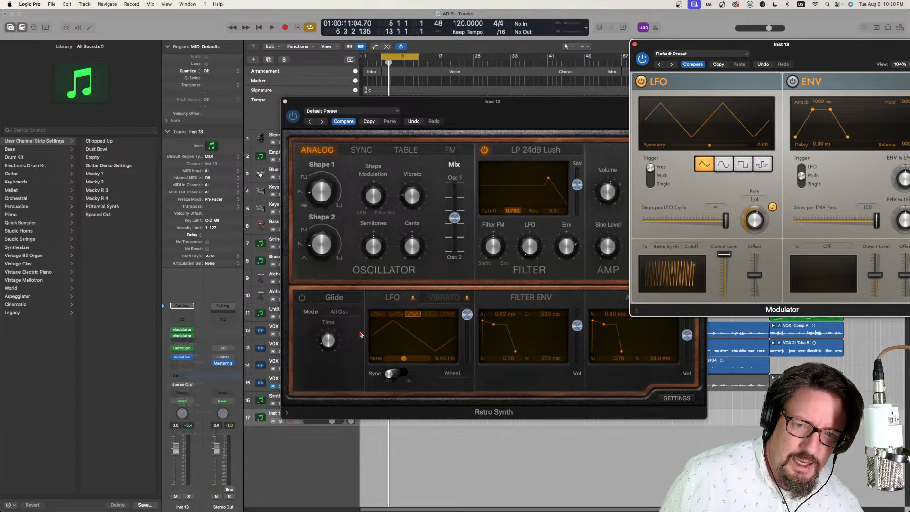
drag(477, 132, 870, 122)
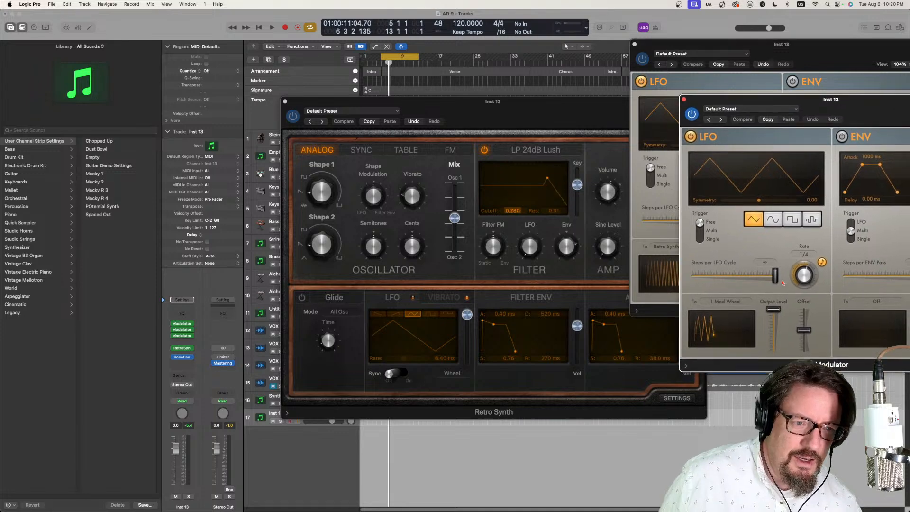
click(725, 301)
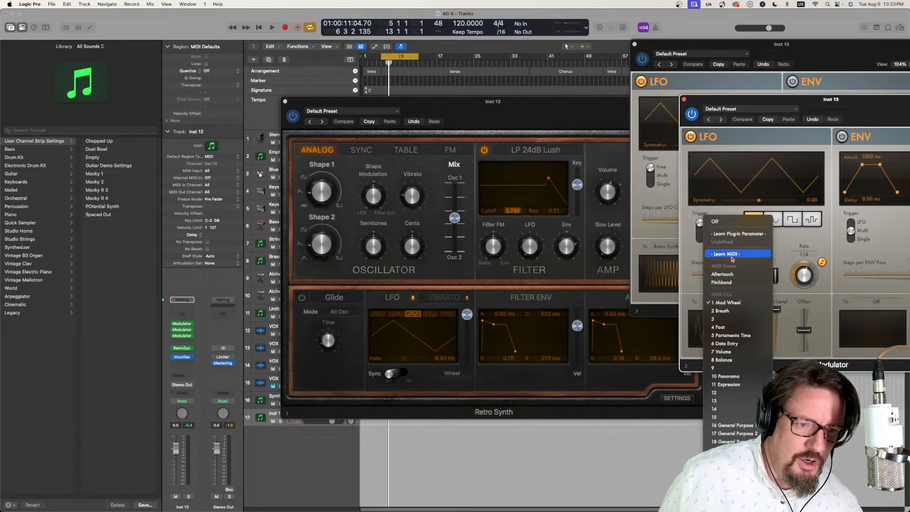
click(735, 234)
click(554, 212)
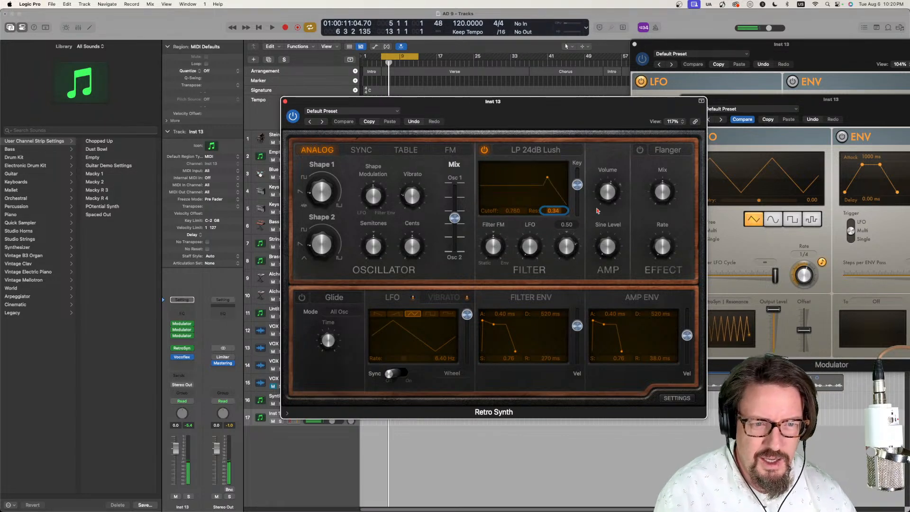
- Set the Resonance LFO to the random stepped waveform and move its window clear of the Cutoff Modulator
click(768, 222)
click(811, 219)
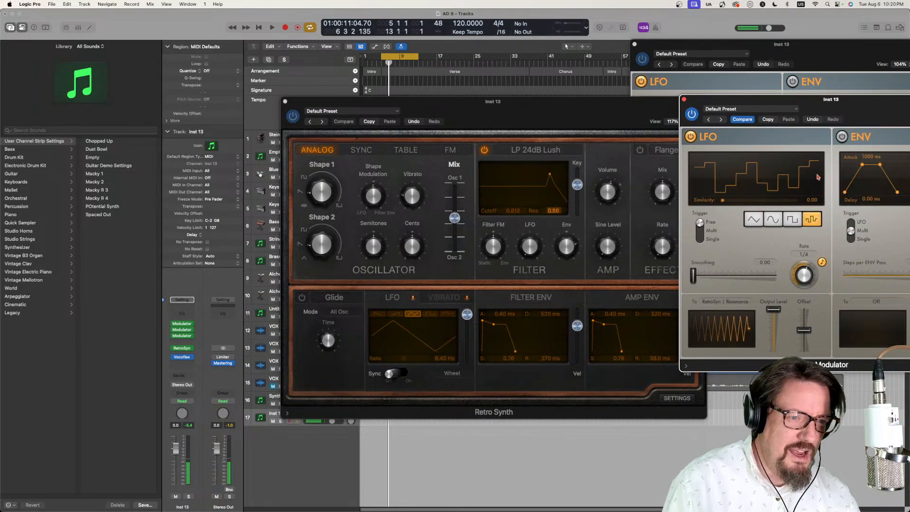
drag(805, 99, 702, 249)
- Give the Cutoff LFO the random stepped waveform, a lower output level, a slightly raised offset and a 1/32d rate
click(764, 166)
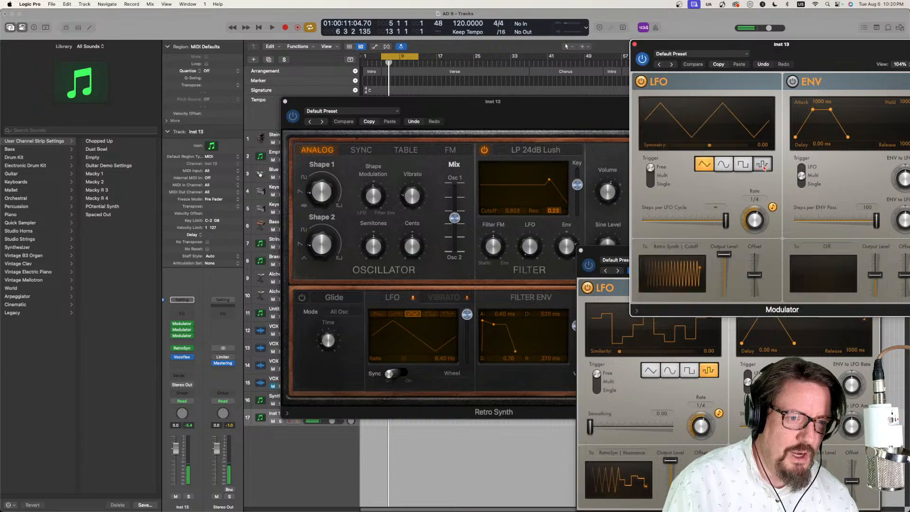
click(762, 164)
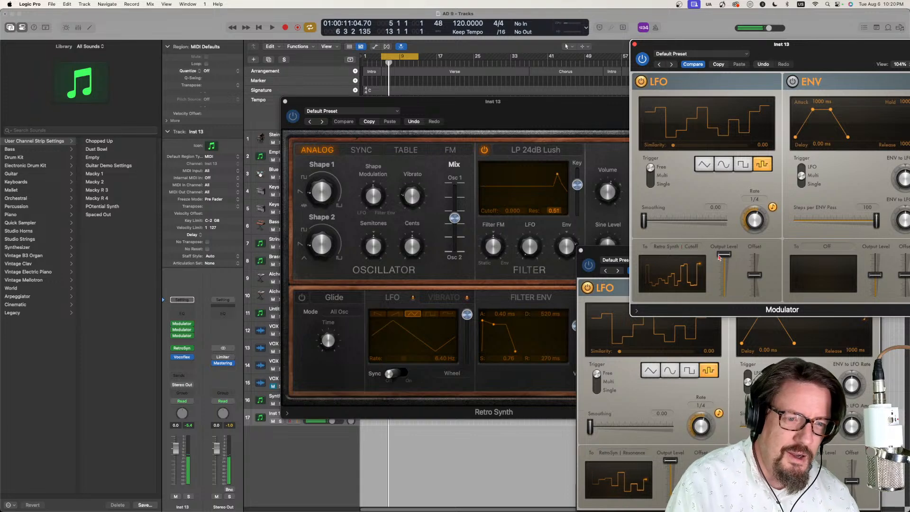
drag(724, 253, 754, 268)
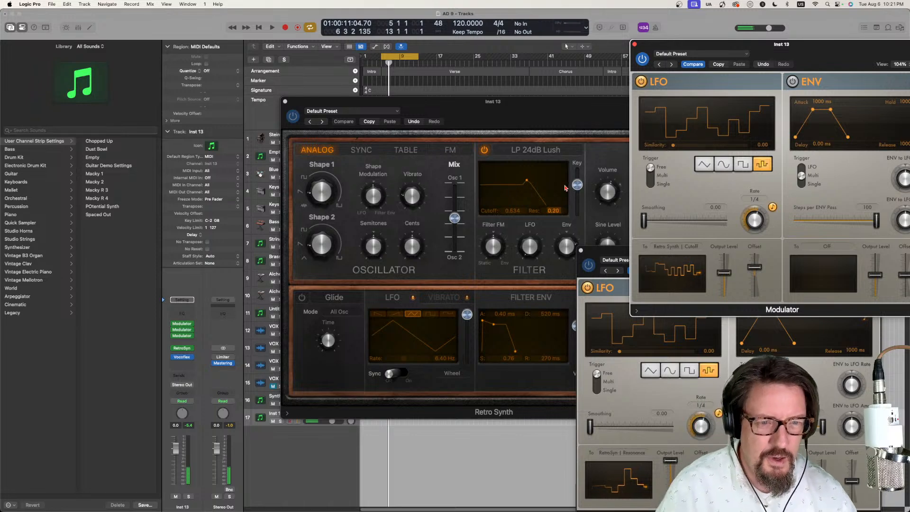
drag(754, 222, 754, 209)
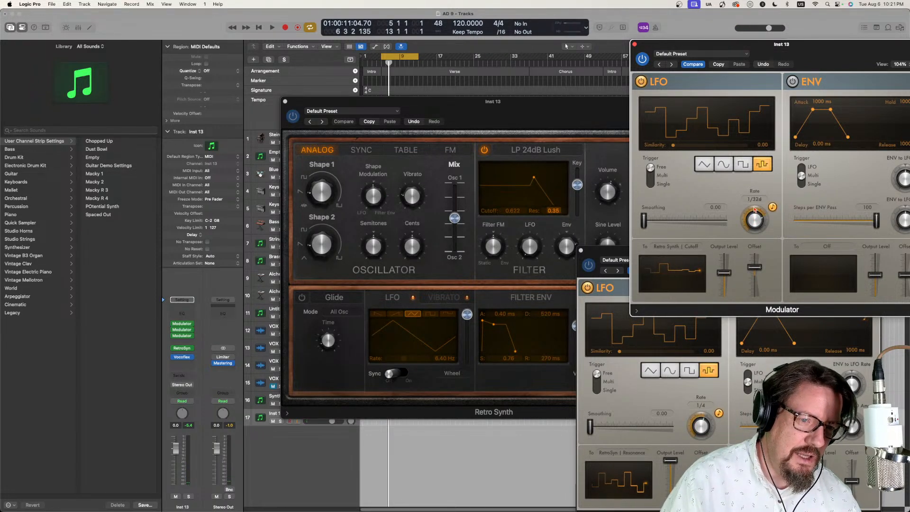
- Set the Resonance LFO's rate to 1/16 and smoothing to 0.67, and the Cutoff LFO's smoothing to 0.57
drag(702, 425, 701, 420)
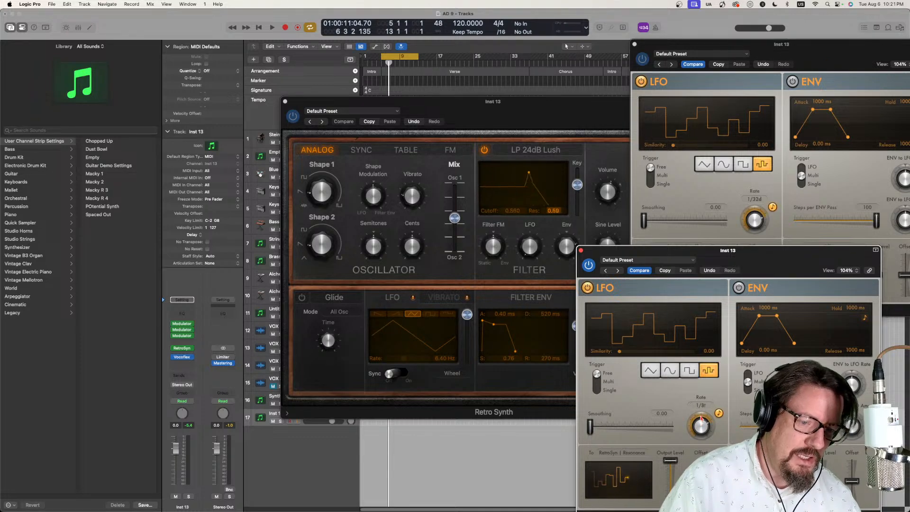
drag(590, 427, 645, 427)
drag(644, 219, 690, 221)
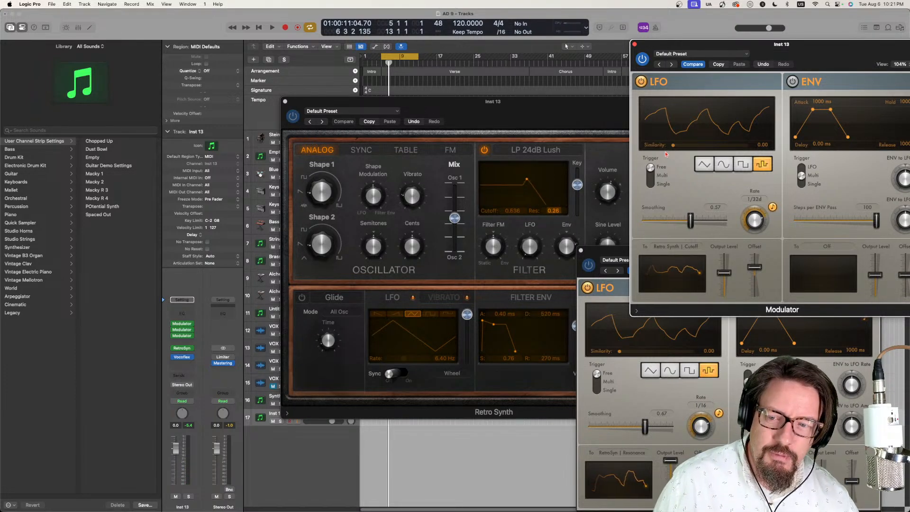
- Close both Modulator windows and the Retro Synth window to get back to Vocoflex on Inst 13
click(581, 250)
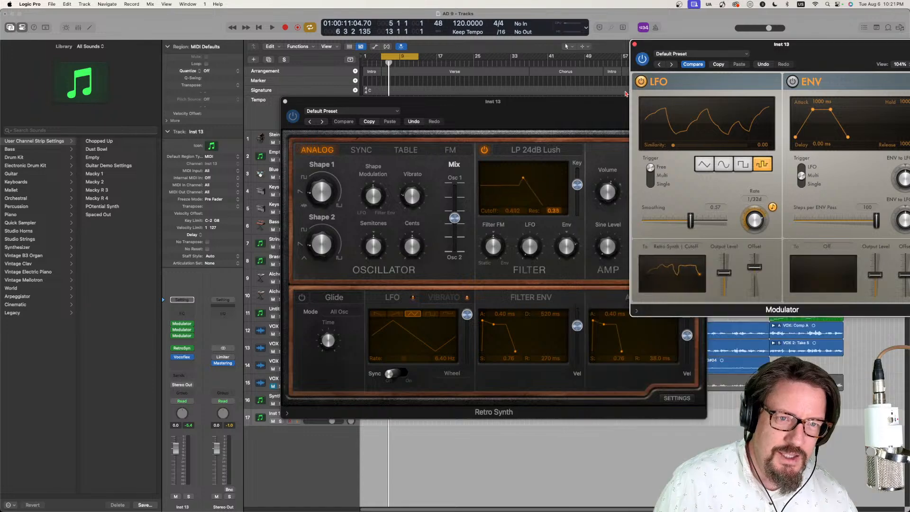
click(634, 45)
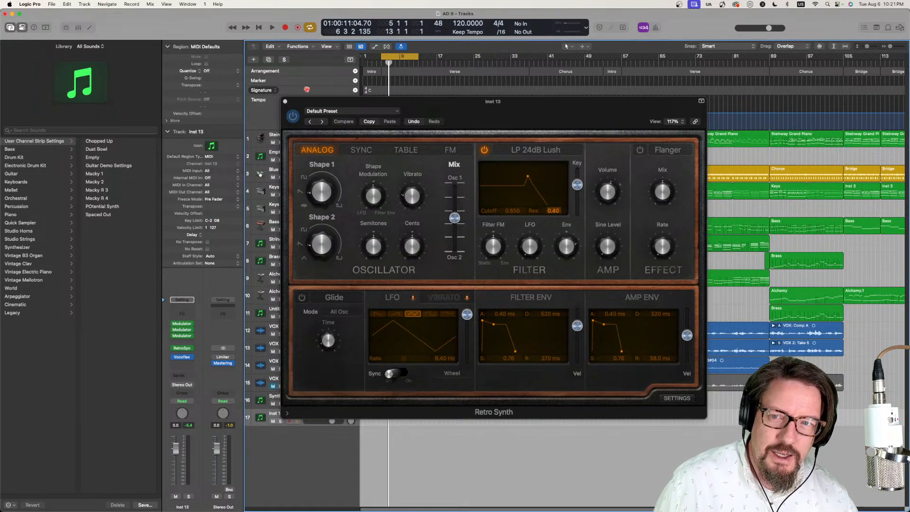
click(285, 102)
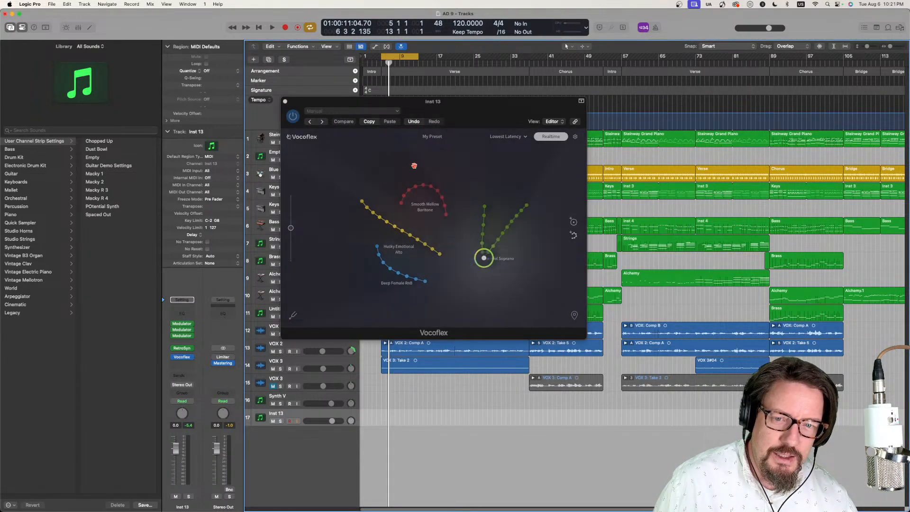
- Examine the preset saving options in Vocoflex on Inst 13, then close its window
drag(469, 114, 566, 91)
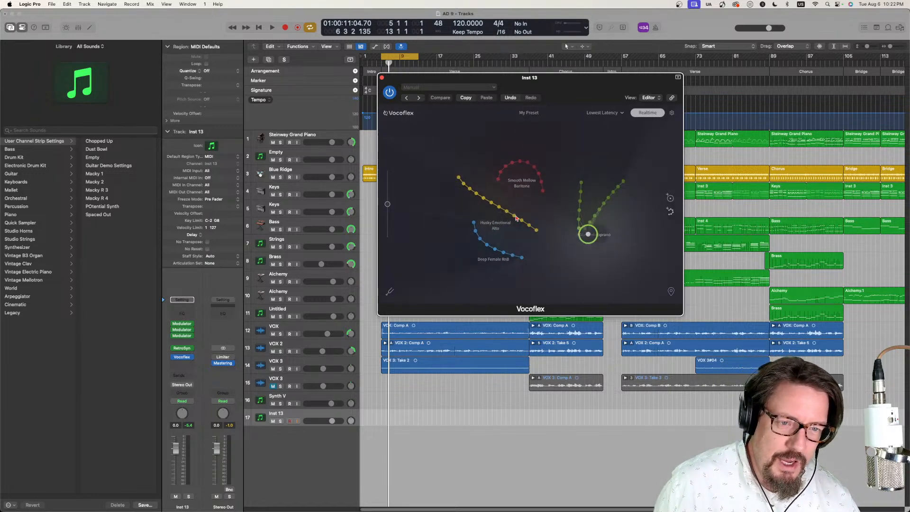
drag(598, 77, 539, 100)
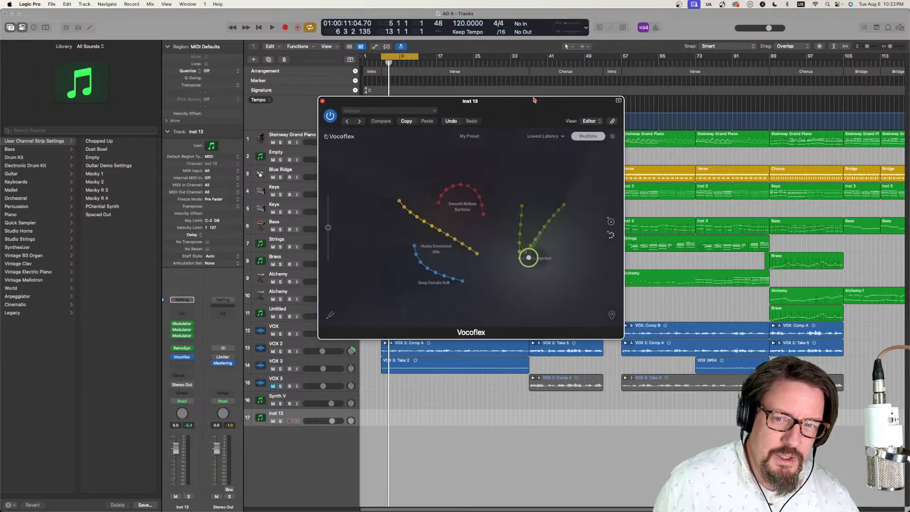
drag(478, 100, 520, 148)
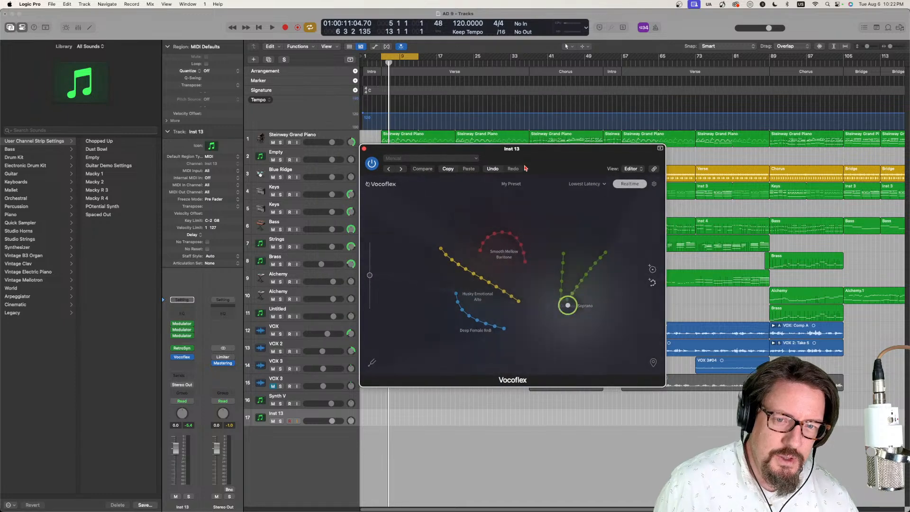
click(550, 184)
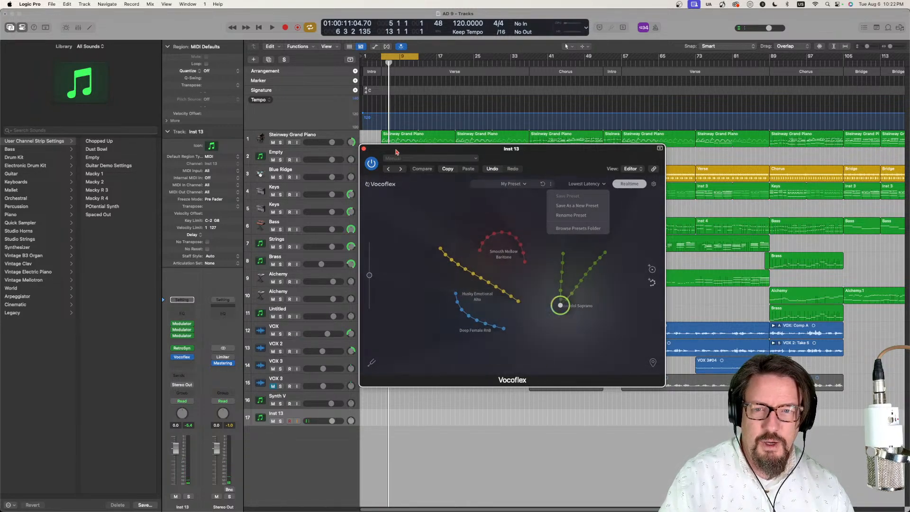
click(363, 148)
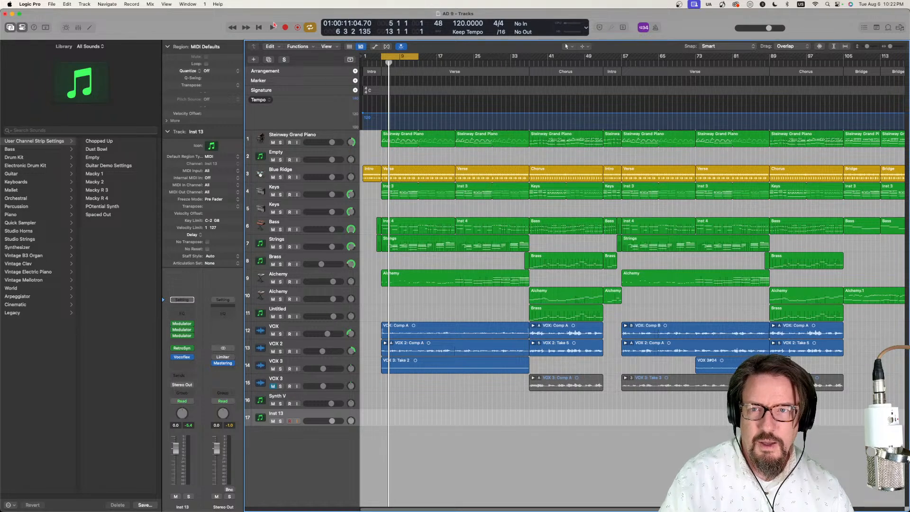
- Play part of the verse, then set the cycle range from bar 37 to 57 and play from the chorus
click(272, 27)
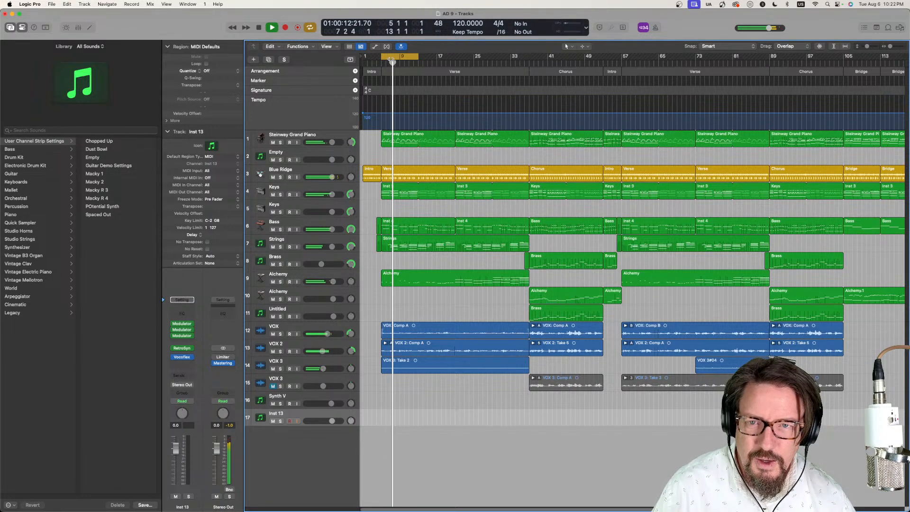
click(403, 62)
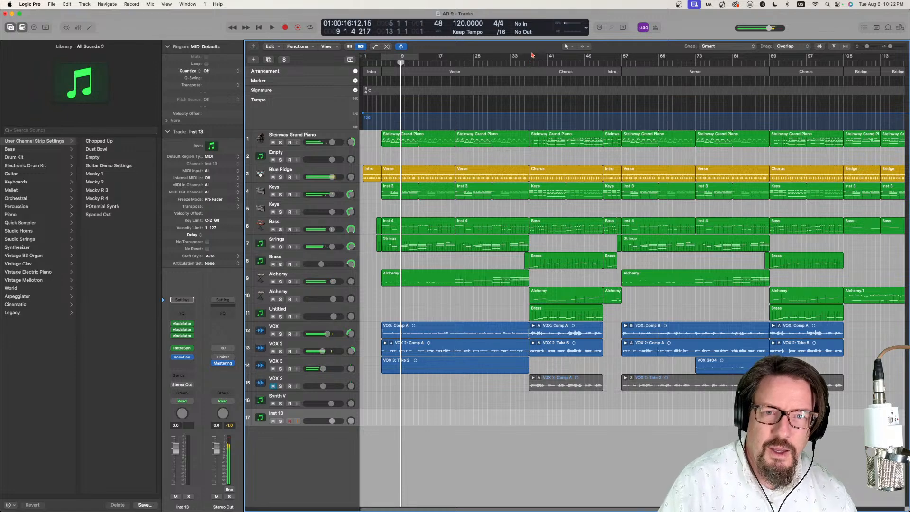
drag(530, 59, 622, 64)
key(space)
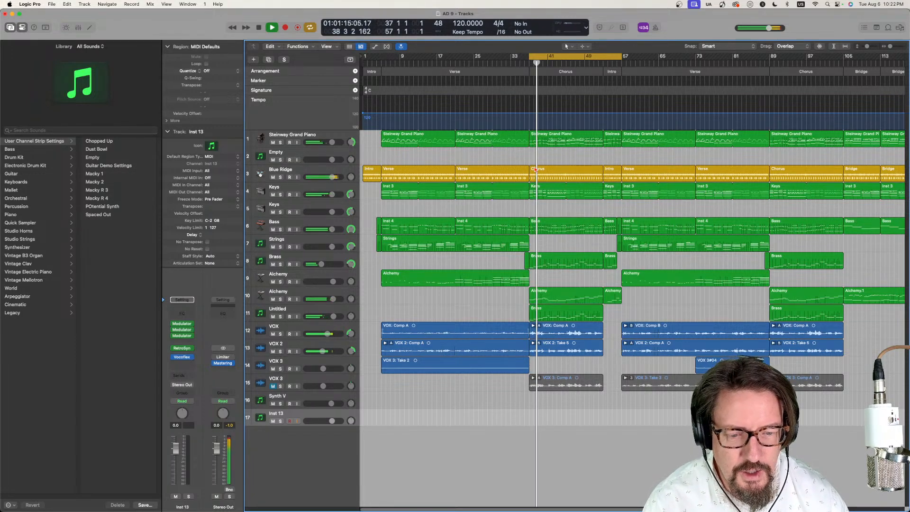
- Compare the VOX and VOX 2 tracks by soloing each during playback, leaving VOX soloed
click(291, 328)
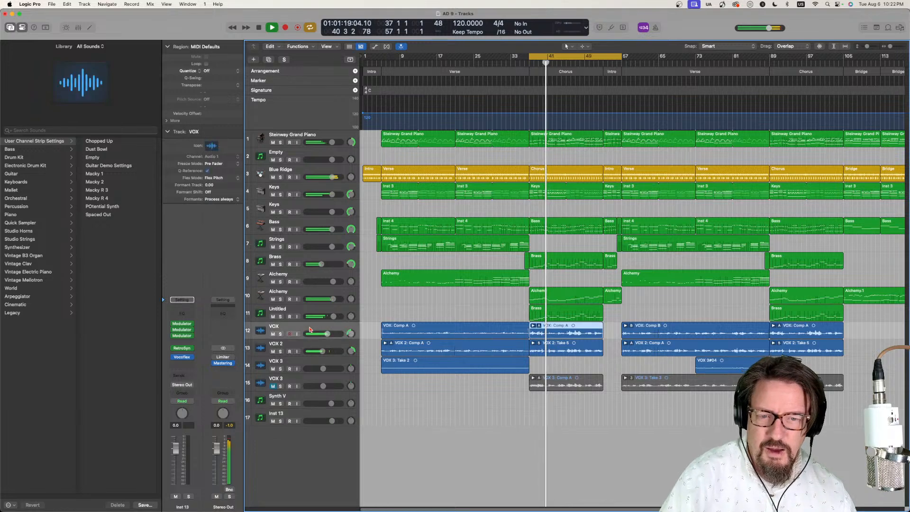
click(280, 334)
click(280, 334)
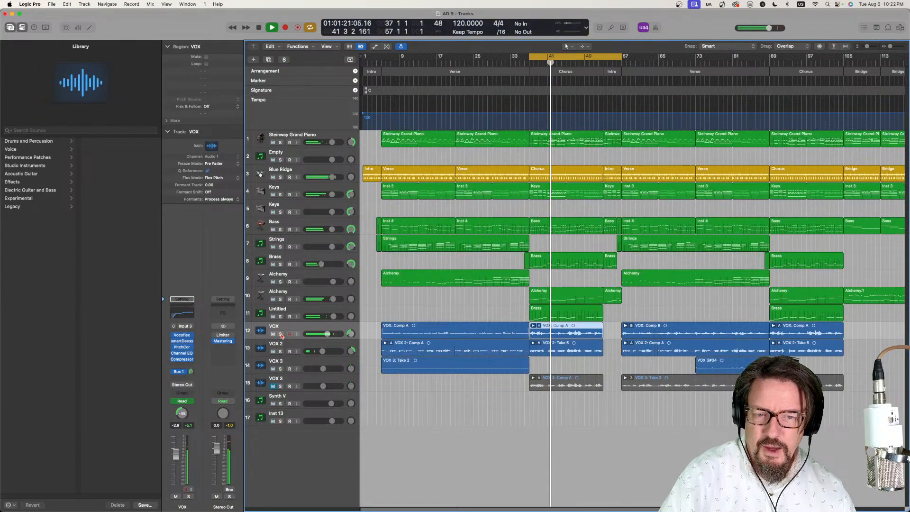
click(281, 351)
click(281, 351)
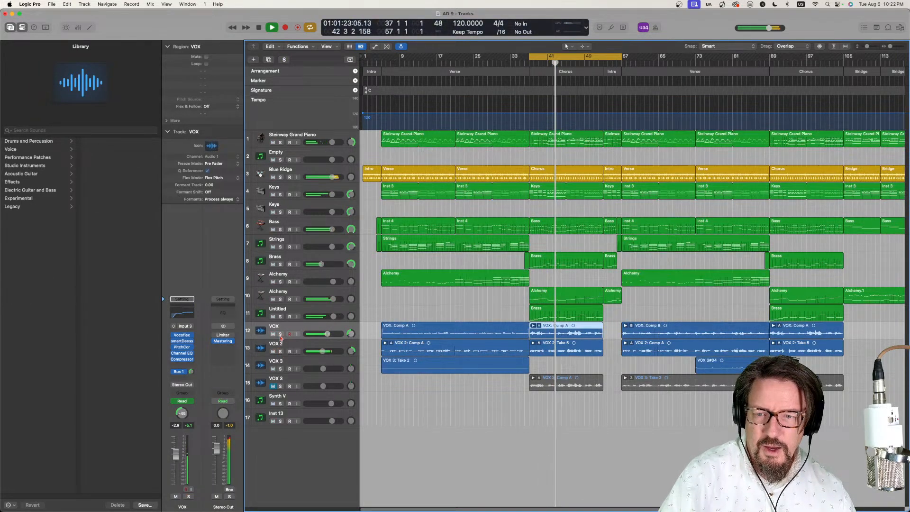
click(280, 334)
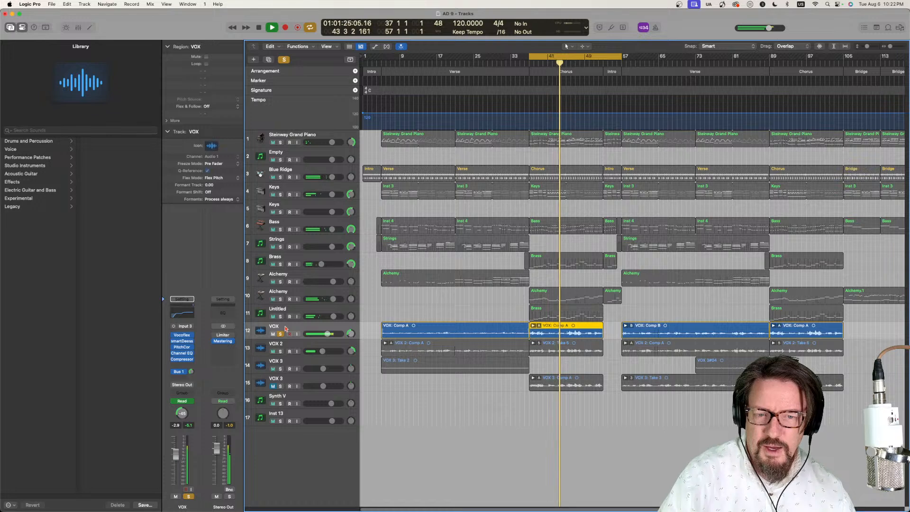
- Move the VOX track's Vocoflex cursor onto the Airy Female Ballad voice, close the plug-in and unsolo the track
click(183, 336)
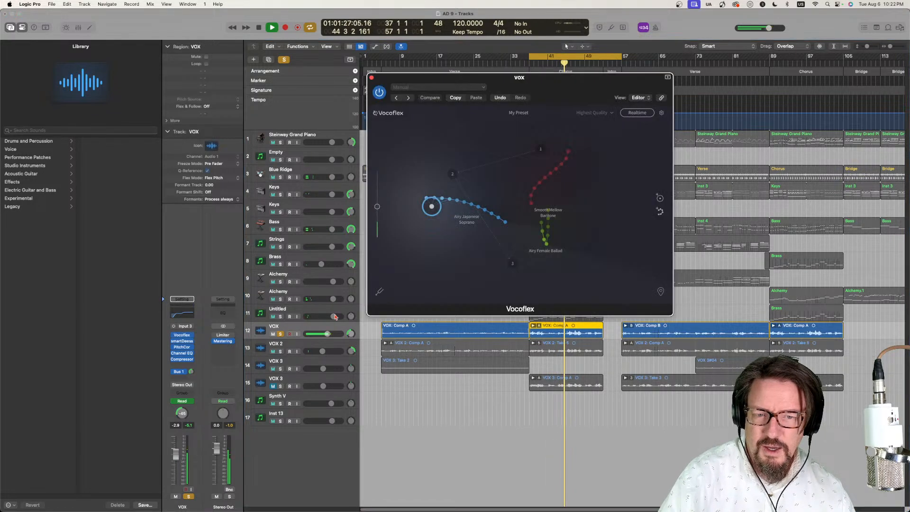
drag(436, 205, 546, 237)
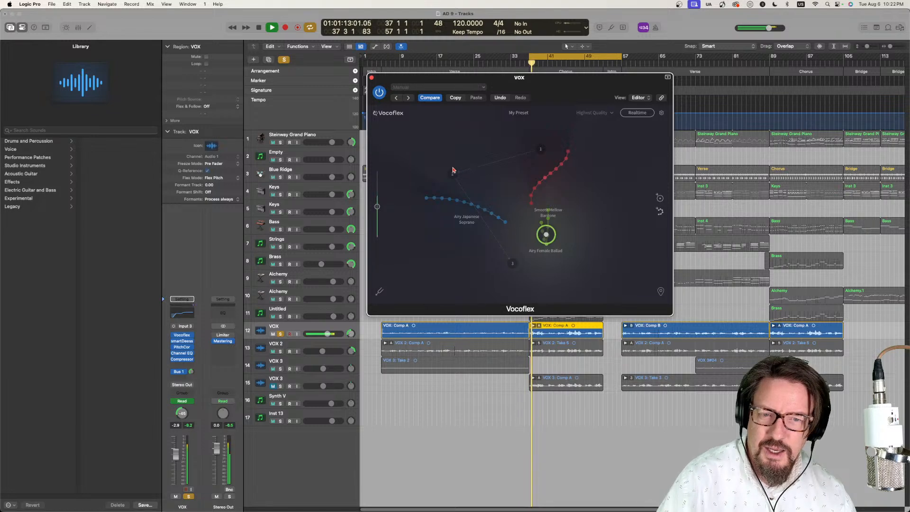
click(371, 79)
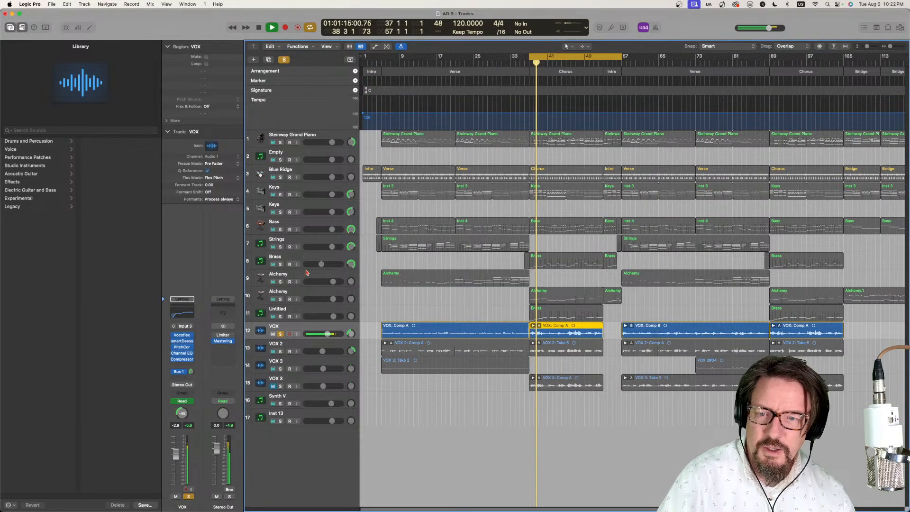
click(281, 334)
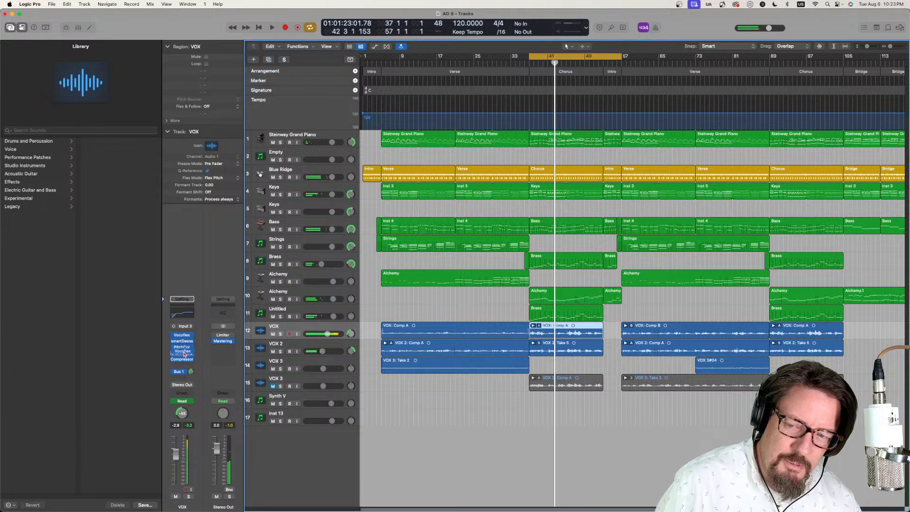
- Move Vocoflex after the Compressor in the VOX effect chain and audition it in the mix, with cycle playback turned off
drag(182, 365, 182, 365)
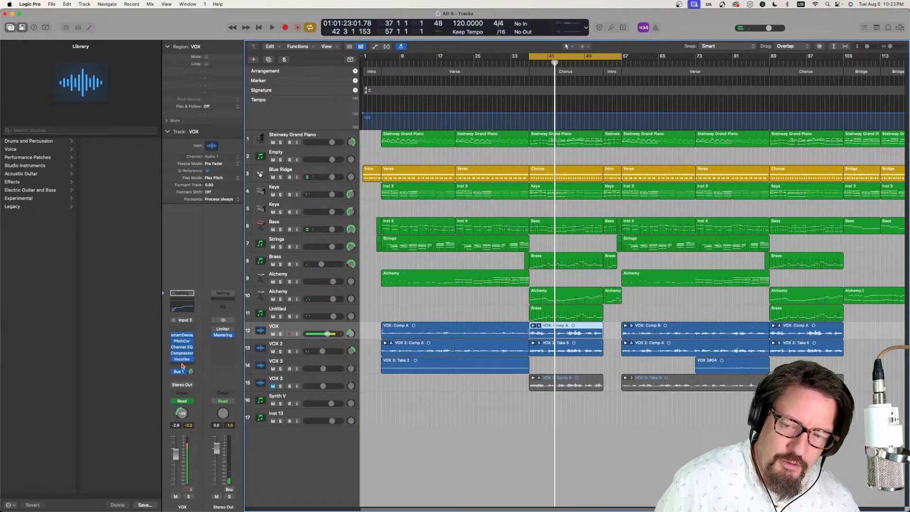
key(space)
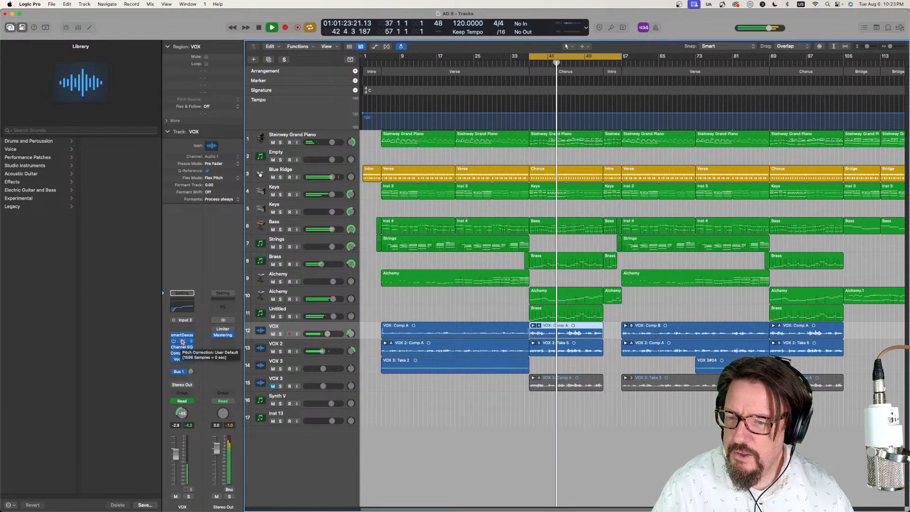
click(182, 359)
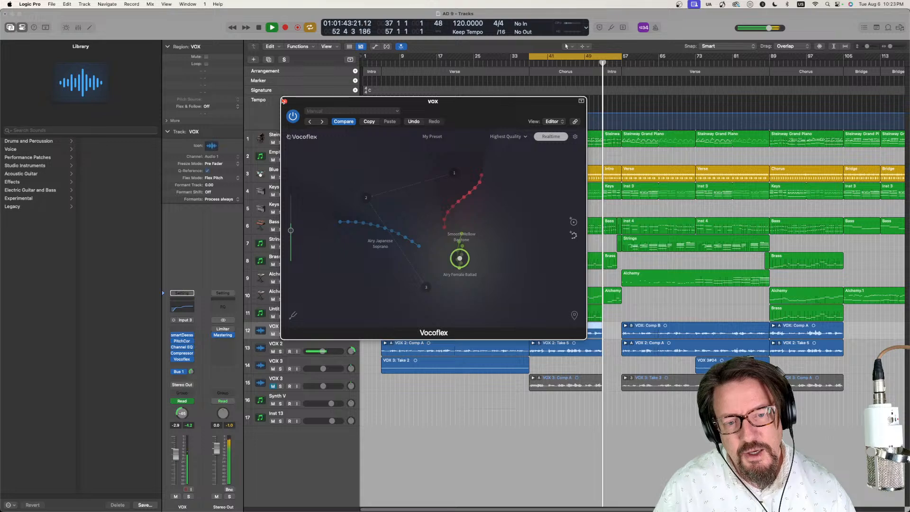
click(622, 57)
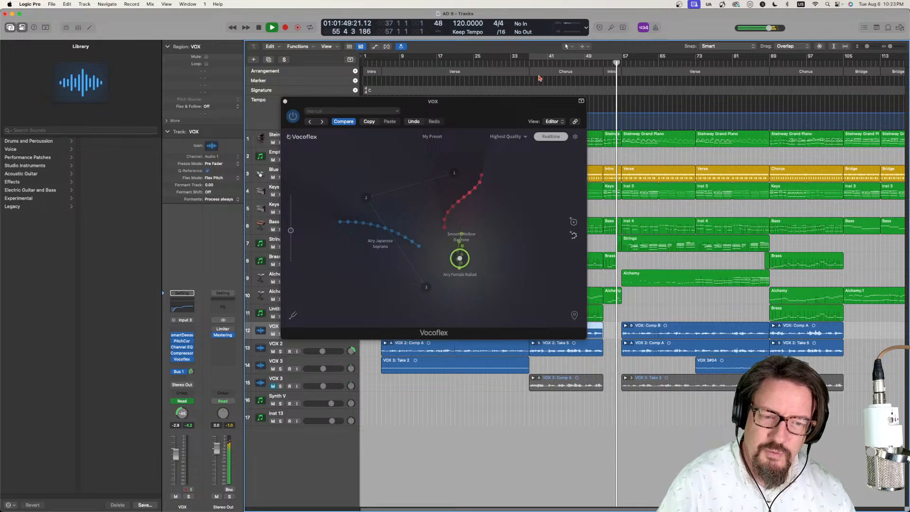
- Move the playhead to the second verse at bar 57 and restart playback from there
key(space)
drag(609, 60, 622, 64)
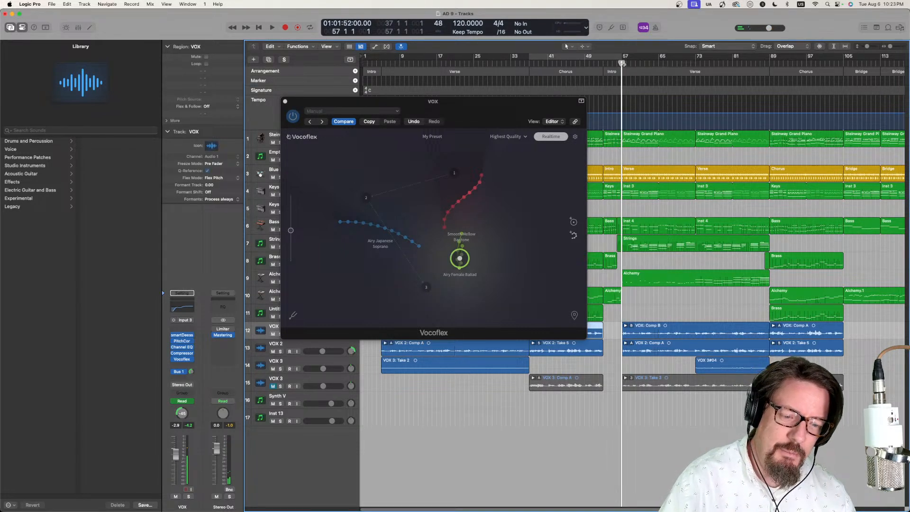
key(space)
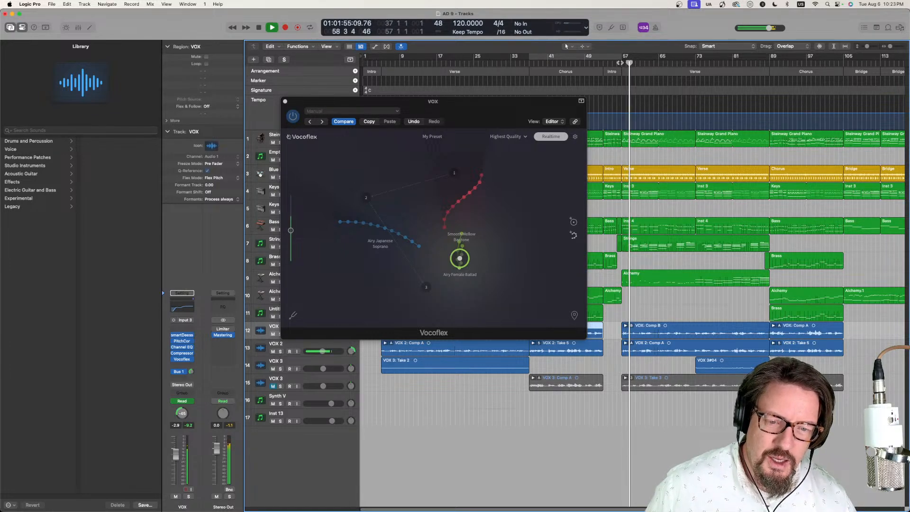
- Bring the muted VOX 3 track (track 15) into the mix at -9.4 dB, auditioning it soloed and comparing the mix with it muted
click(280, 386)
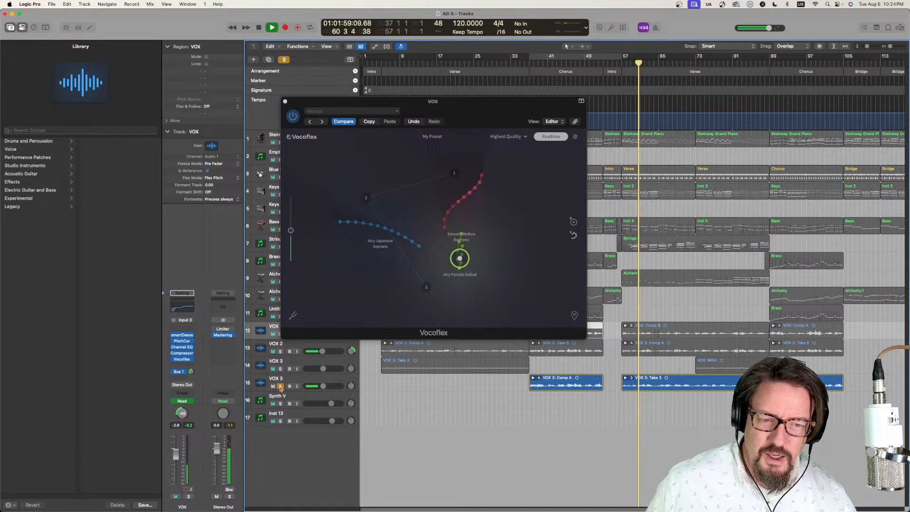
click(280, 387)
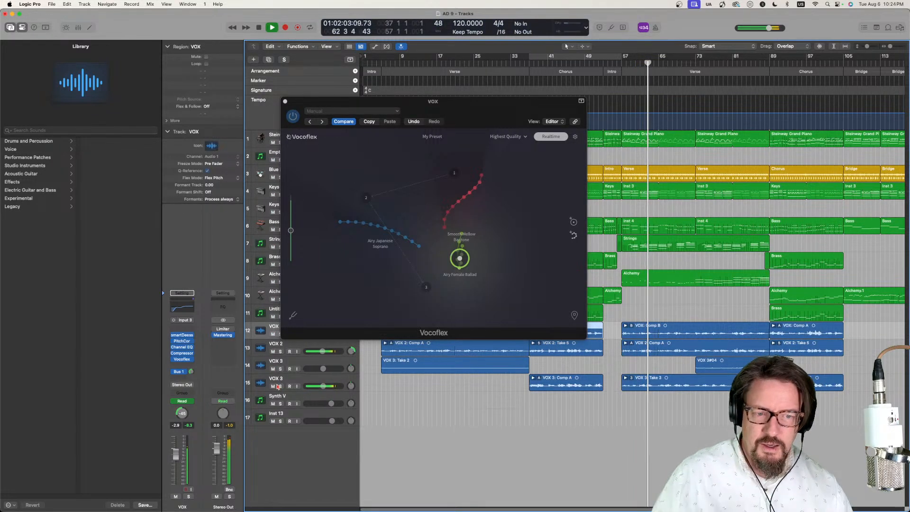
click(292, 384)
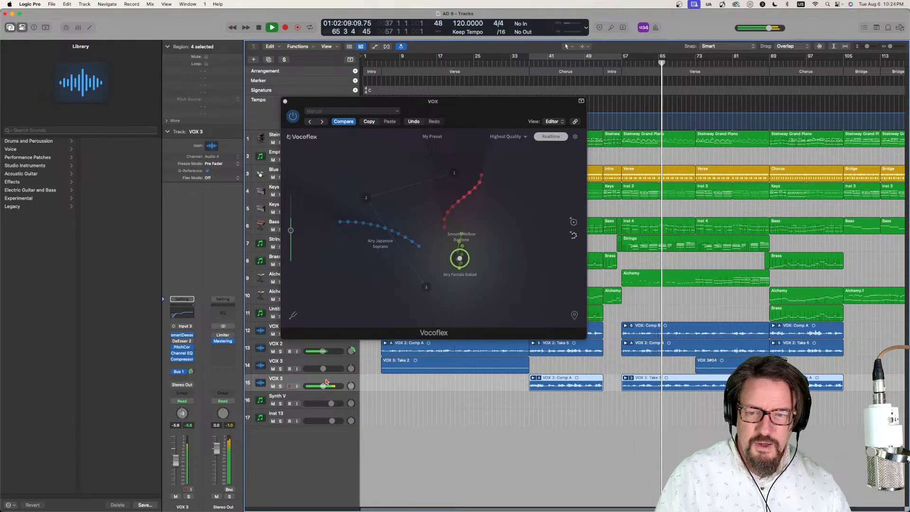
drag(322, 385, 317, 388)
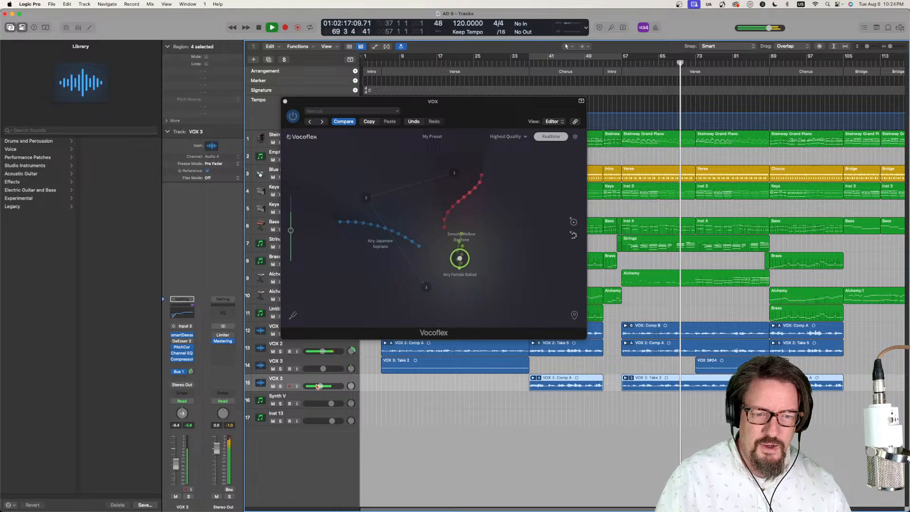
click(273, 386)
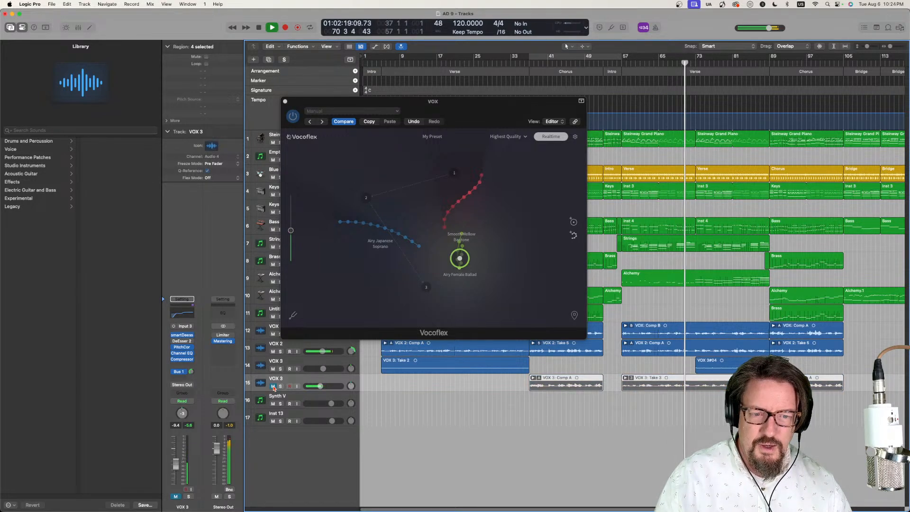
click(273, 386)
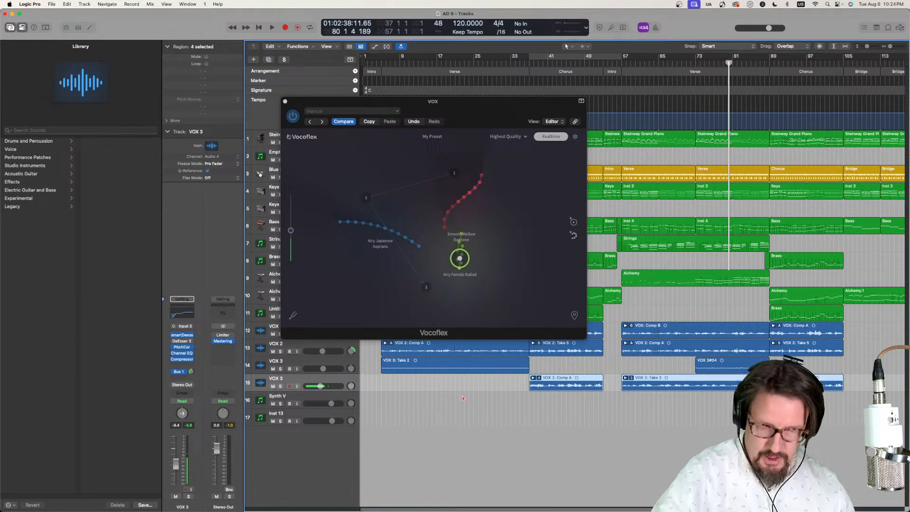
- Close the Vocoflex window, check the VOX effect chain in the mixer, and return to the song start with the mixer hidden
key(x)
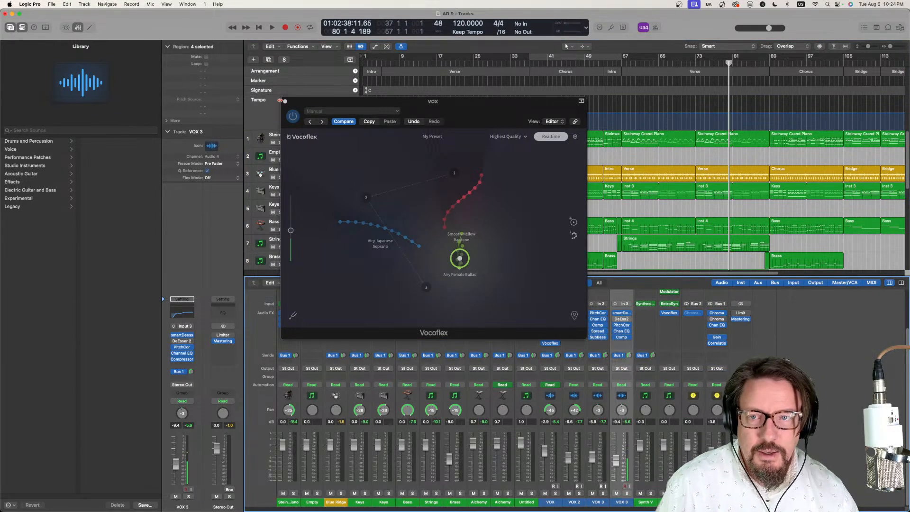
click(285, 102)
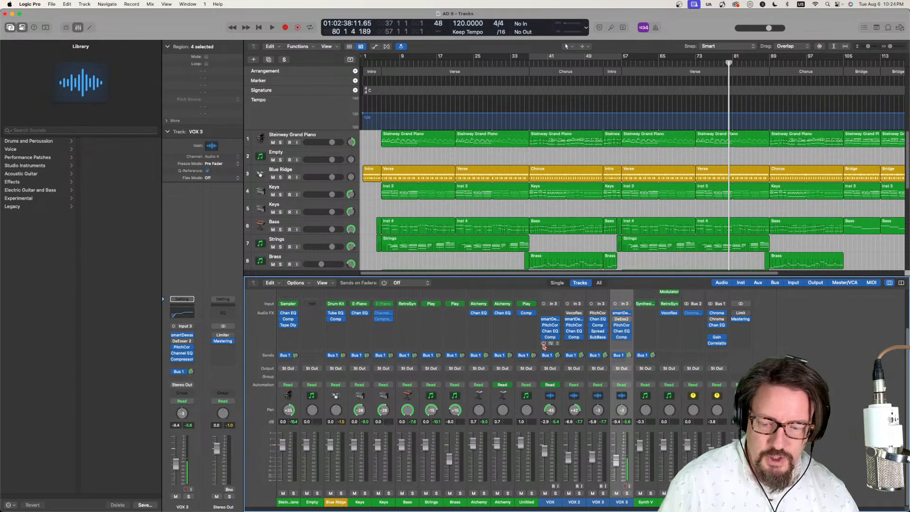
key(Return)
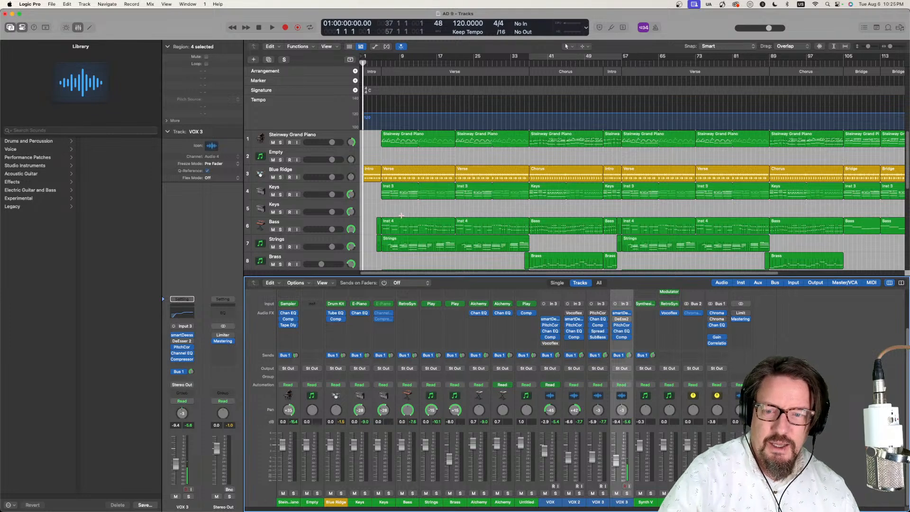
key(x)
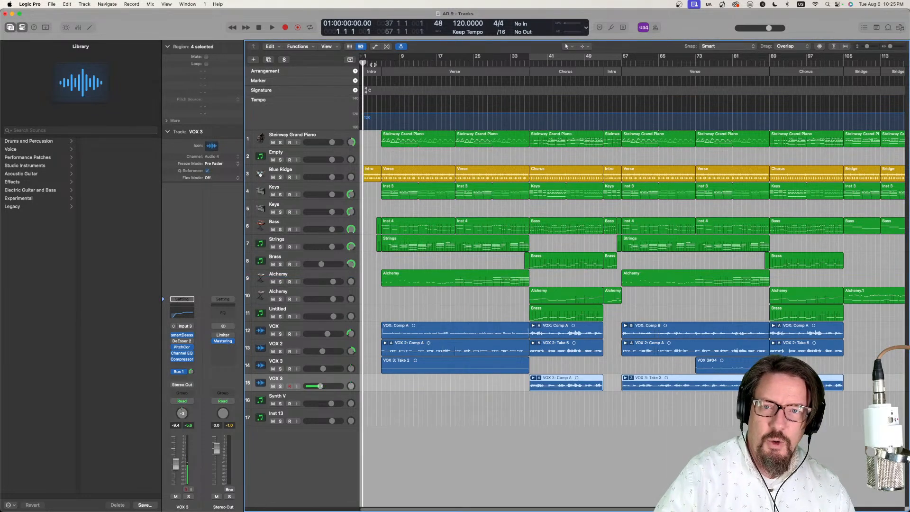
- Play the song from the beginning and lower the volume of the VOX track slightly
key(space)
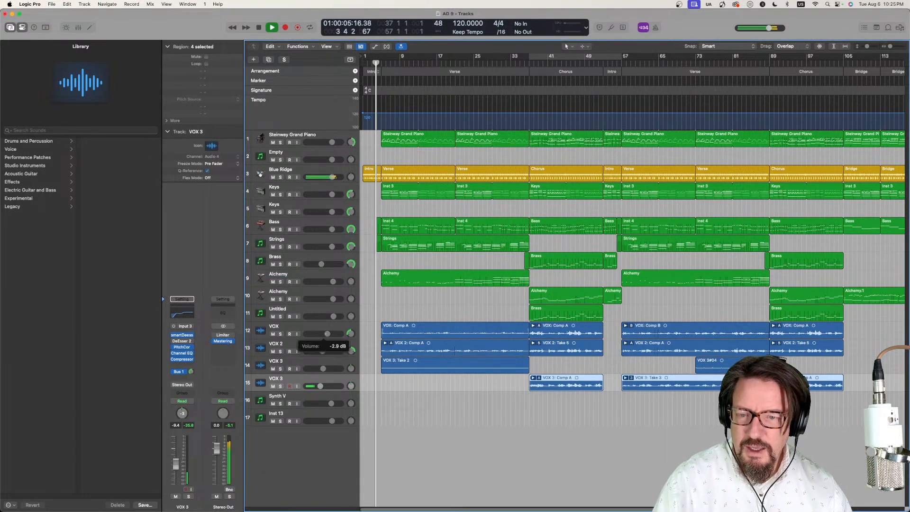
drag(327, 333, 322, 334)
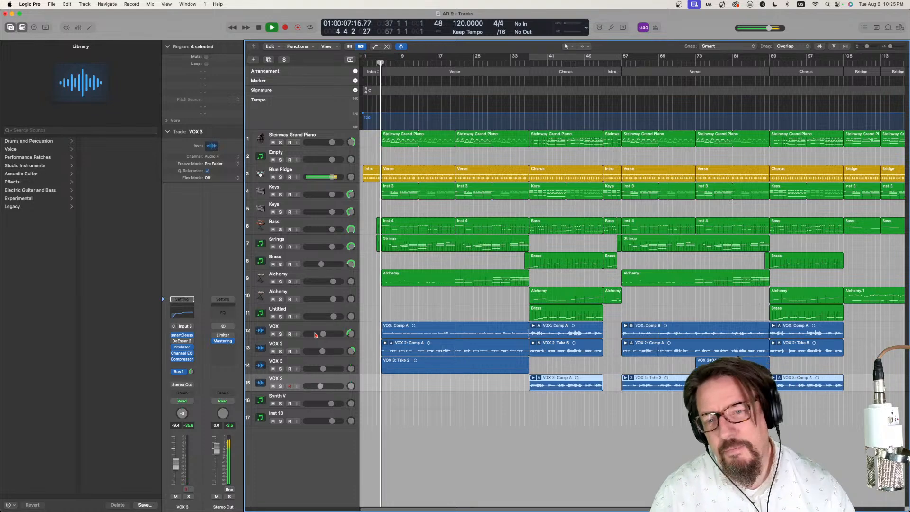
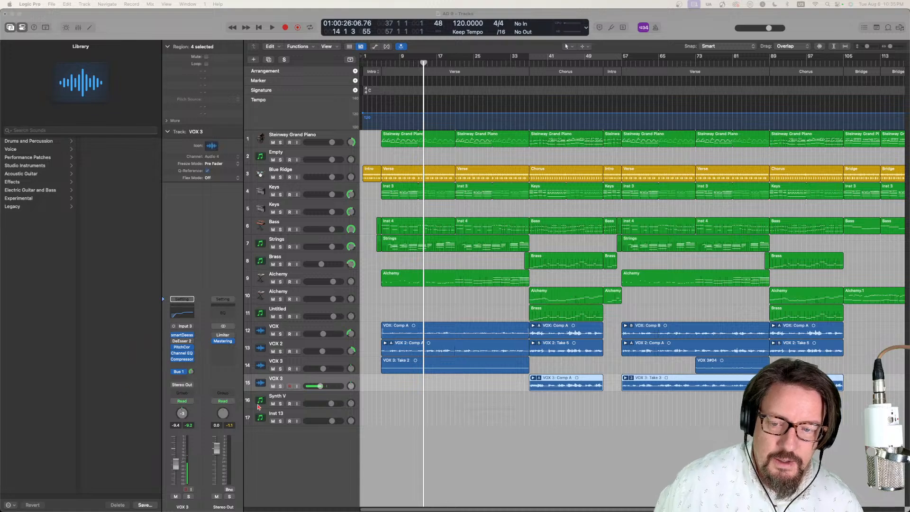
- Select the Synth V track, view its Synthesizer V Studio instrument window, and close it again
click(306, 398)
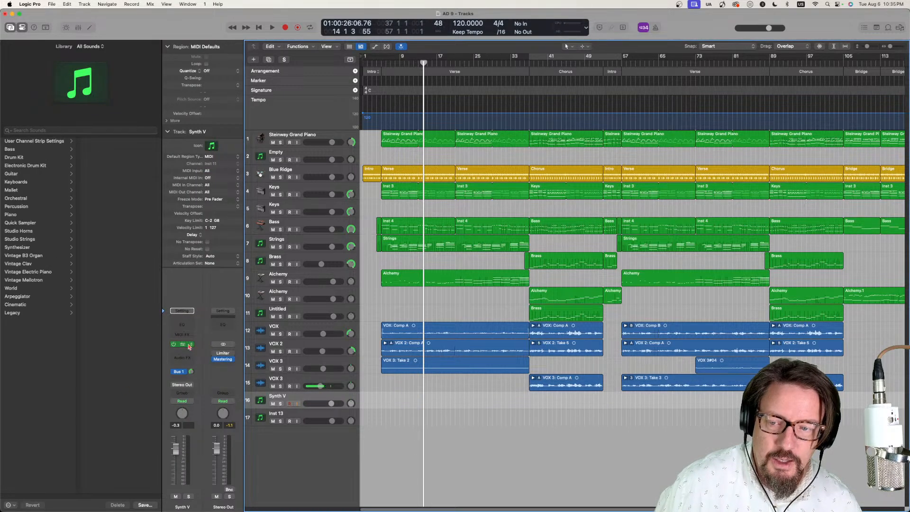
click(185, 344)
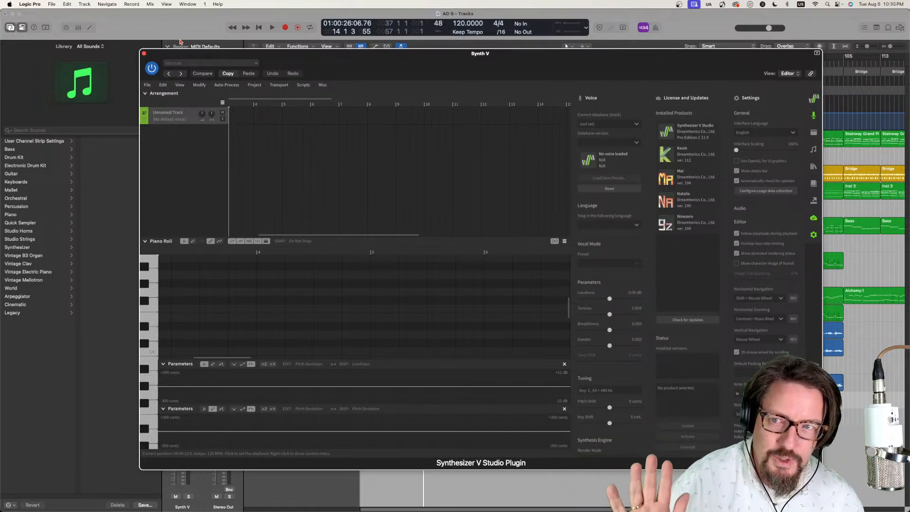
click(144, 53)
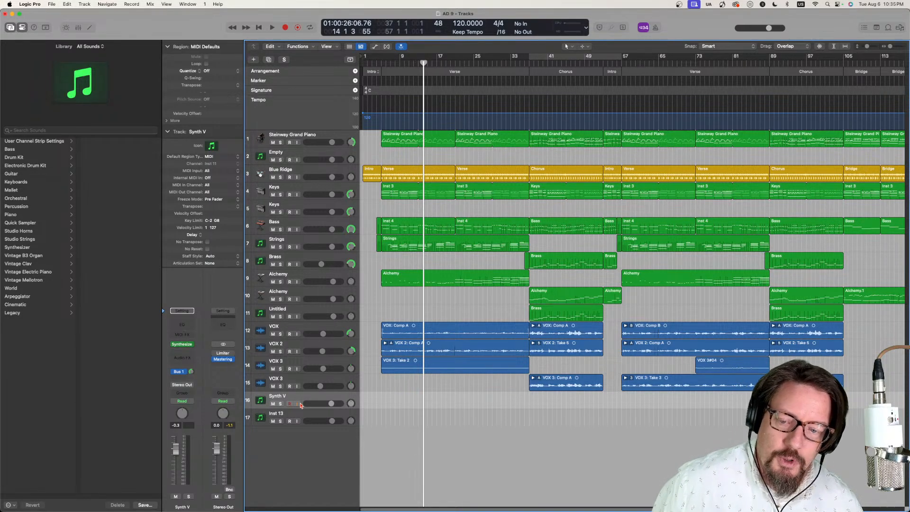
- Open Vocoflex on the VOX track, shift its blend point among the voices, and look through the Voices presets
click(303, 326)
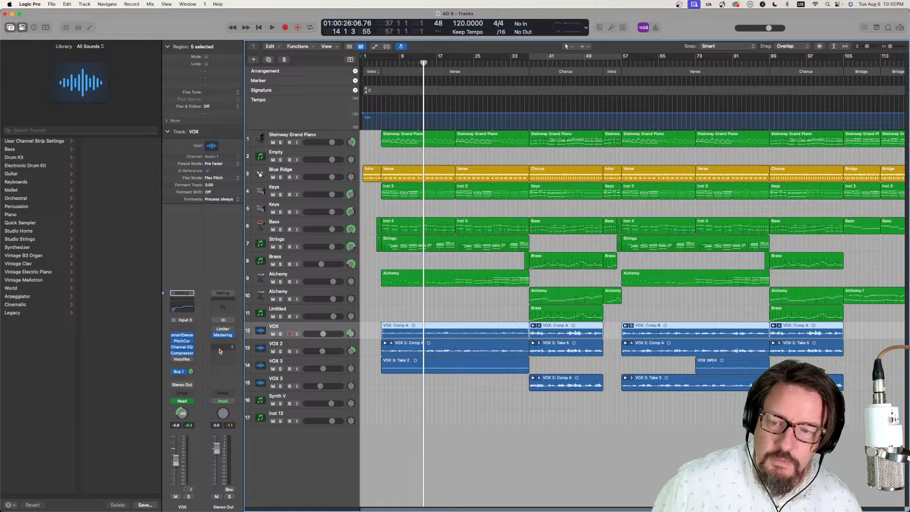
click(182, 359)
drag(460, 259, 406, 200)
click(432, 137)
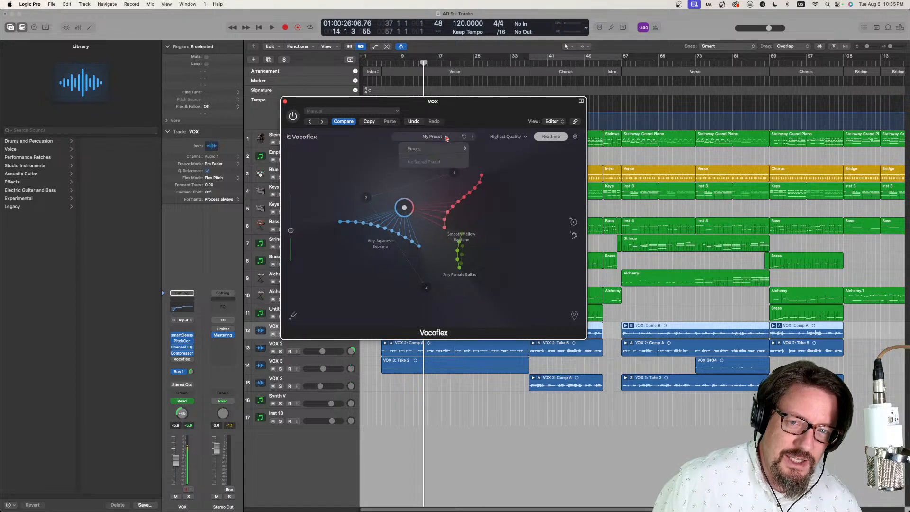
mouse_move(449, 147)
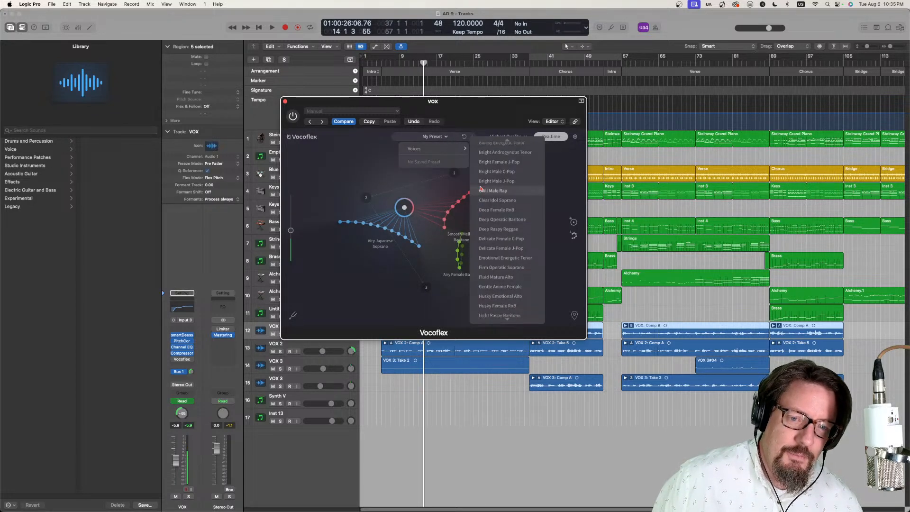
- Dismiss the preset list, move the Vocoflex blend point between all three voice curves, and close the plugin window
click(384, 174)
drag(383, 174, 419, 220)
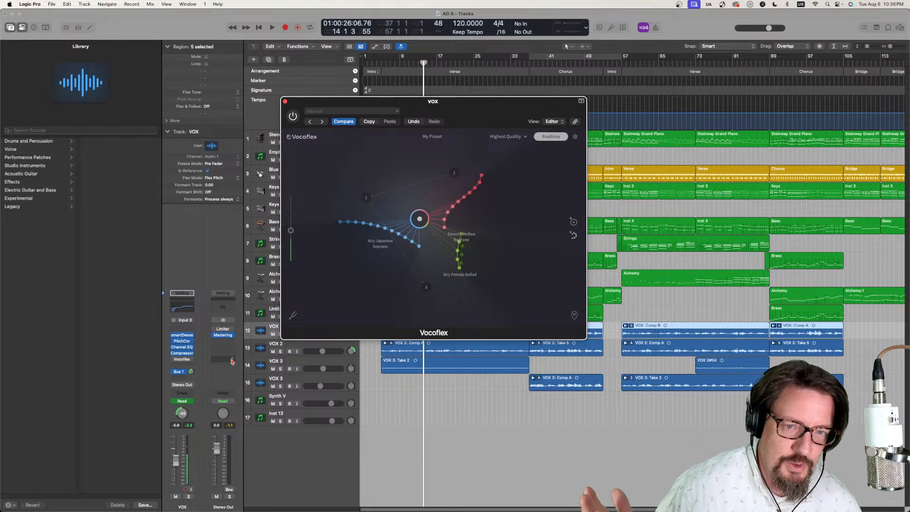
click(284, 102)
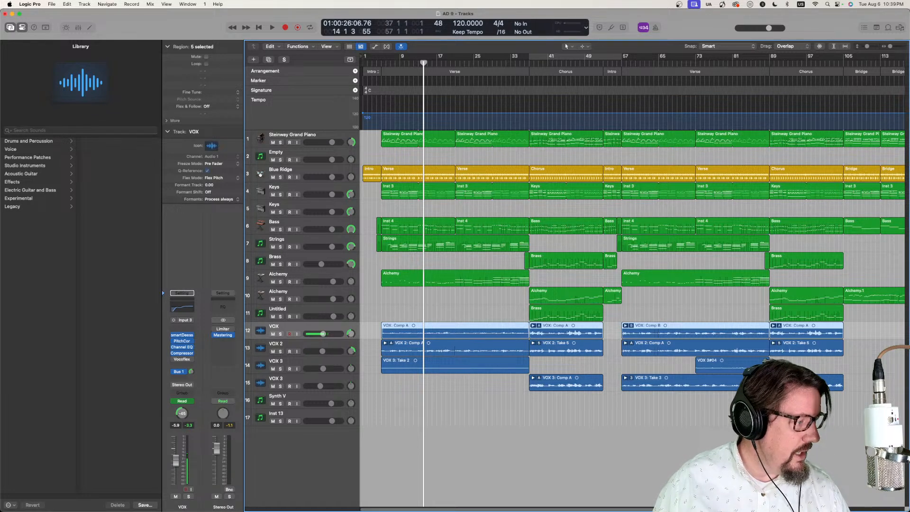
- Browse all files to Music > Logic and examine the importable tracks and plug-ins of the Chill Song project
click(899, 27)
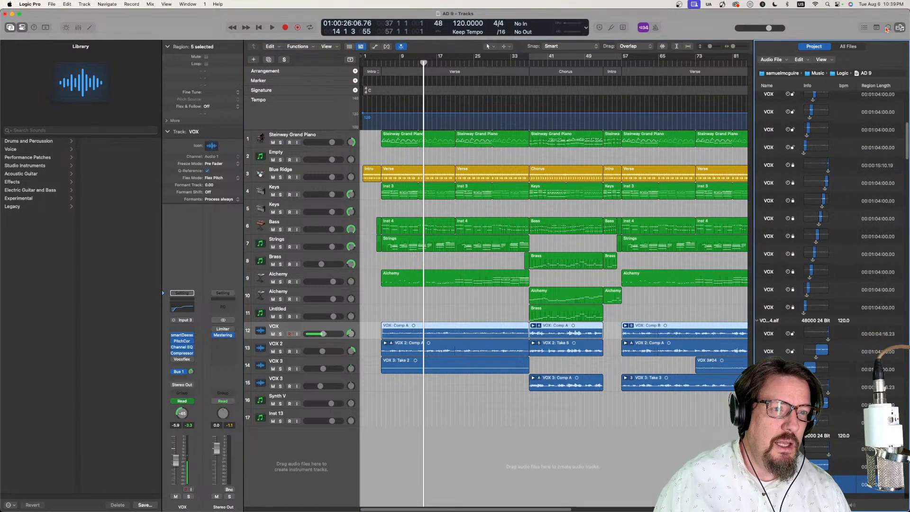
click(847, 46)
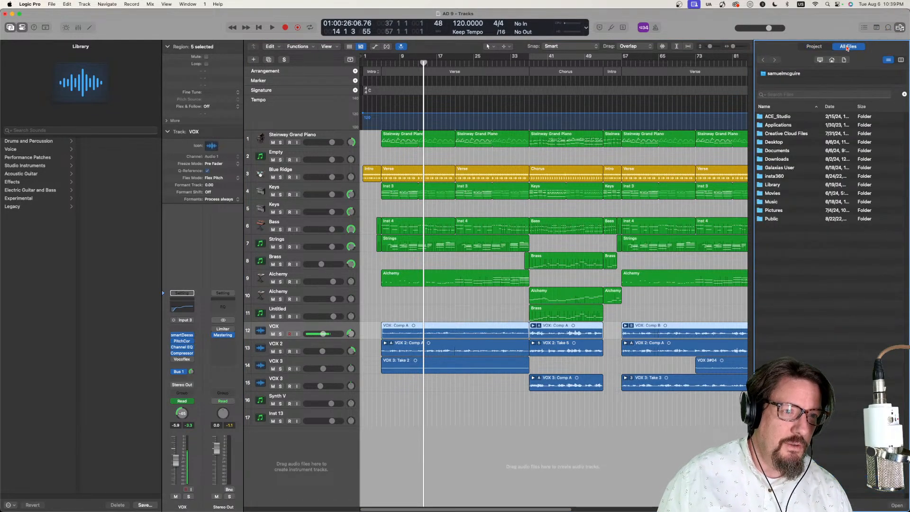
click(816, 48)
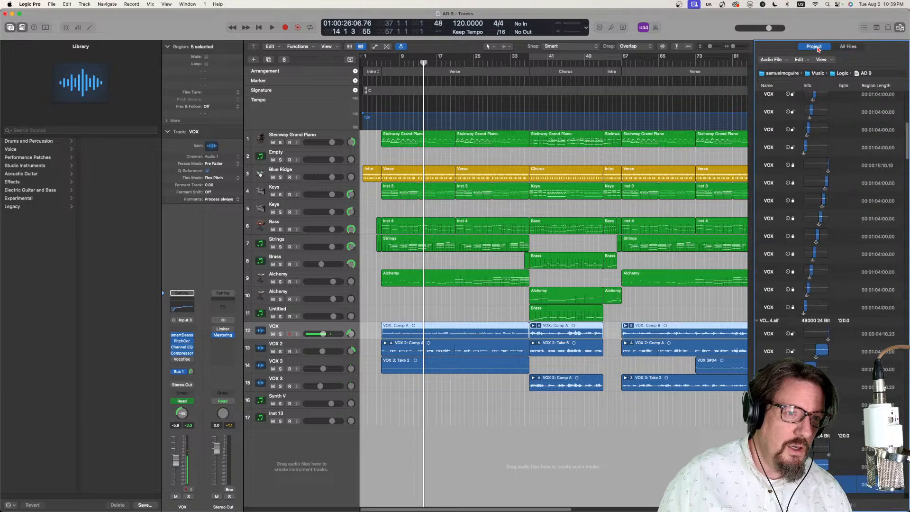
click(848, 46)
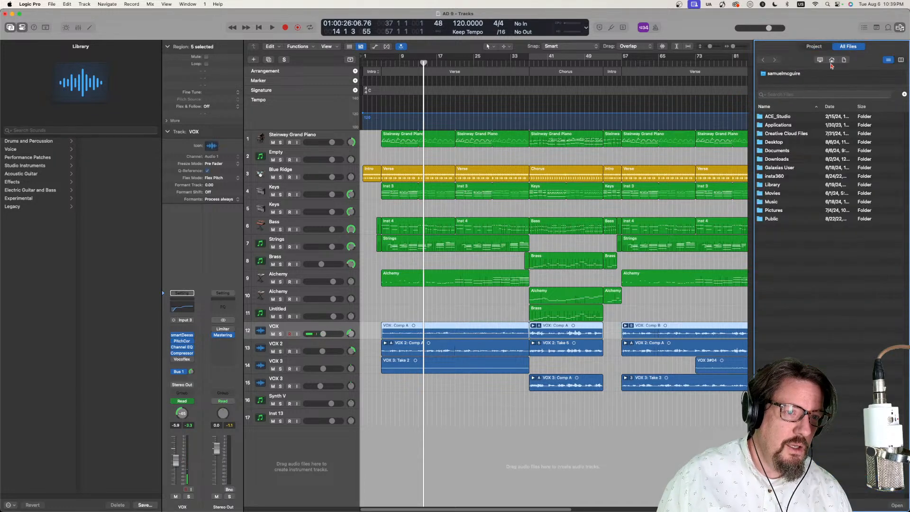
double_click(766, 203)
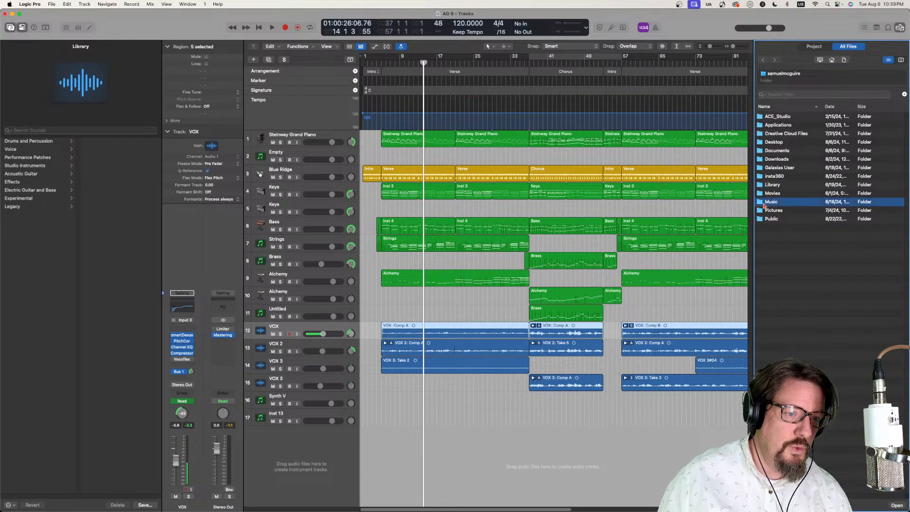
double_click(768, 202)
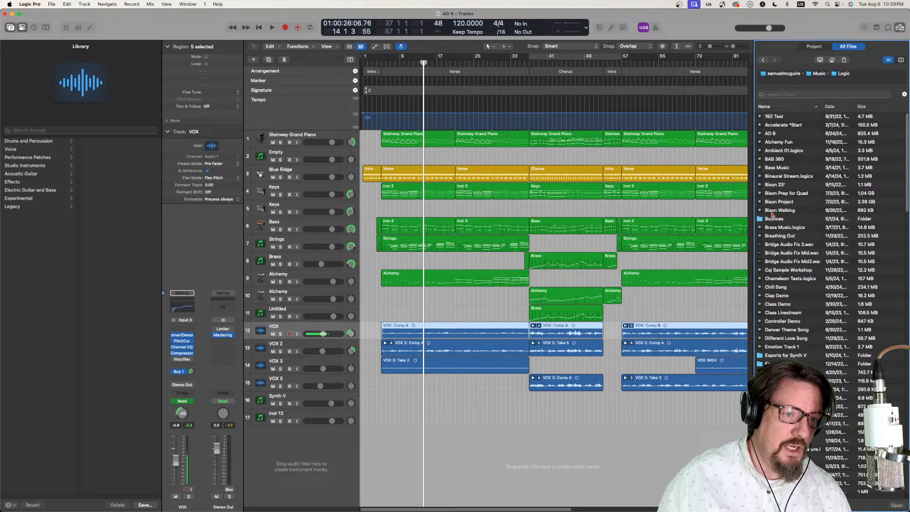
double_click(778, 288)
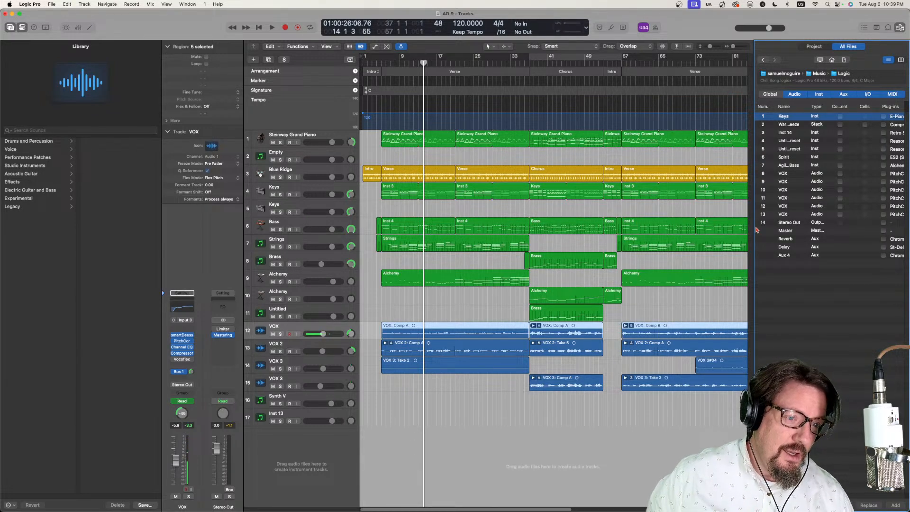
drag(752, 228, 595, 233)
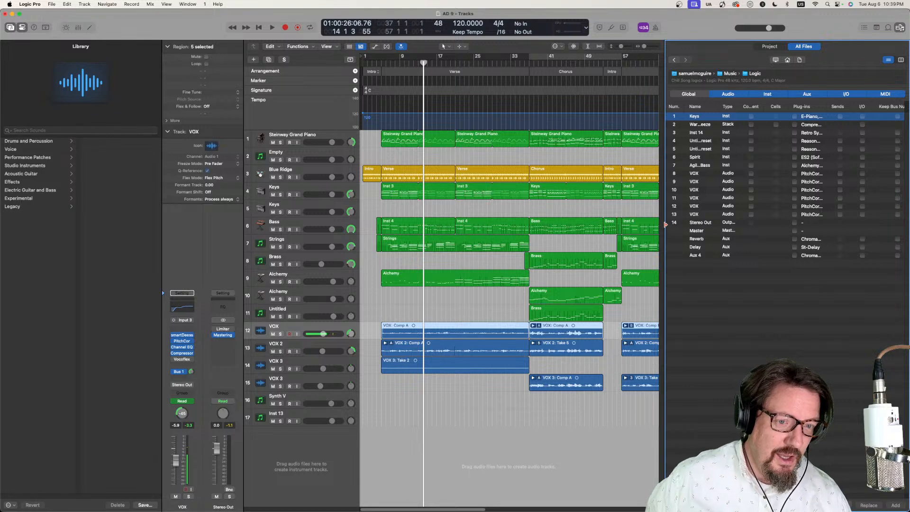
drag(665, 226, 769, 233)
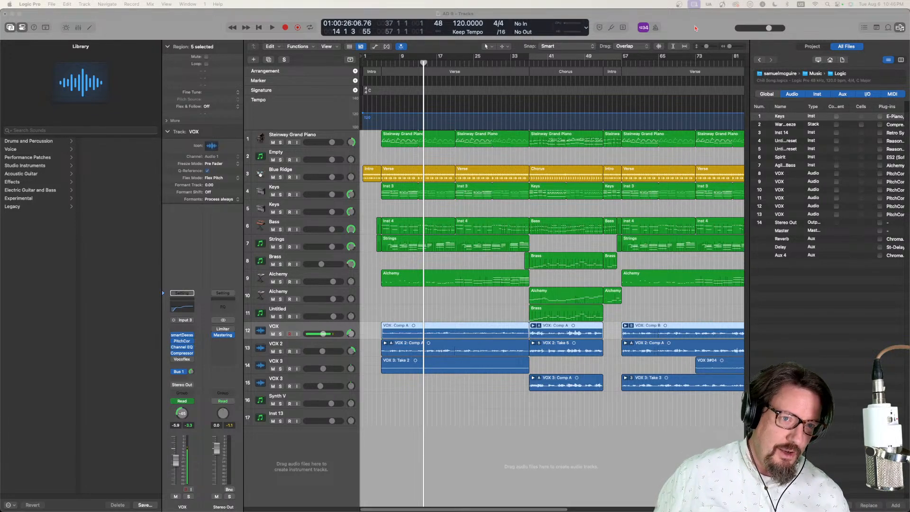
- Show the mixer below the tracks, and hide the file browser and the library to widen the workspace
click(695, 28)
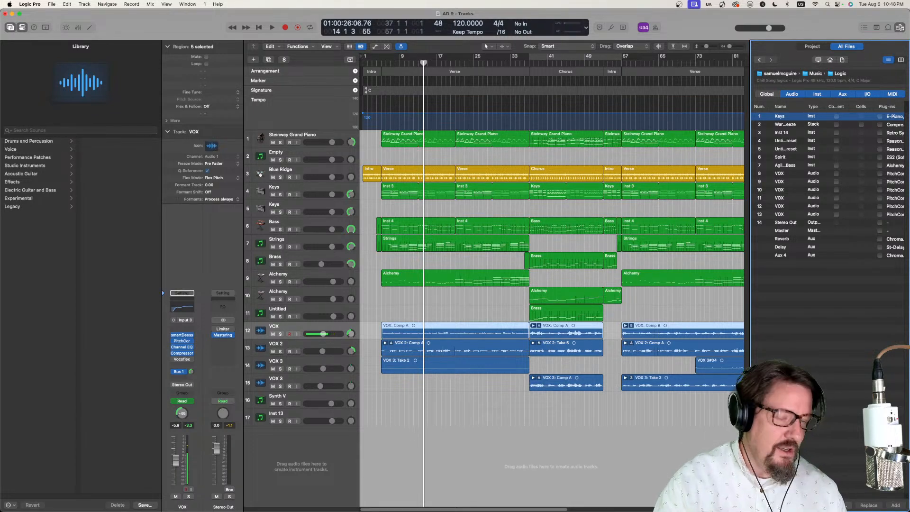
key(x)
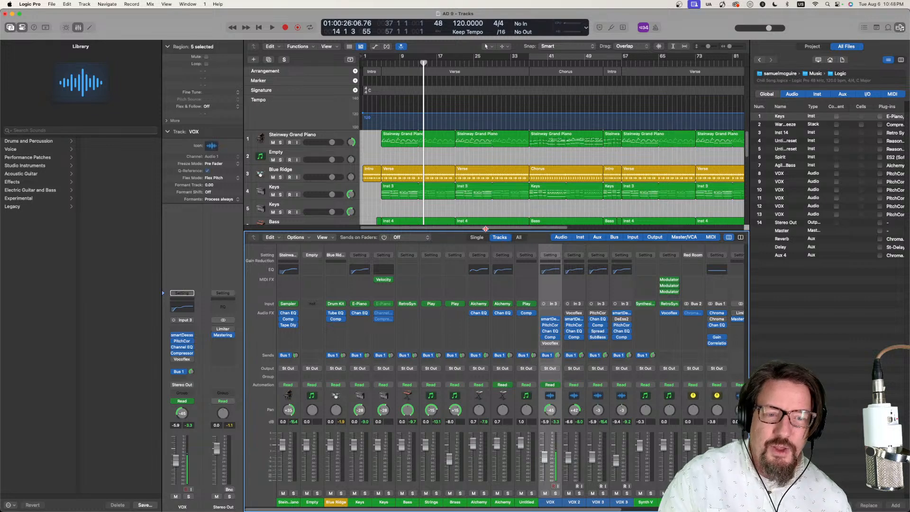
mouse_move(485, 231)
mouse_down()
mouse_move(481, 253)
mouse_move(479, 228)
mouse_move(475, 292)
mouse_move(473, 232)
mouse_up()
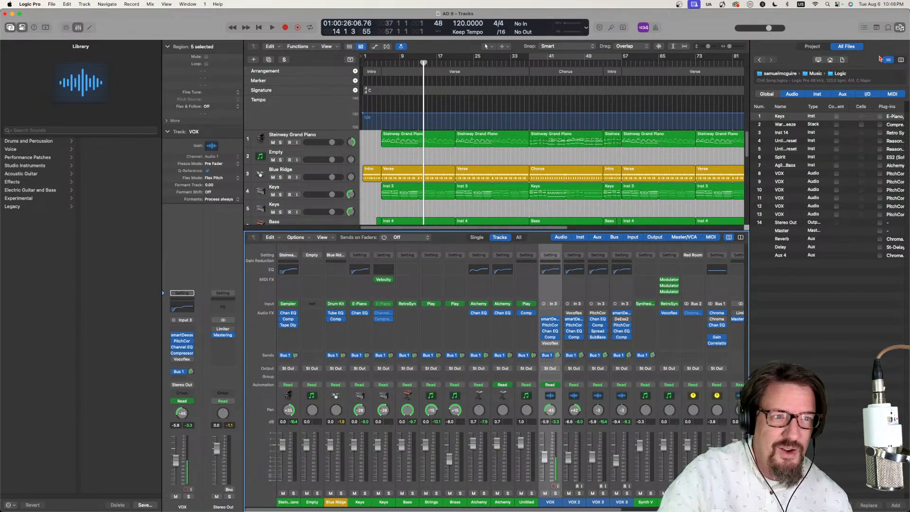
key(f)
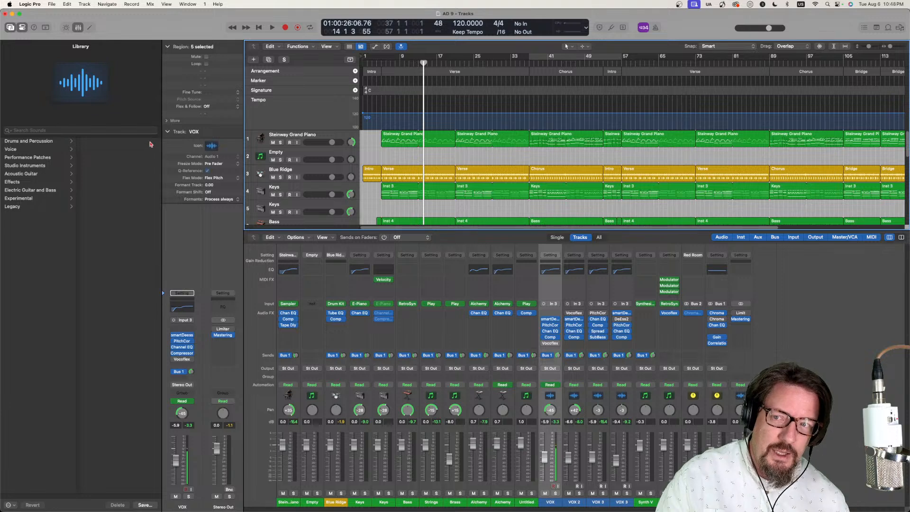
click(10, 27)
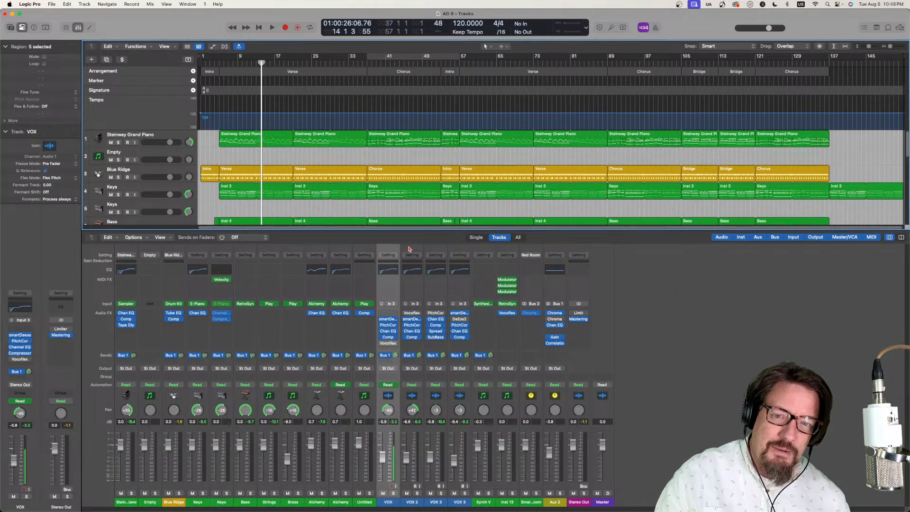